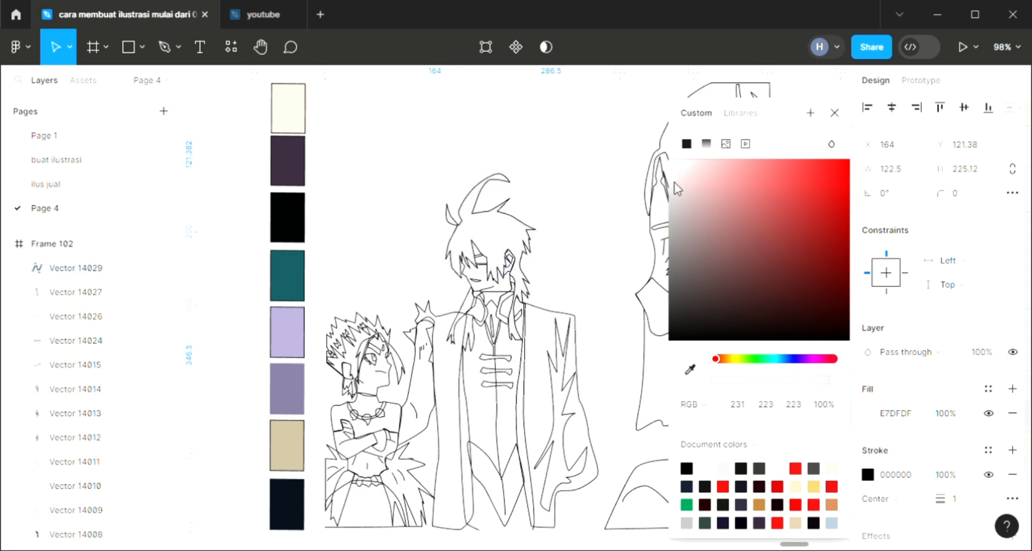
# Send the large hair shape of the standing man behind the other shapes and finish editing its fill
pyautogui.press('[')
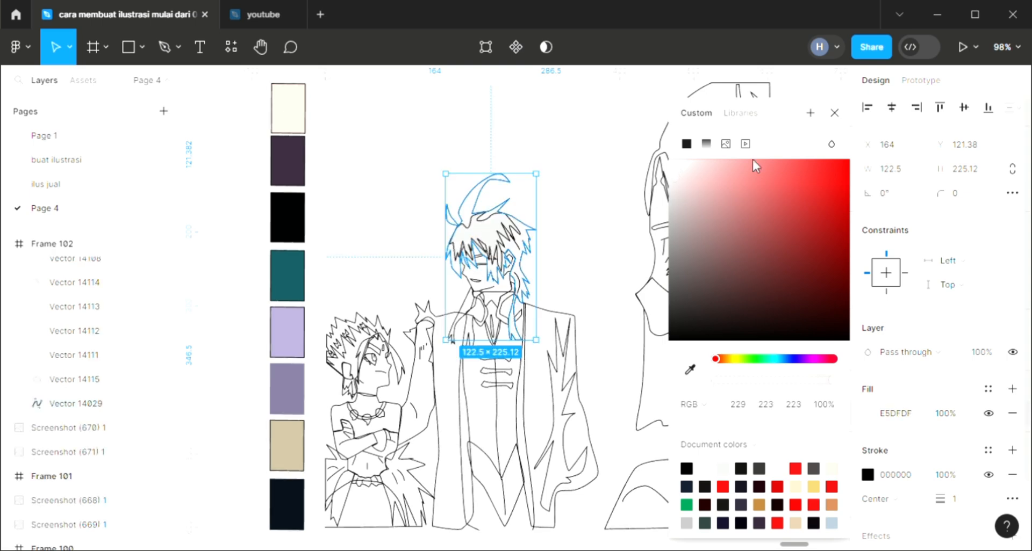
pyautogui.click(836, 113)
pyautogui.press('Escape')
pyautogui.scroll(5, 520, 230)
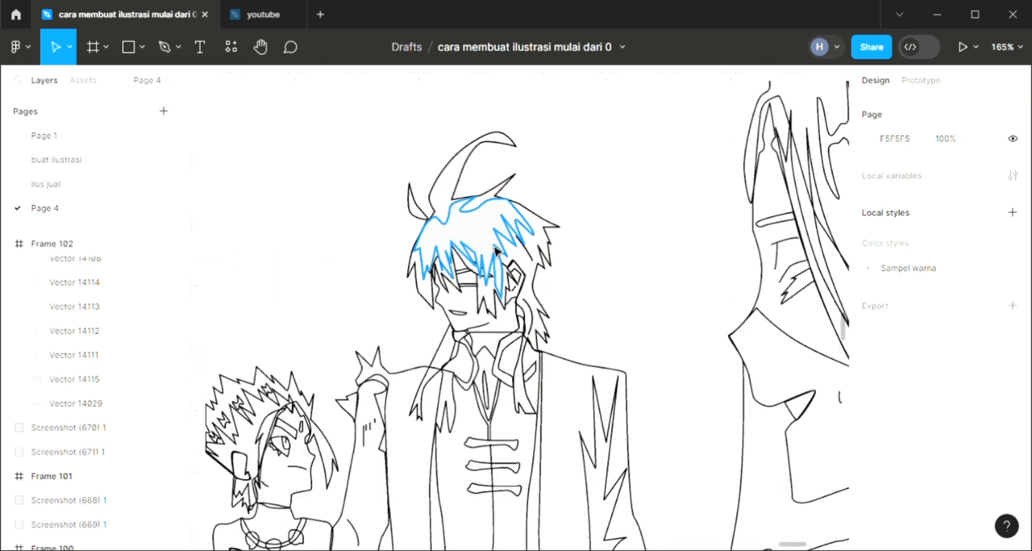
# Set the fill of the man's front hair (fringe) shape to light grey CFCBCB
pyautogui.click(486, 228)
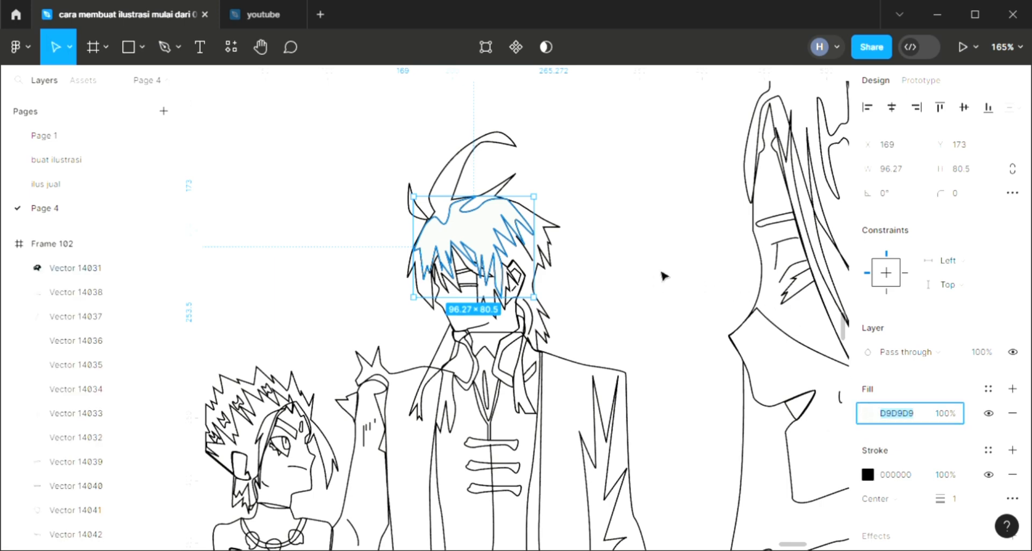
pyautogui.click(867, 413)
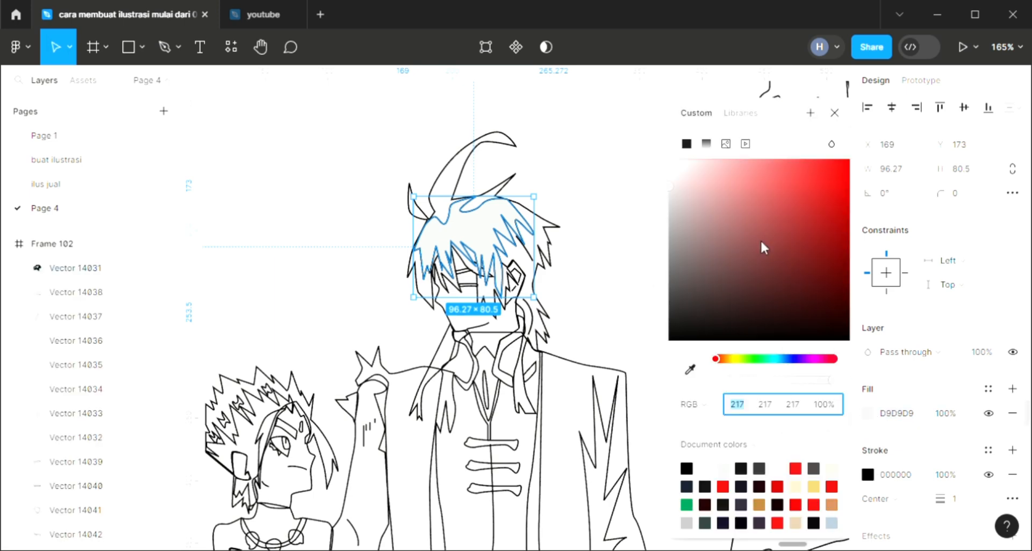
pyautogui.click(673, 211)
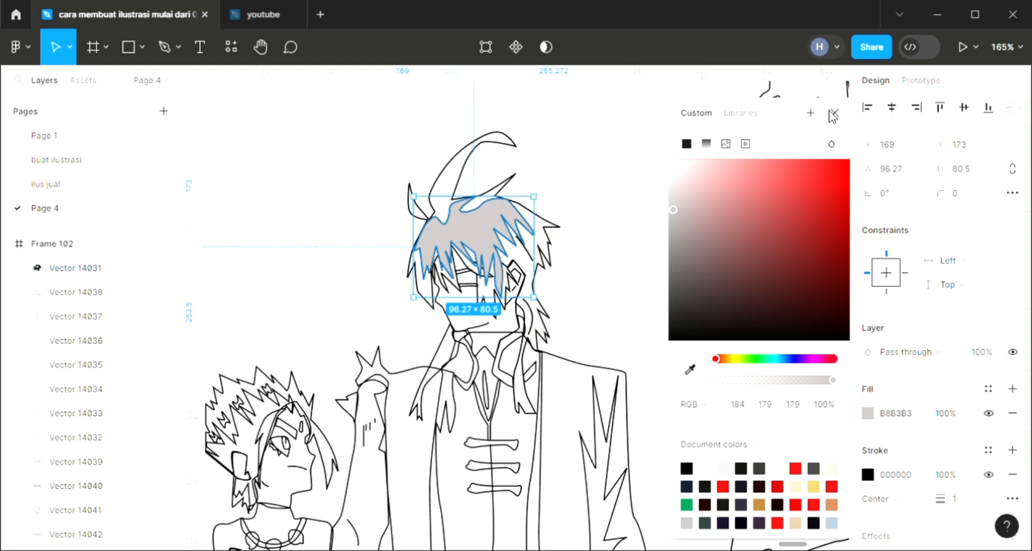
pyautogui.moveTo(673, 199); pyautogui.dragTo(673, 192)
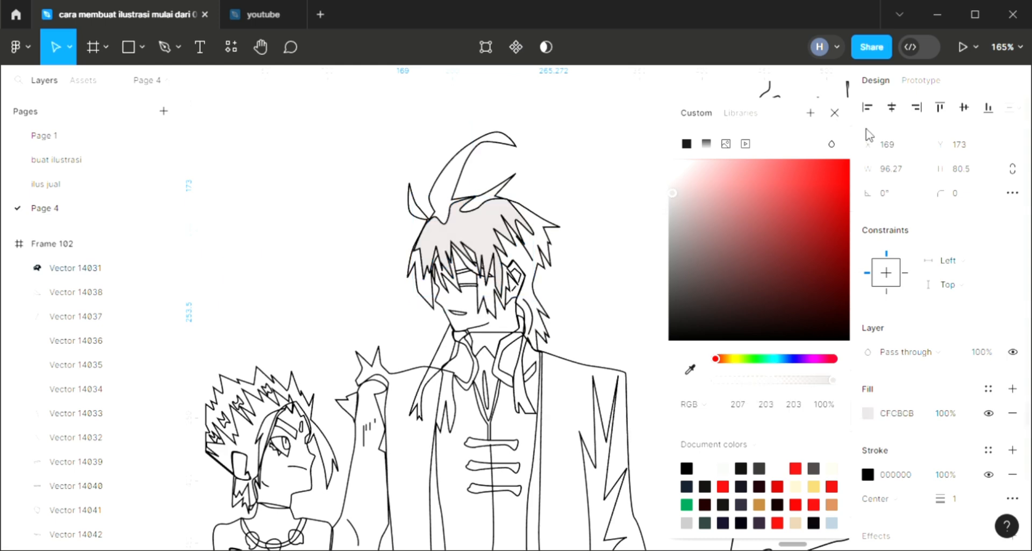
pyautogui.click(836, 113)
# Set the fill of the man's back hair shape to darker grey A19E9E
pyautogui.click(555, 259)
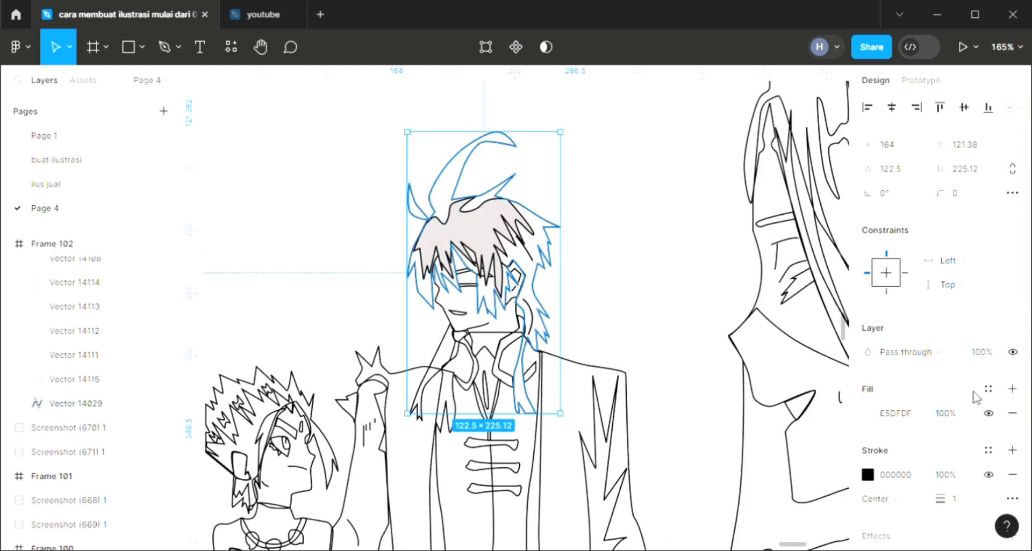
pyautogui.click(865, 413)
pyautogui.click(673, 229)
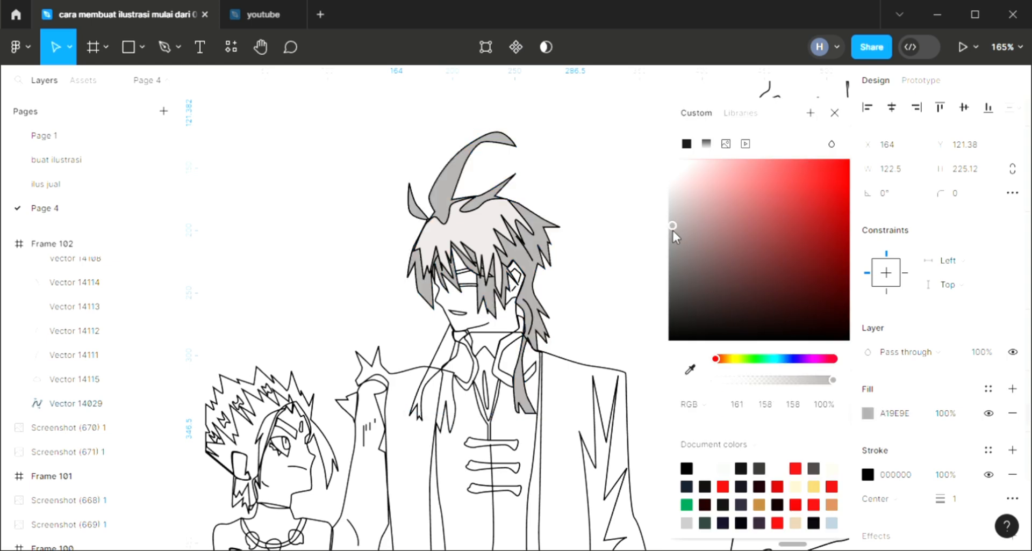
pyautogui.click(834, 114)
pyautogui.scroll(-1, 382, 522)
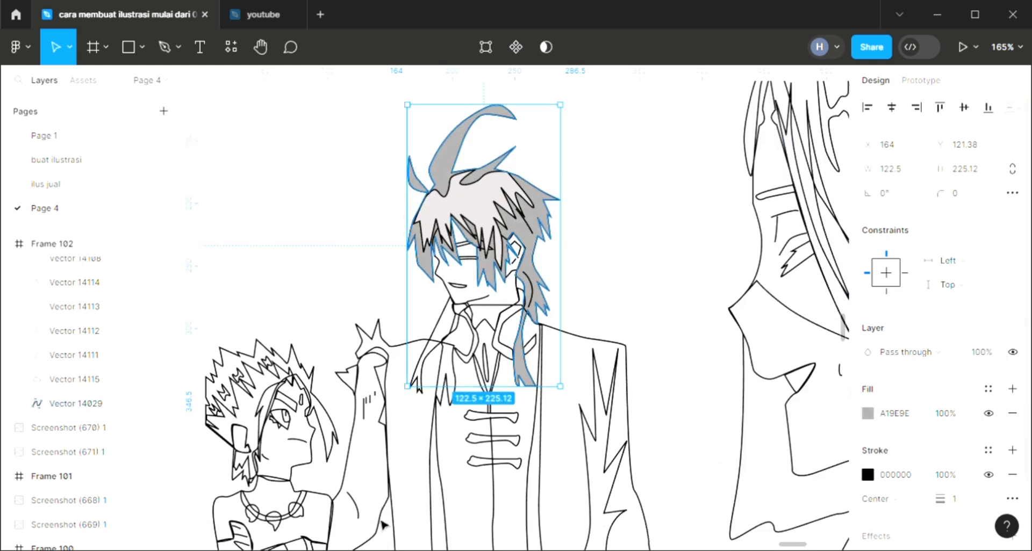
pyautogui.click(592, 309)
pyautogui.scroll(-1, 470, 325)
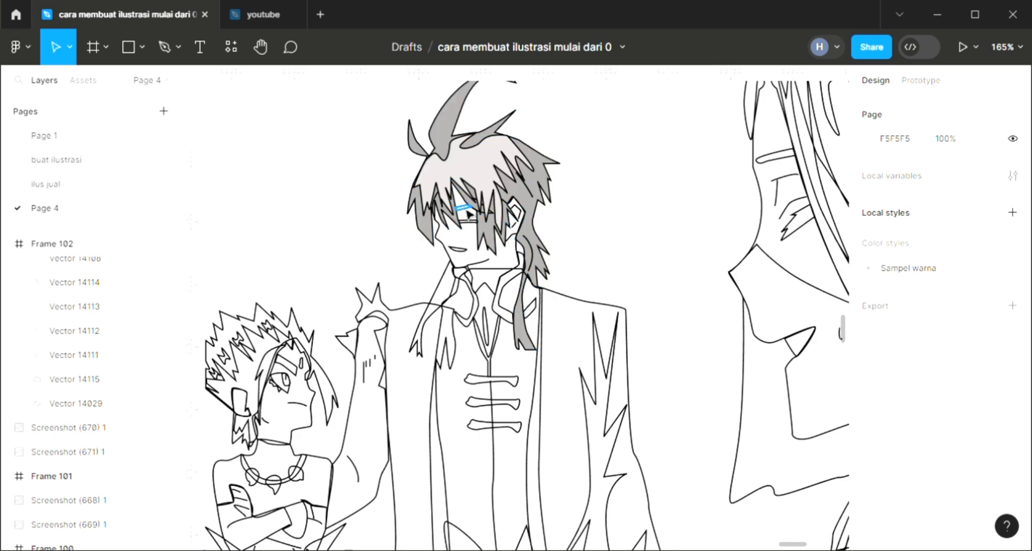
# Add a fill to the man's eyebrow shape and colour it 010101, sampled from the black swatch
pyautogui.click(462, 207)
pyautogui.click(1012, 390)
pyautogui.scroll(-1, 663, 387)
pyautogui.hscroll(-2, 663, 387)
pyautogui.scroll(2, 600, 305)
pyautogui.scroll(1, 599, 305)
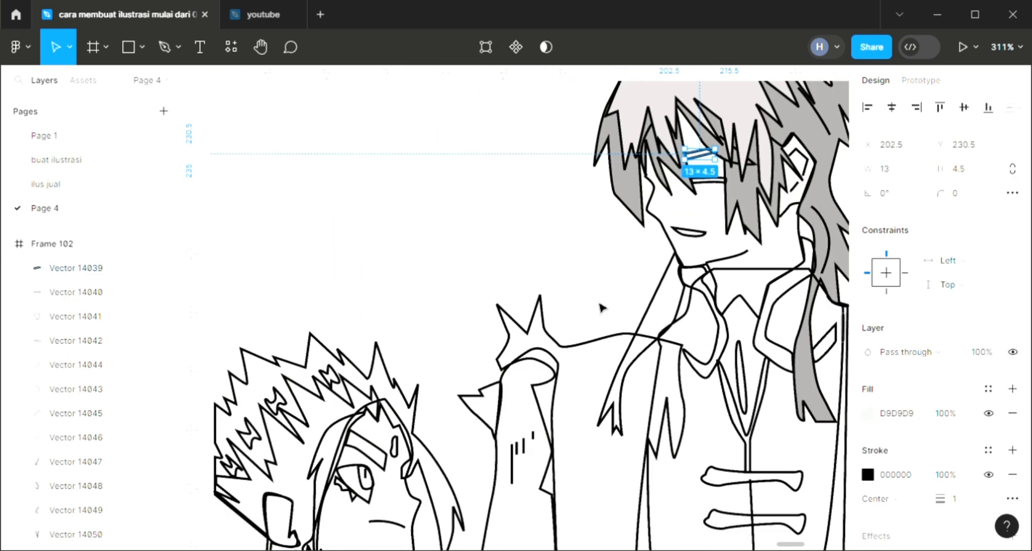
pyautogui.scroll(-1, 600, 303)
pyautogui.press('i')
pyautogui.press('Escape')
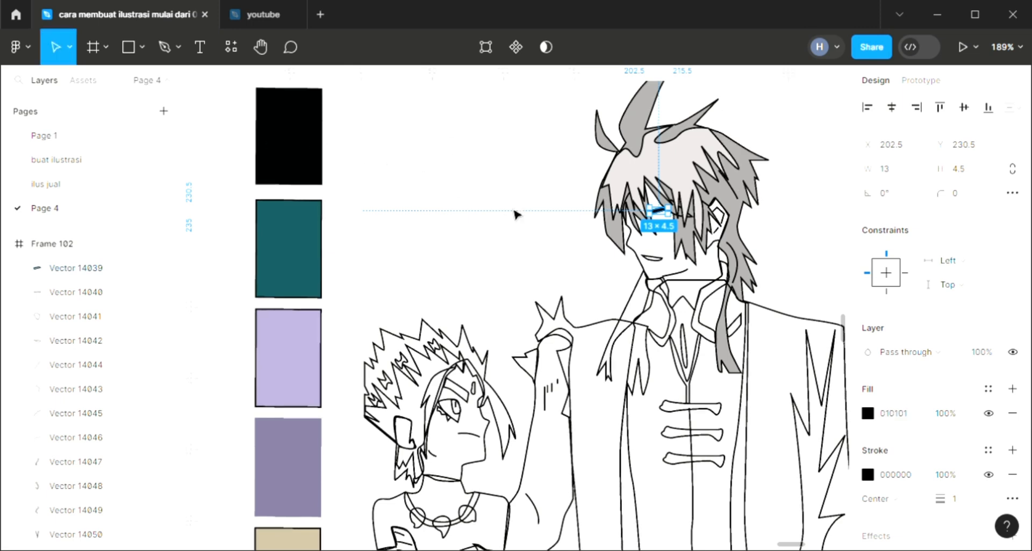
pyautogui.press('Escape')
# Add a fill to the thin closed-eye shape below the eyebrow and sample the black swatch for it
pyautogui.click(81, 292)
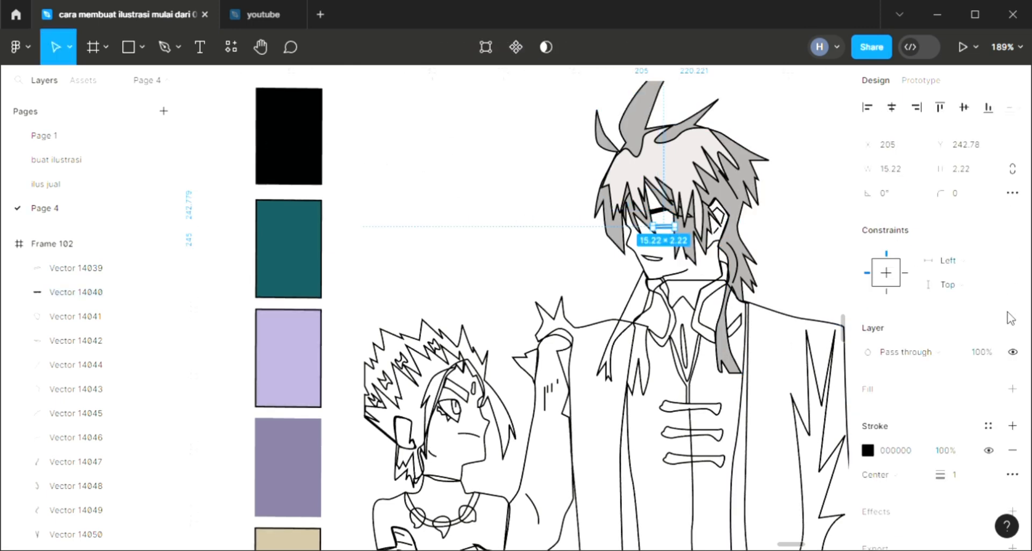
pyautogui.click(1012, 390)
pyautogui.press('i')
pyautogui.click(322, 144)
pyautogui.click(461, 204)
# Add a fill to the man's mouth shape and colour it white FFFFFF, sampled from the canvas
pyautogui.click(656, 261)
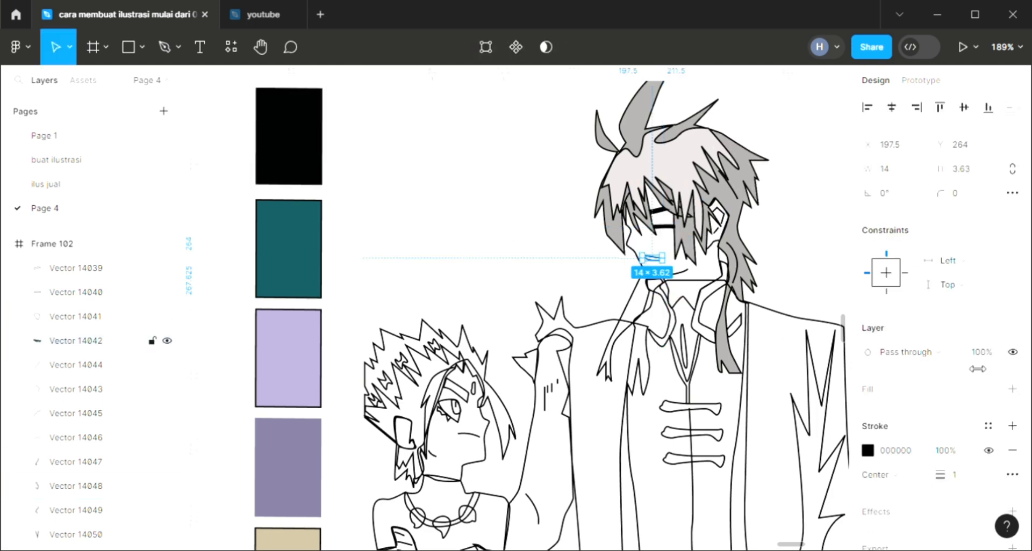
pyautogui.click(1013, 390)
pyautogui.press('i')
pyautogui.click(476, 242)
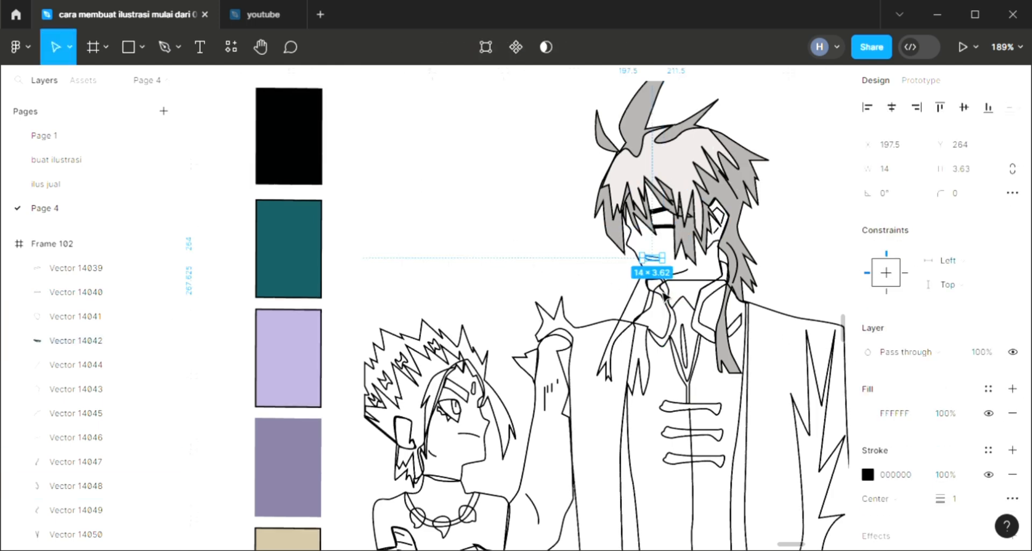
pyautogui.press('Escape')
# Add a fill to the man's face shape and close the gap in its outline so the fill covers it
pyautogui.click(725, 268)
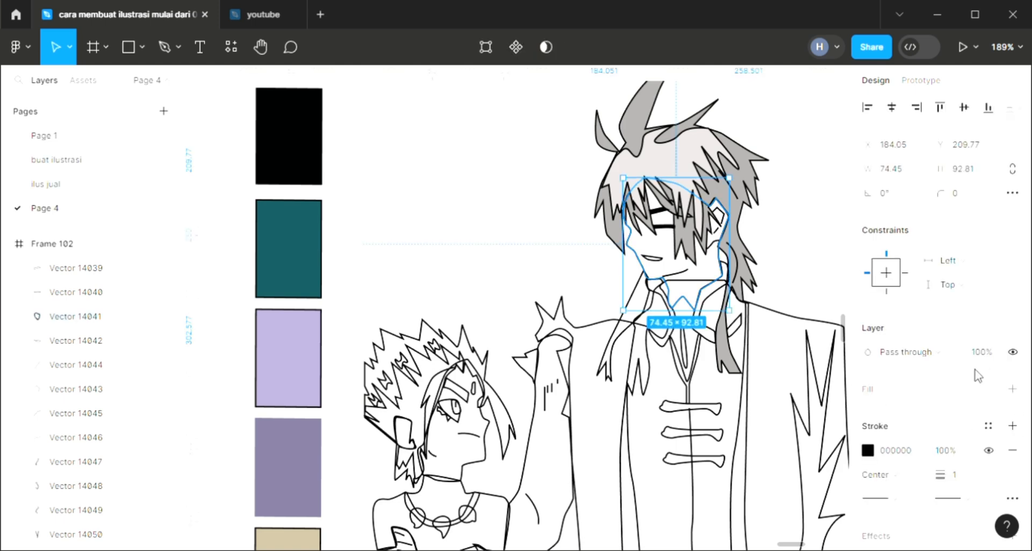
pyautogui.click(1012, 390)
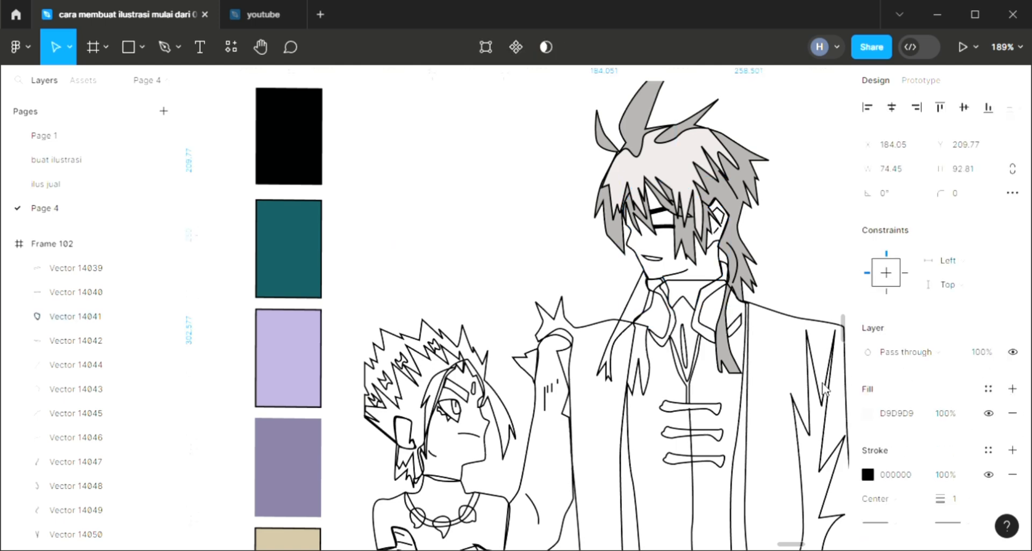
pyautogui.doubleClick(643, 266)
pyautogui.scroll(6, 616, 311)
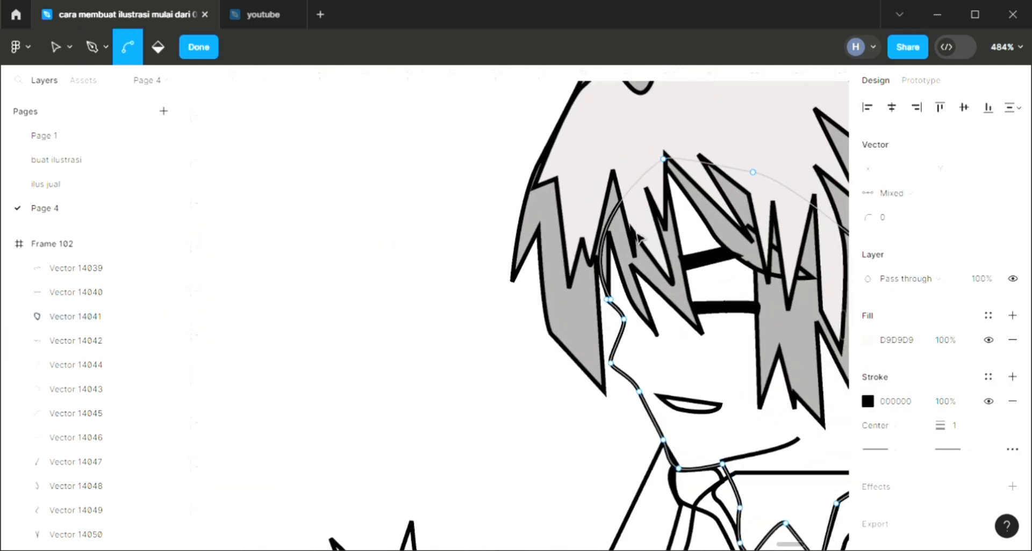
pyautogui.scroll(-10, 613, 309)
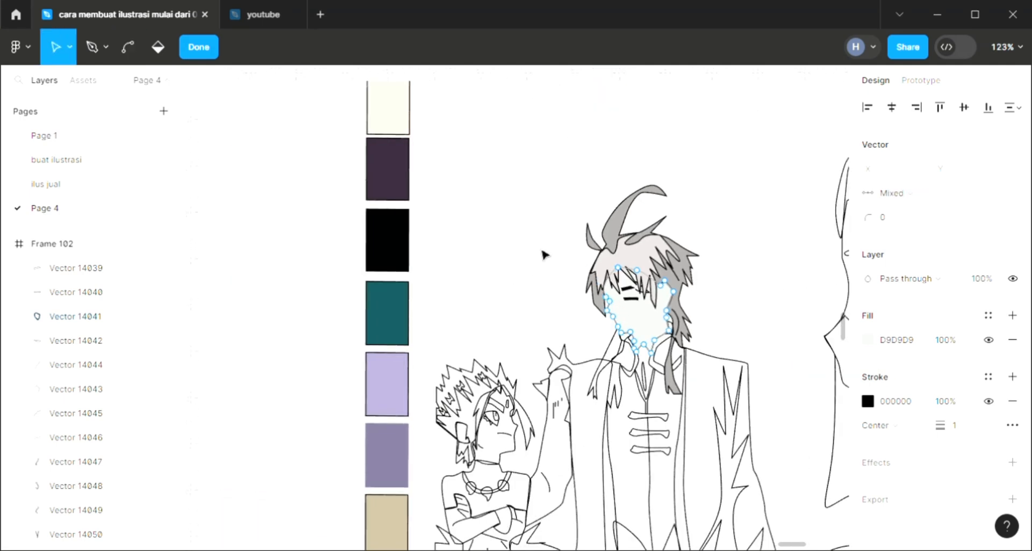
pyautogui.press('Escape')
# Colour the face shape with FFE2D3 sampled from the cream swatch and send it behind the hair
pyautogui.press('i')
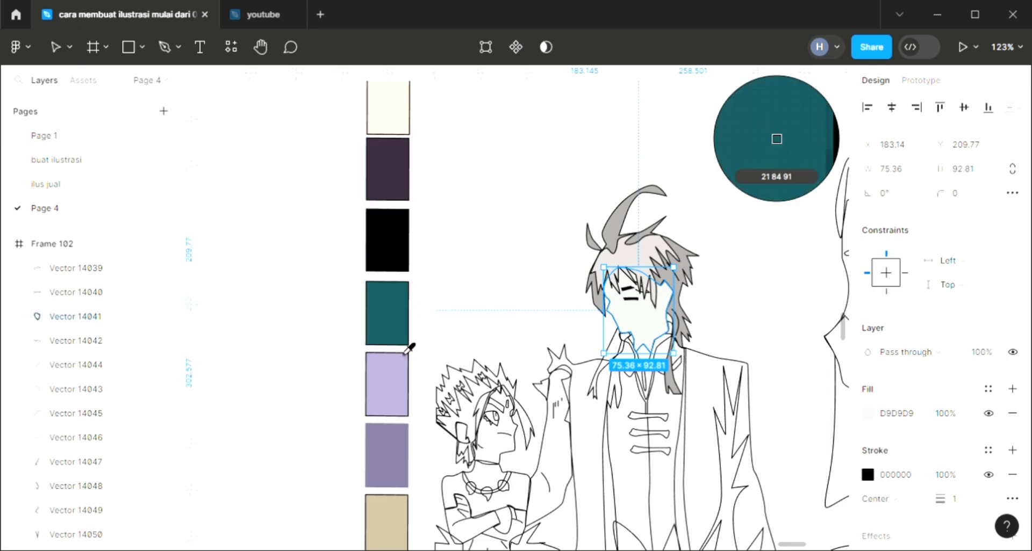
pyautogui.click(393, 118)
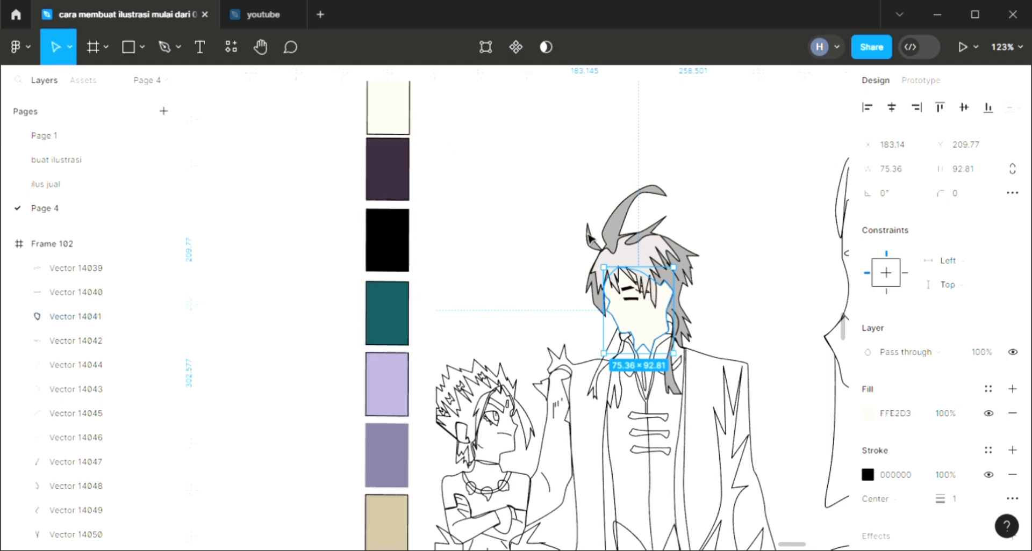
pyautogui.press('[')
pyautogui.click(740, 273)
pyautogui.hscroll(3, 740, 273)
pyautogui.scroll(-1, 649, 296)
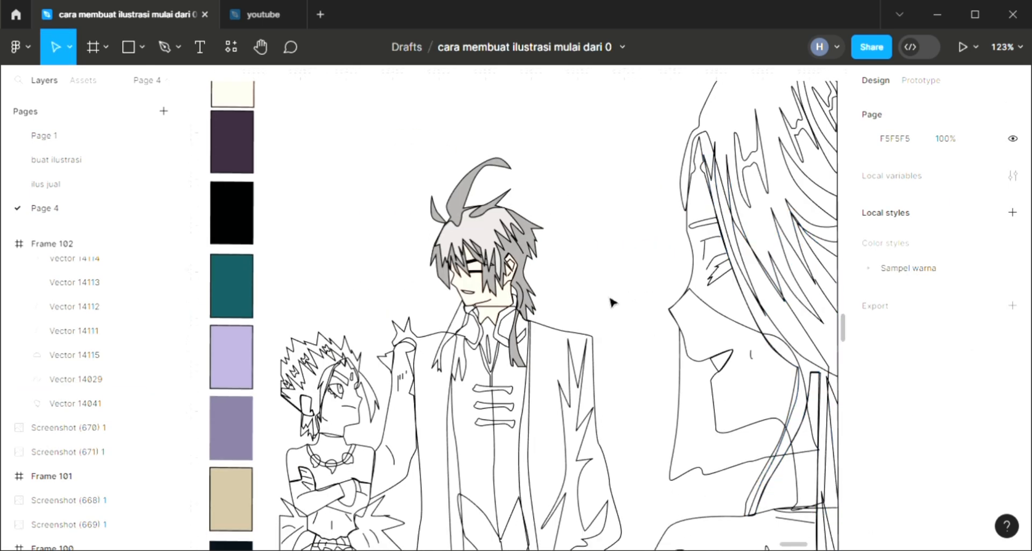
# Fill the hair lock hanging over the man's shoulder with the darker grey sampled from his back hair
pyautogui.click(406, 337)
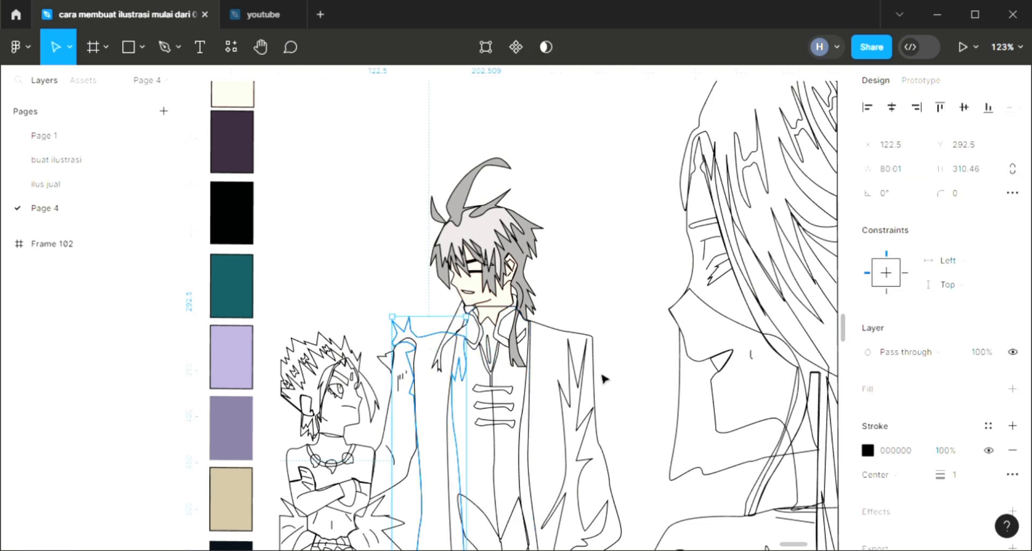
pyautogui.click(1013, 390)
pyautogui.press('i')
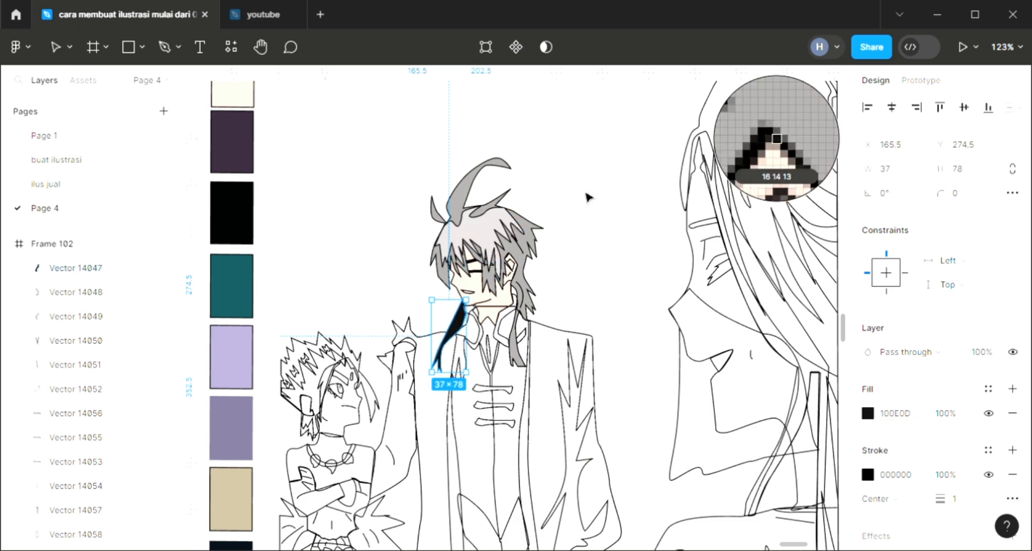
pyautogui.click(596, 185)
pyautogui.press('i')
pyautogui.click(582, 177)
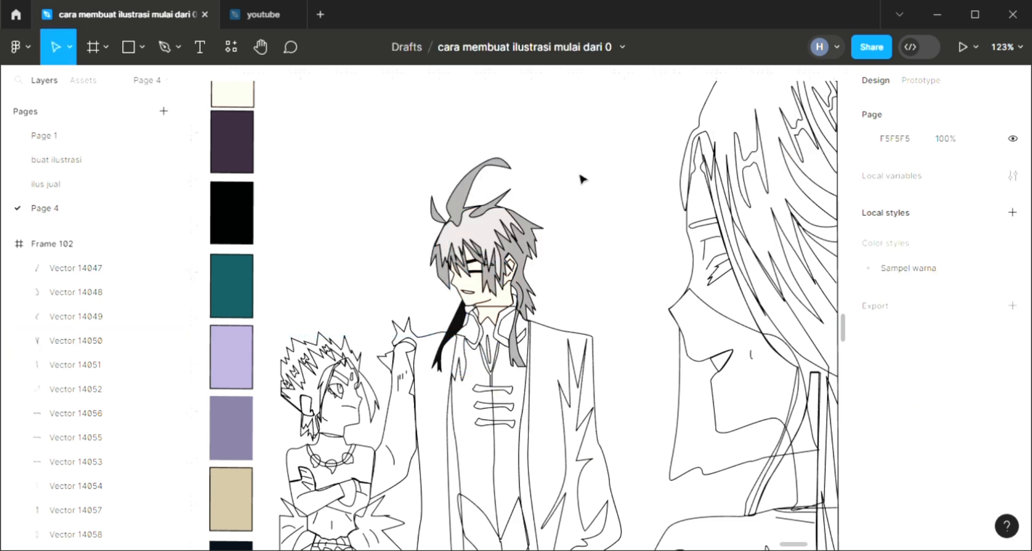
pyautogui.click(461, 328)
pyautogui.press('i')
pyautogui.click(529, 293)
pyautogui.click(551, 286)
pyautogui.click(517, 357)
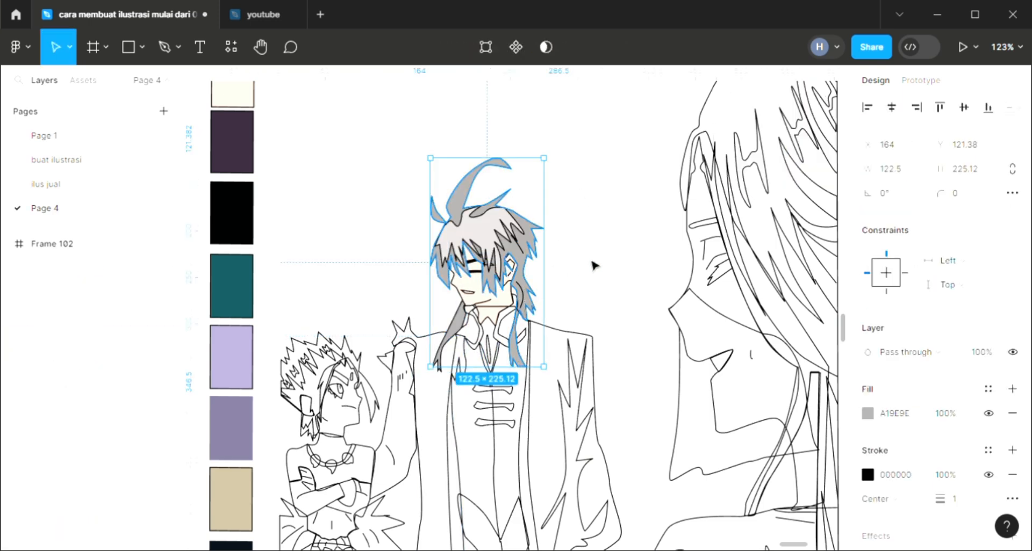
pyautogui.click(587, 277)
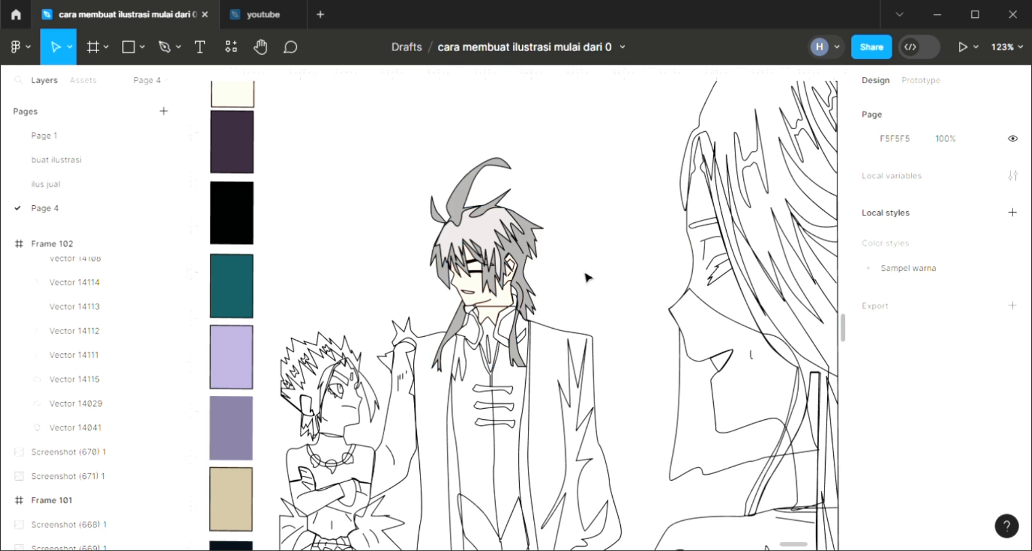
# Add fills to the two collar shapes and colour them with the light grey sampled from the front hair
pyautogui.click(505, 346)
pyautogui.click(1012, 388)
pyautogui.press('i')
pyautogui.click(489, 247)
pyautogui.click(476, 344)
pyautogui.click(1012, 389)
pyautogui.press('i')
pyautogui.click(497, 245)
# Add a fill to the small leaf-shaped detail beside the collar and sample the front hair's light grey
pyautogui.click(520, 335)
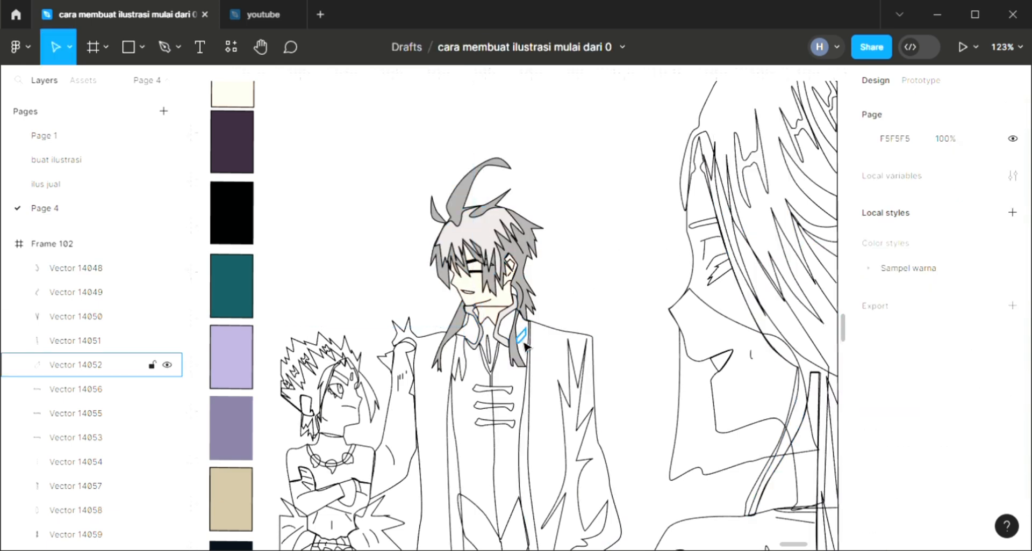
pyautogui.click(1012, 389)
pyautogui.press('i')
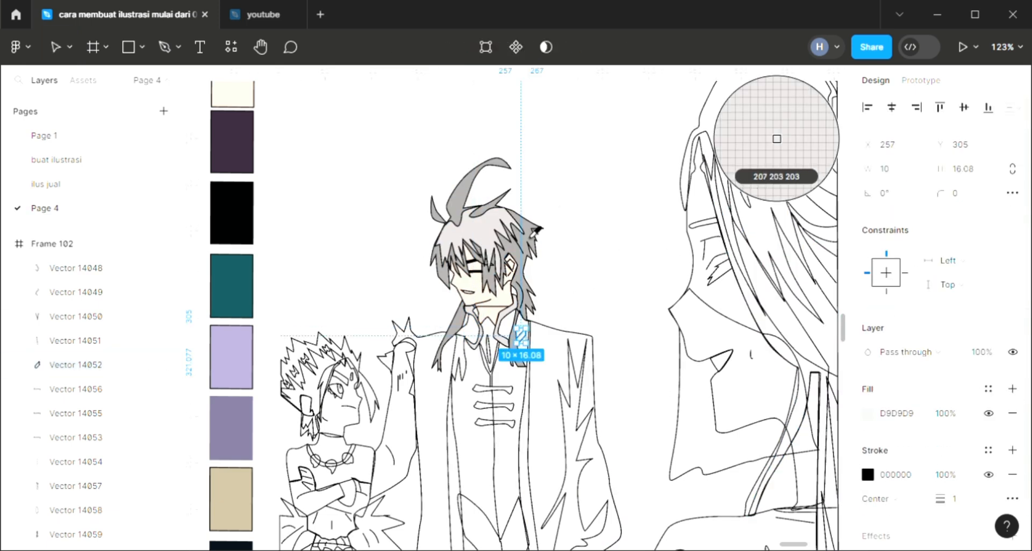
pyautogui.click(478, 254)
pyautogui.click(500, 295)
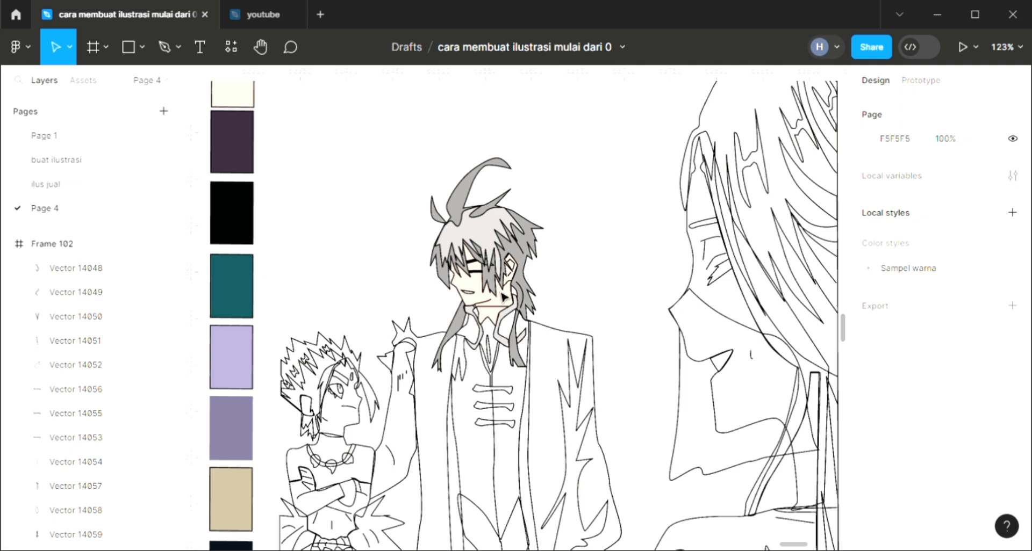
# Add a fill to the coat's left panel and colour it 010101, sampled from the black swatch
pyautogui.click(453, 418)
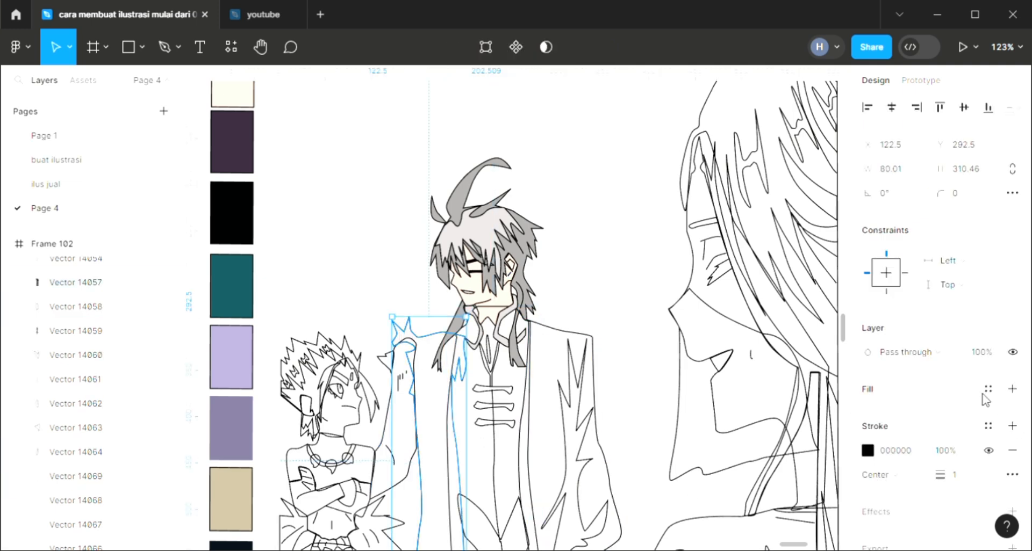
pyautogui.click(1012, 391)
pyautogui.press('i')
pyautogui.click(239, 206)
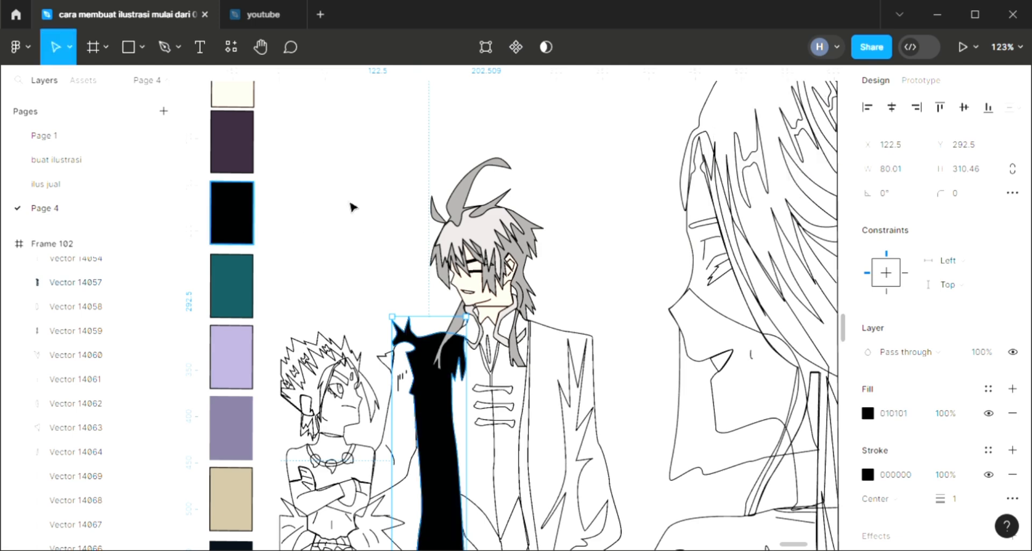
pyautogui.click(355, 210)
pyautogui.press('i')
pyautogui.press('Escape')
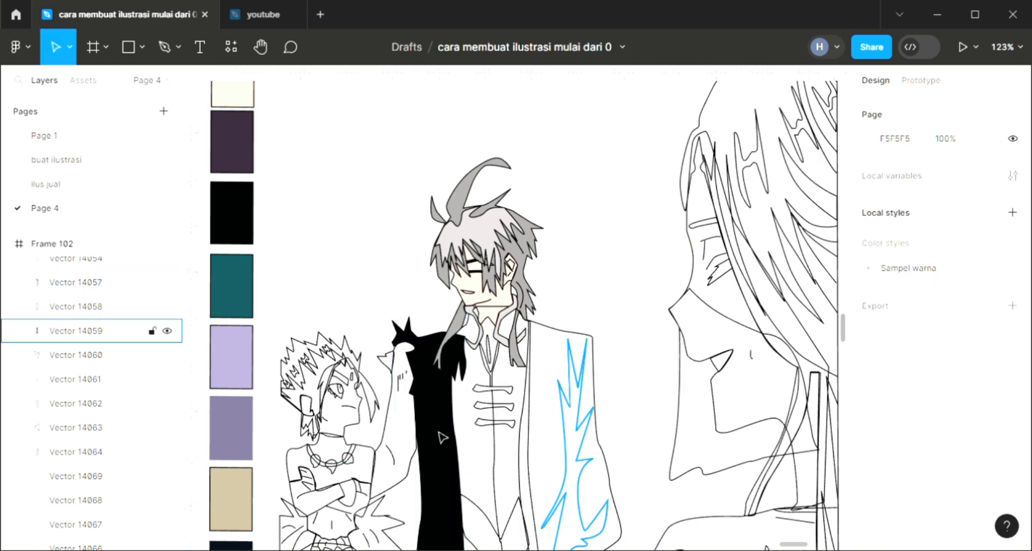
# Recolour the coat's left panel with 38293C, sampled from the dark purple swatch
pyautogui.click(441, 411)
pyautogui.press('i')
pyautogui.click(231, 142)
# Add a fill to the jagged fold shadow on the coat's right panel and colour it with the black swatch
pyautogui.click(578, 414)
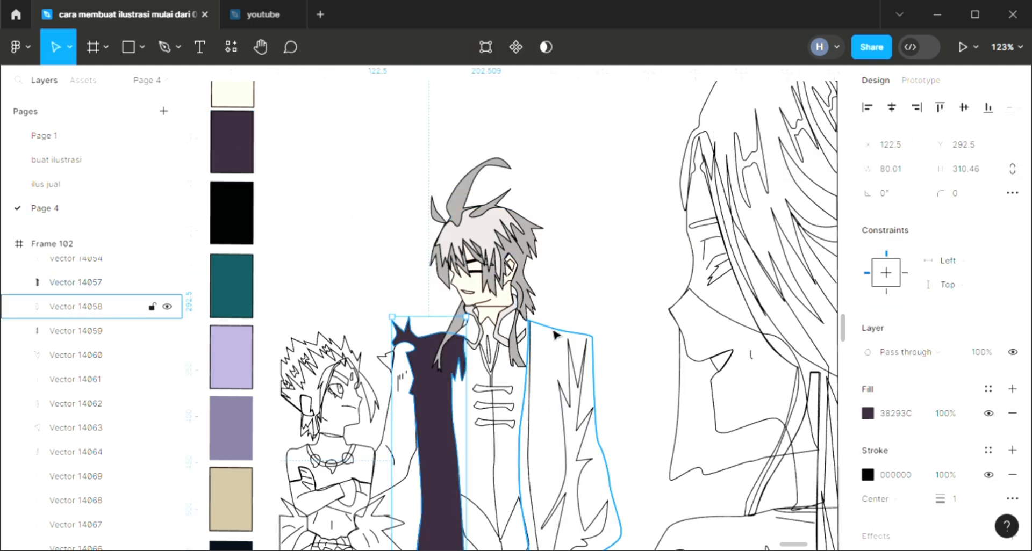
pyautogui.click(583, 418)
pyautogui.click(1012, 391)
pyautogui.press('i')
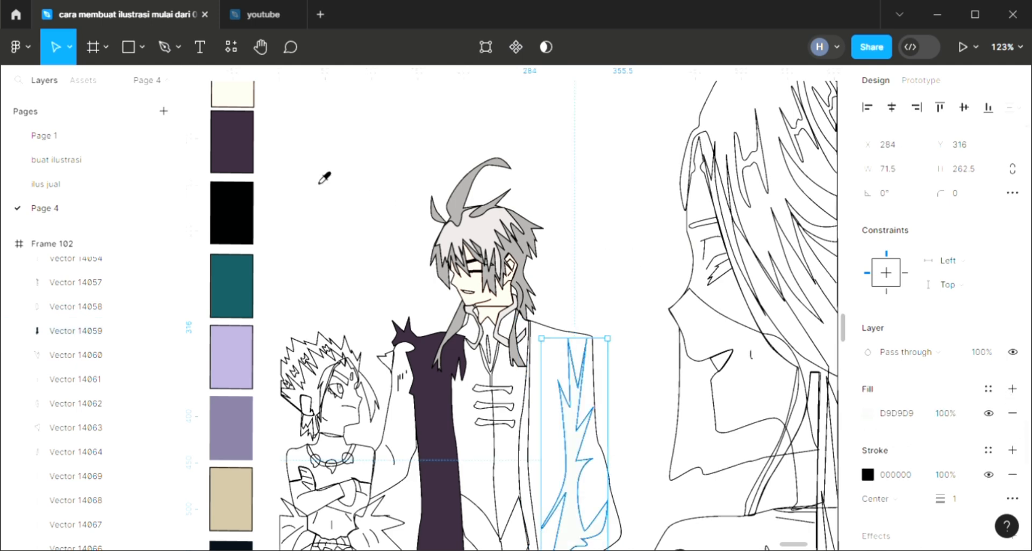
pyautogui.click(246, 224)
# Add a fill to the coat's right panel, colour it 38293C from the dark purple swatch and send it to the back
pyautogui.click(561, 330)
pyautogui.press('i')
pyautogui.click(1012, 389)
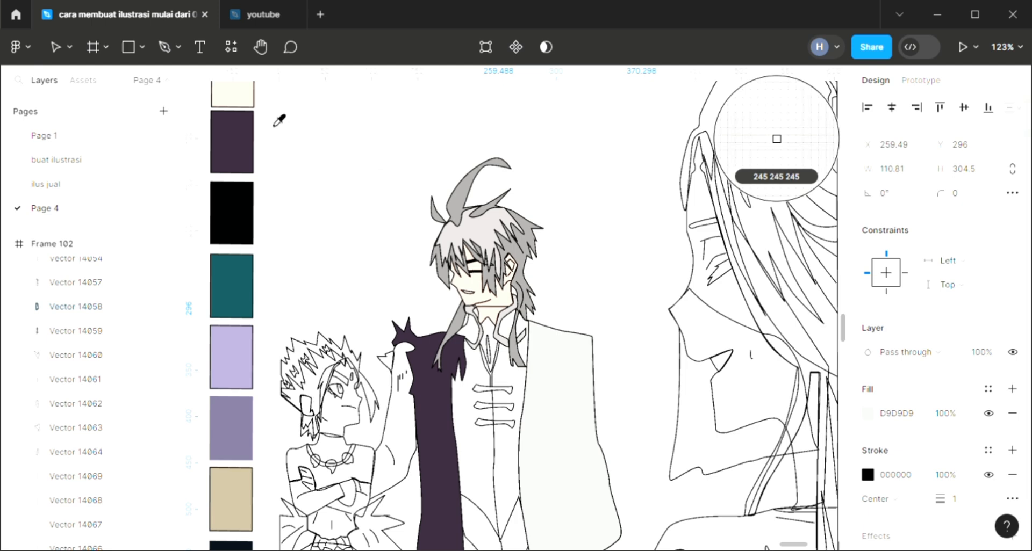
pyautogui.click(232, 150)
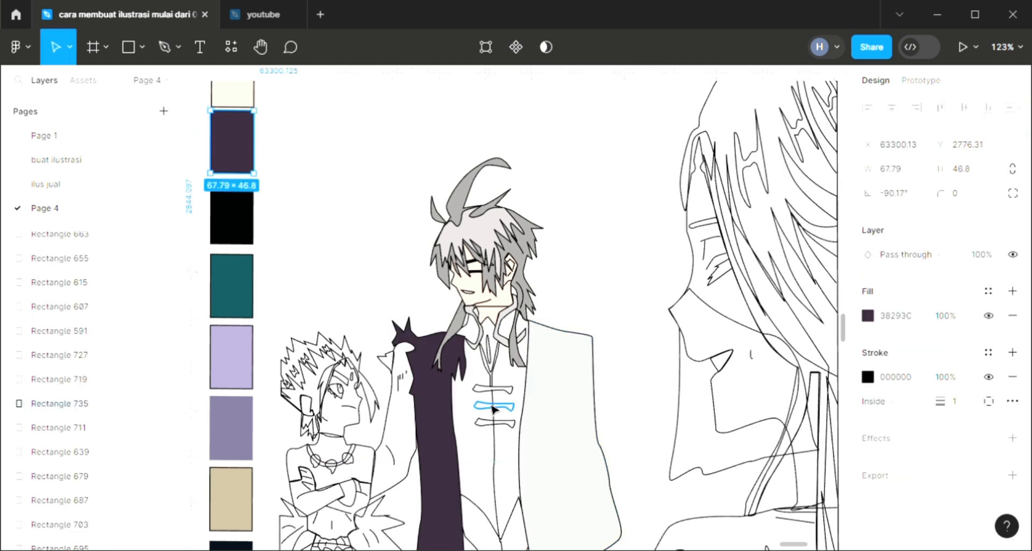
pyautogui.click(559, 376)
pyautogui.press('i')
pyautogui.click(244, 152)
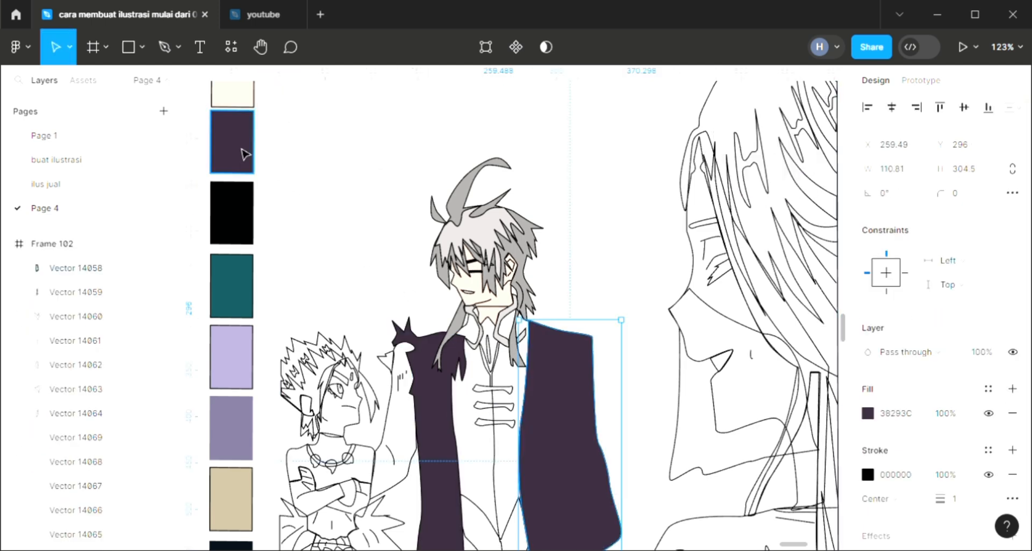
pyautogui.press('[')
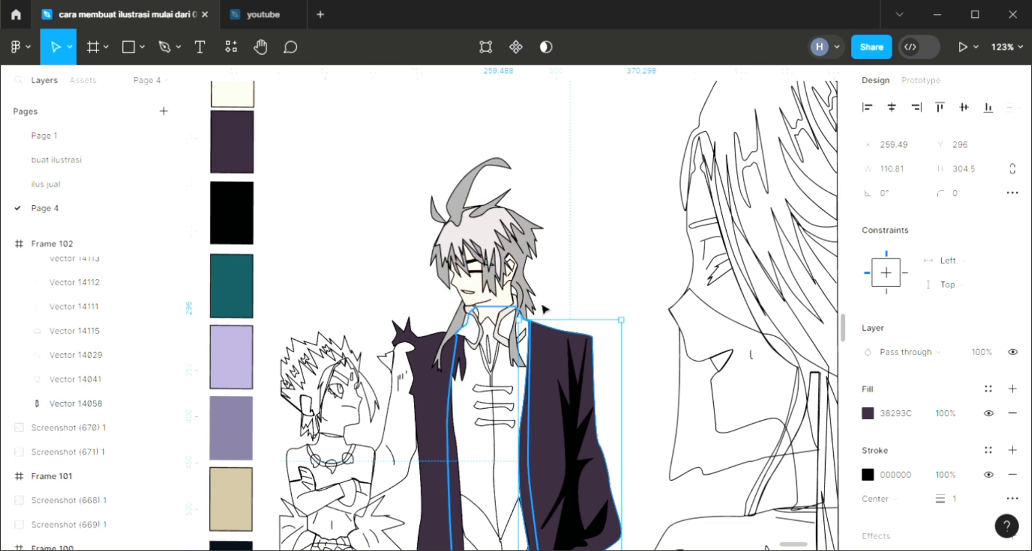
pyautogui.click(576, 300)
pyautogui.scroll(-1, 501, 397)
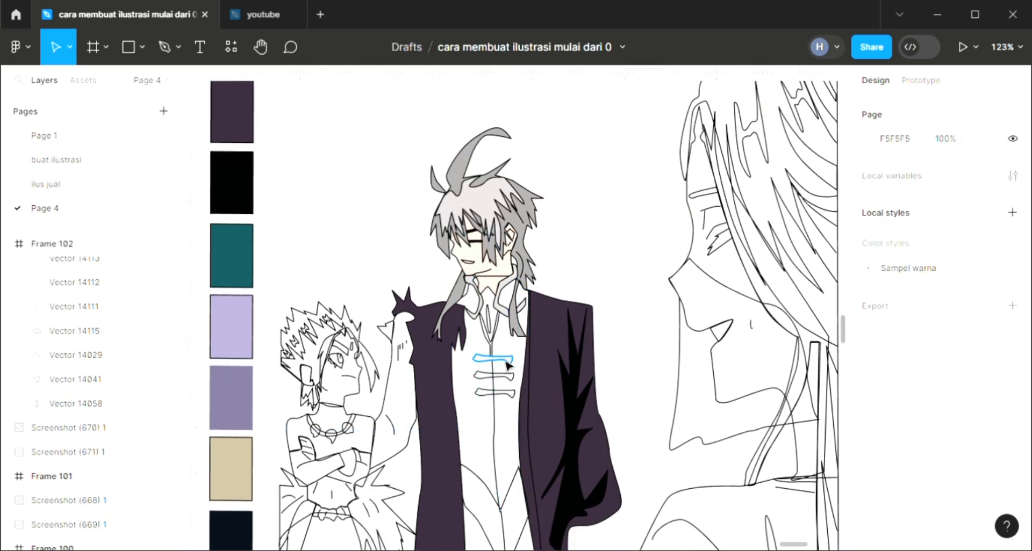
pyautogui.click(499, 424)
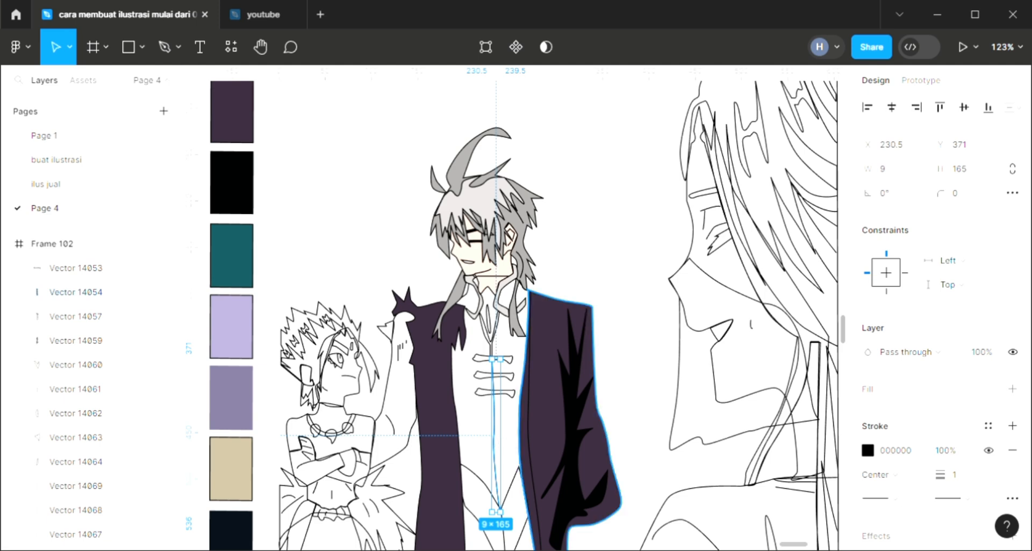
pyautogui.click(1012, 389)
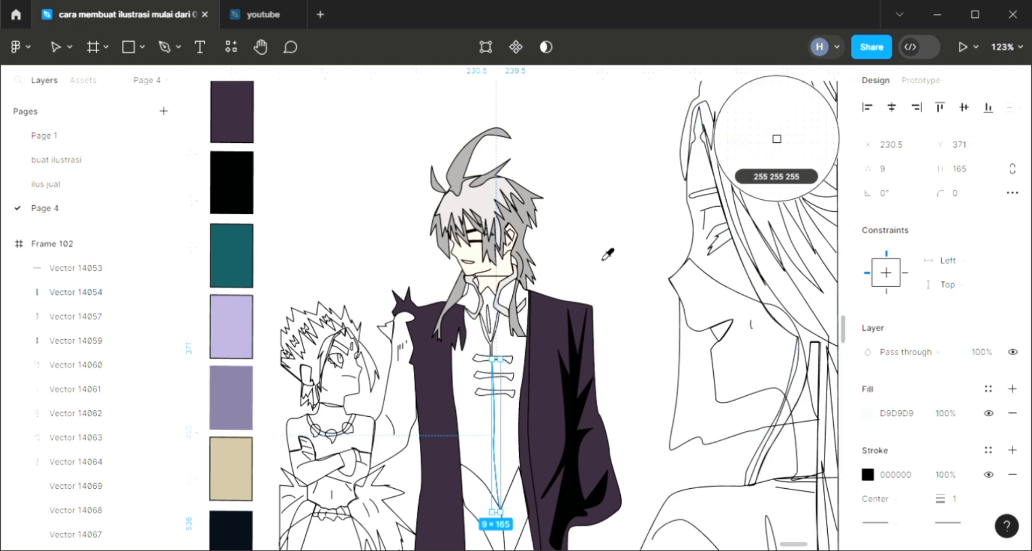
pyautogui.click(492, 375)
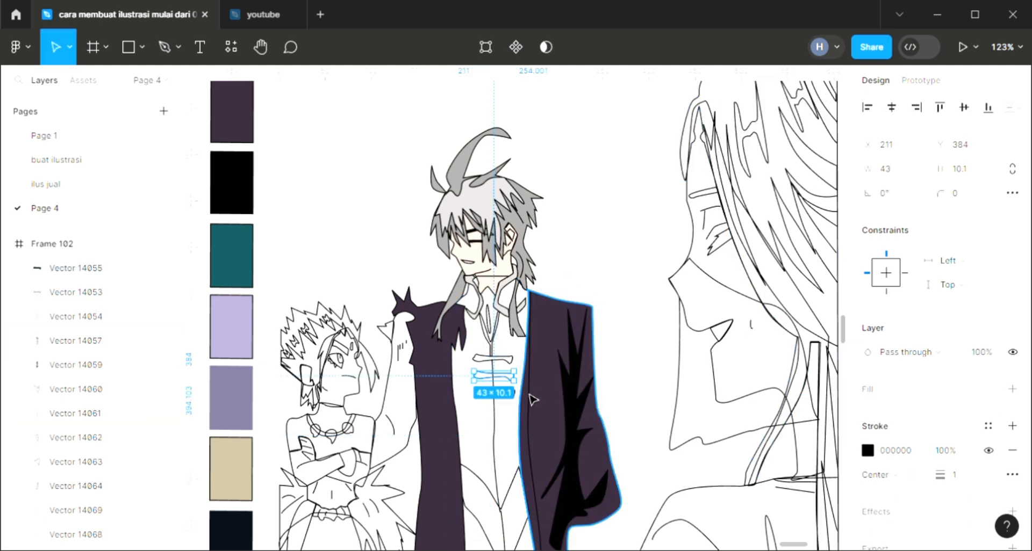
# Add a fill to the shirt body between the coat panels, sample the black swatch and send the shape to the back
pyautogui.click(540, 449)
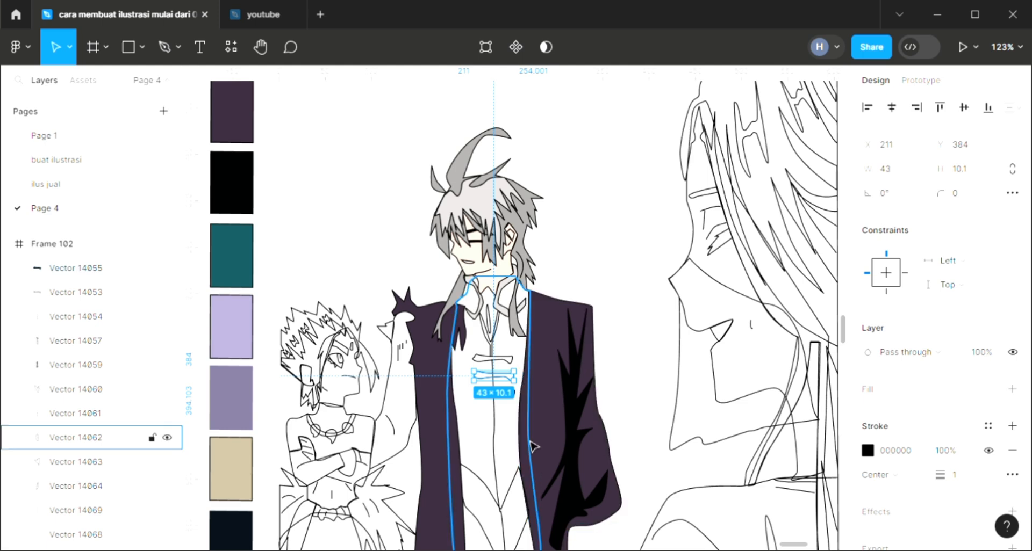
pyautogui.click(1012, 389)
pyautogui.press('i')
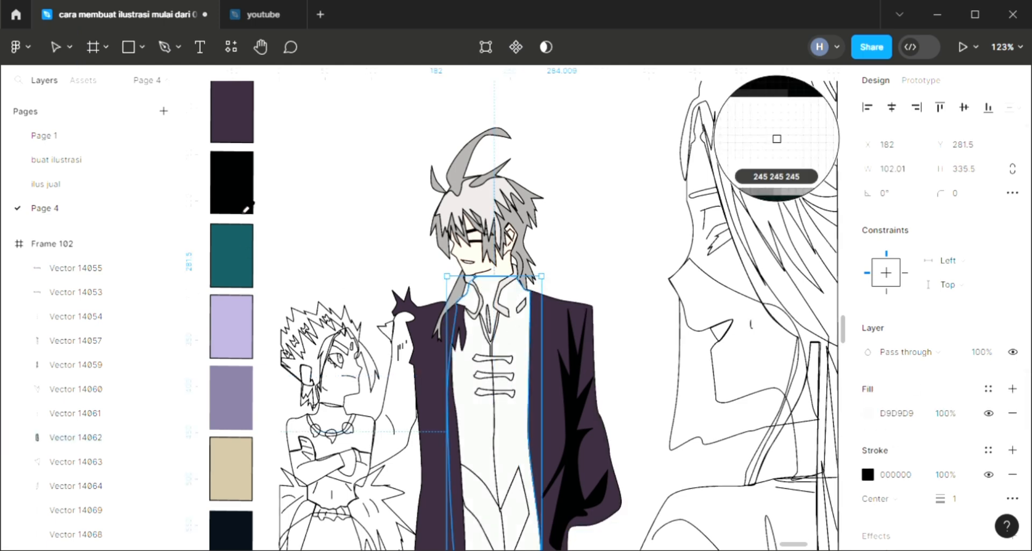
pyautogui.click(242, 202)
pyautogui.hotkey('ctrl', 'shift', '[')
pyautogui.click(617, 282)
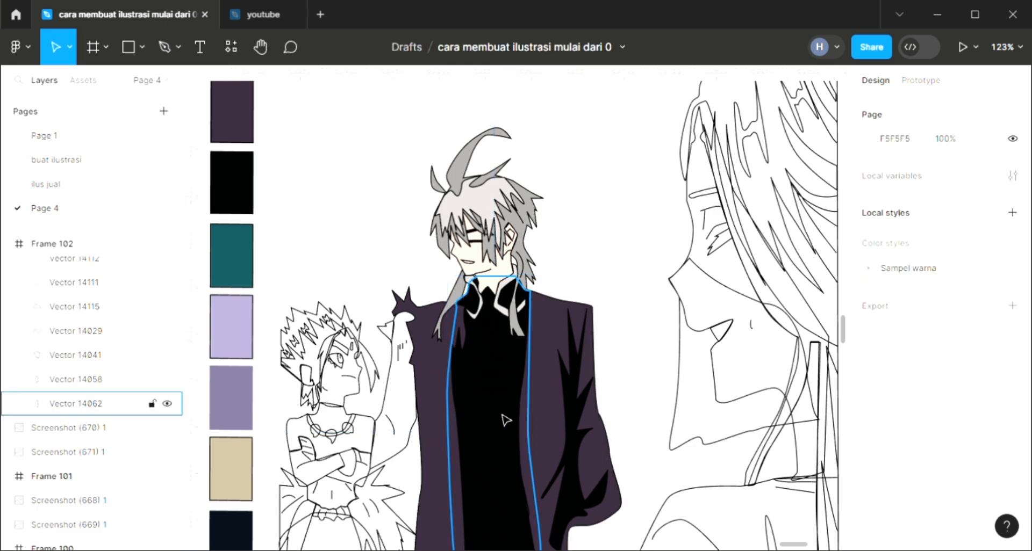
# Add fills to the shirt's lowest clasp and its vertical centre line, colouring them white FFFFFF sampled from the background
pyautogui.click(495, 393)
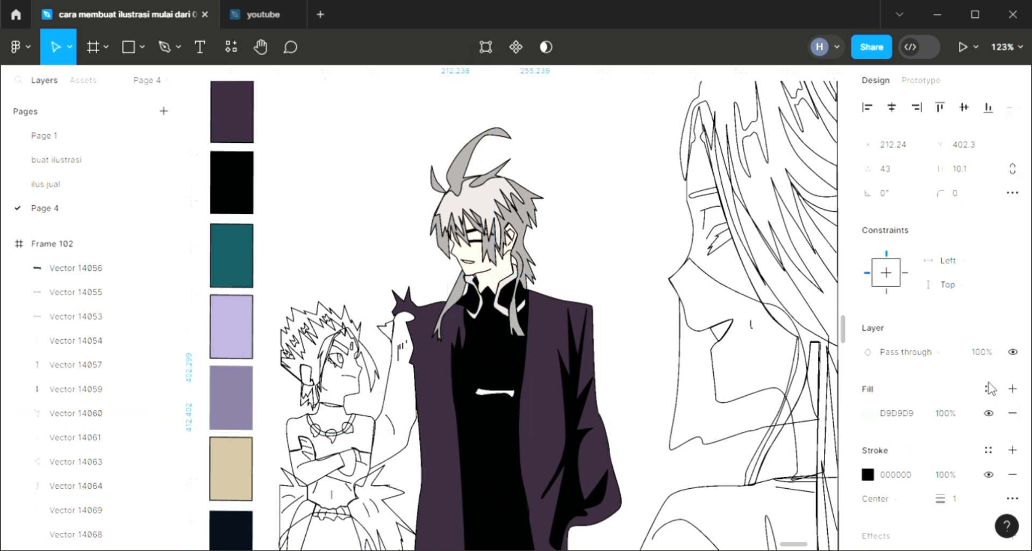
pyautogui.click(495, 427)
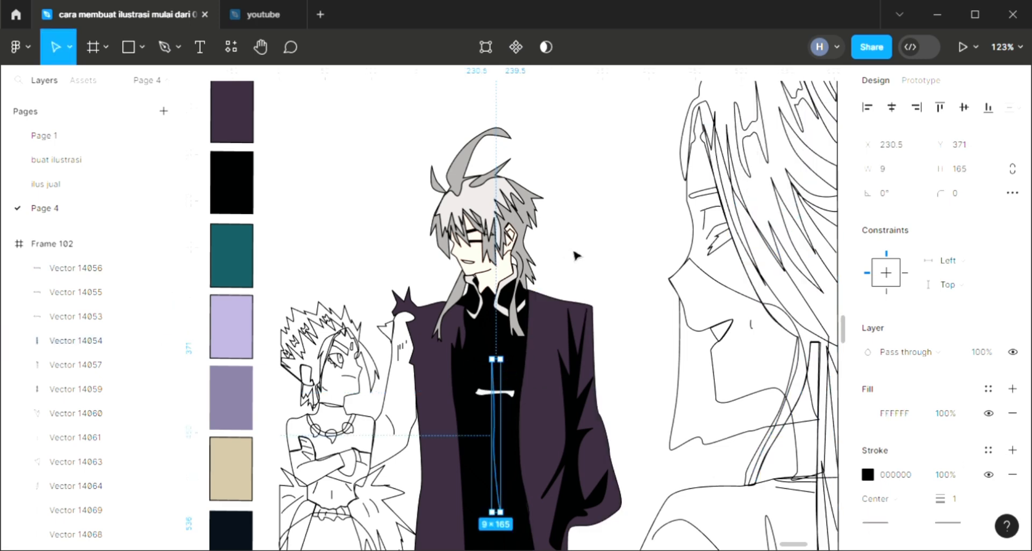
pyautogui.press('Escape')
pyautogui.click(497, 463)
pyautogui.click(1012, 413)
pyautogui.press('i')
pyautogui.click(585, 275)
pyautogui.click(586, 257)
# Add a fill to the V-shaped piece below the shirt collar and colour it white FFFFFF
pyautogui.click(495, 346)
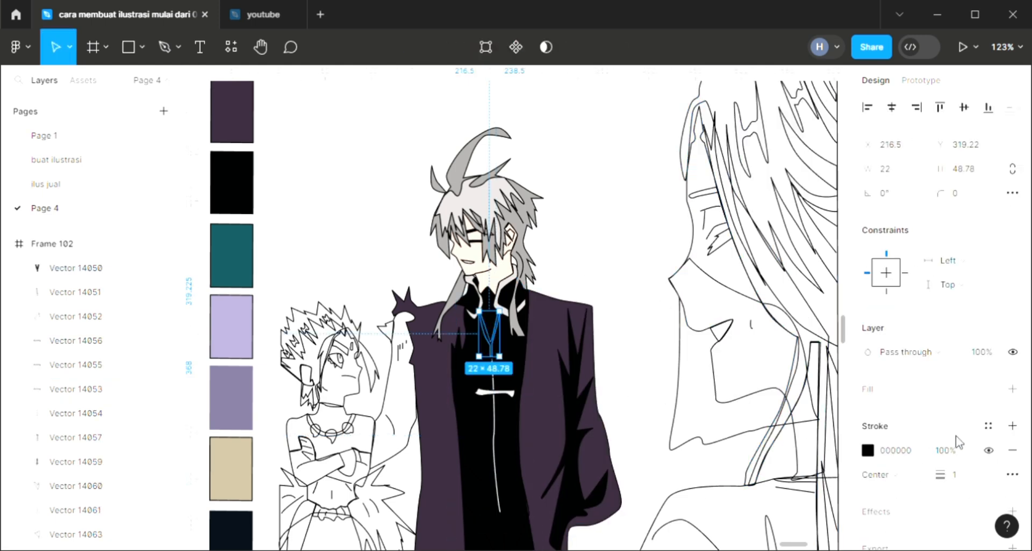
pyautogui.click(1012, 388)
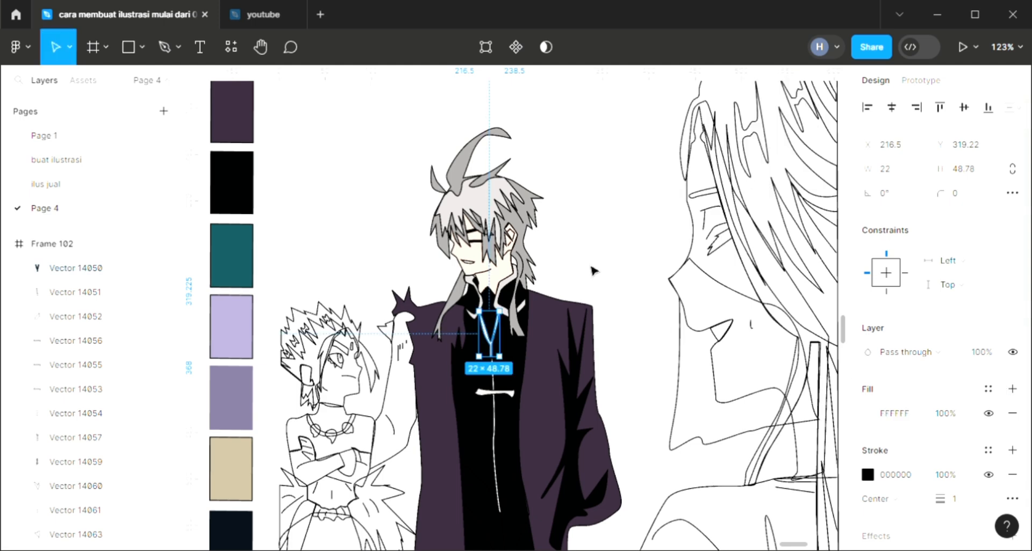
pyautogui.click(595, 275)
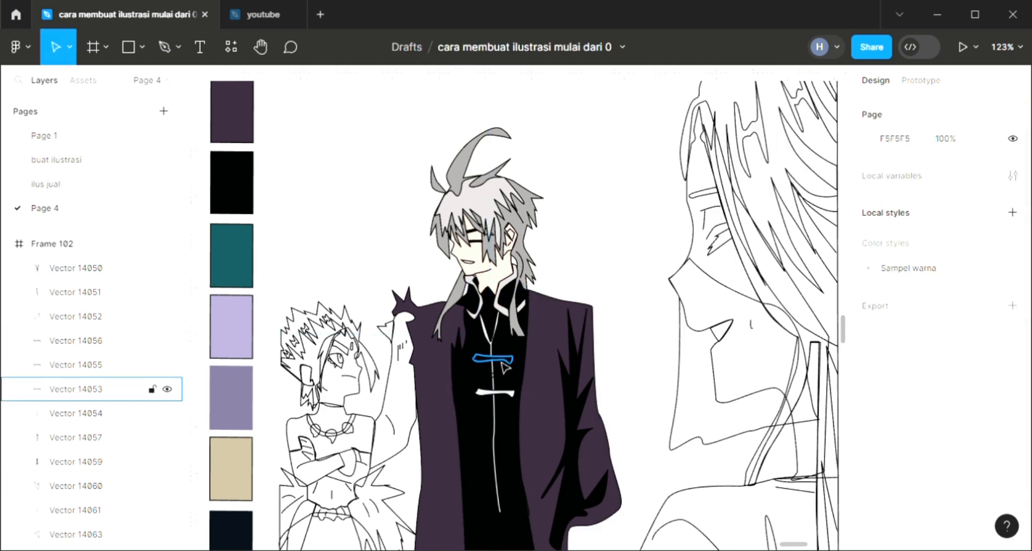
# Add fills to the shirt's upper and middle clasps and colour both white sampled from the background
pyautogui.click(81, 389)
pyautogui.click(1013, 389)
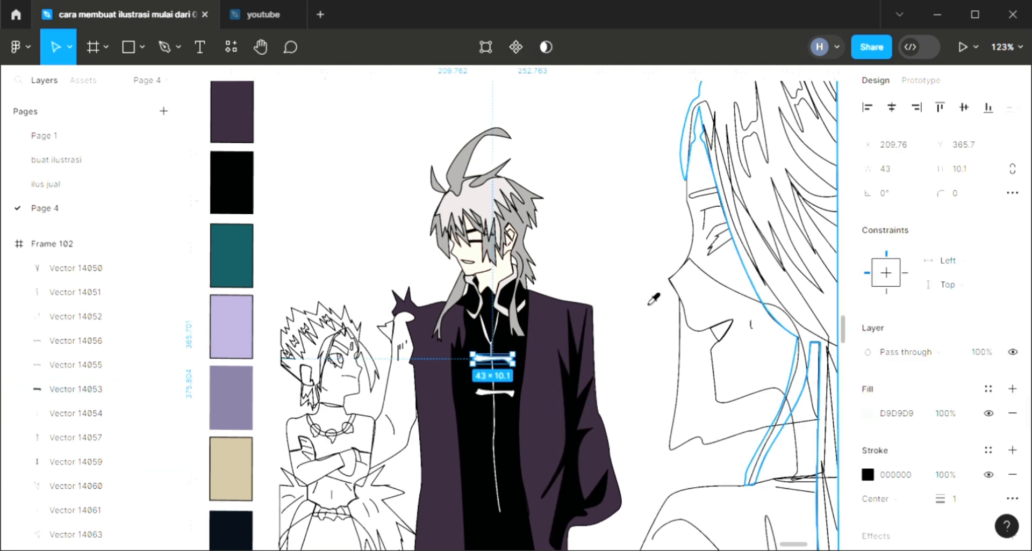
pyautogui.click(566, 295)
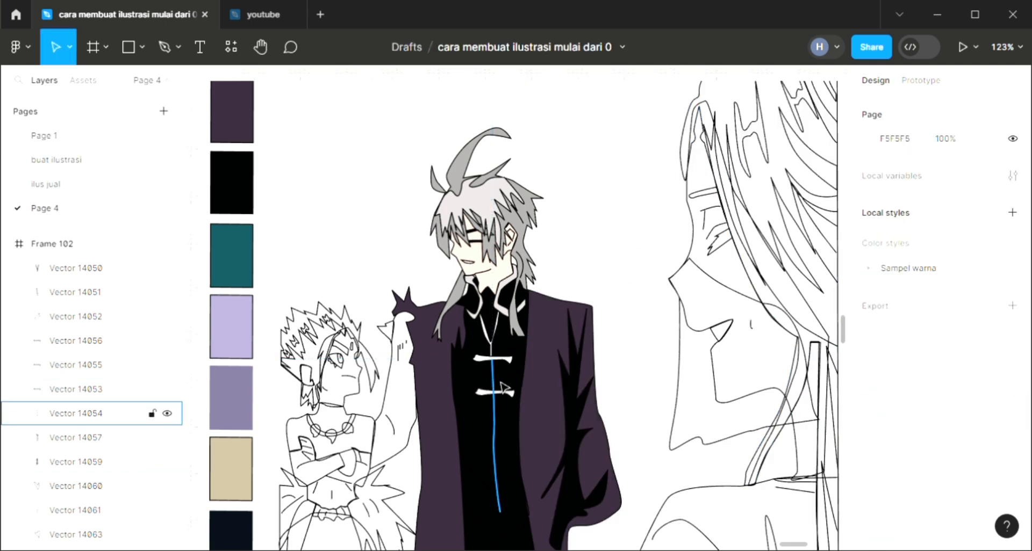
pyautogui.click(81, 365)
pyautogui.click(1012, 389)
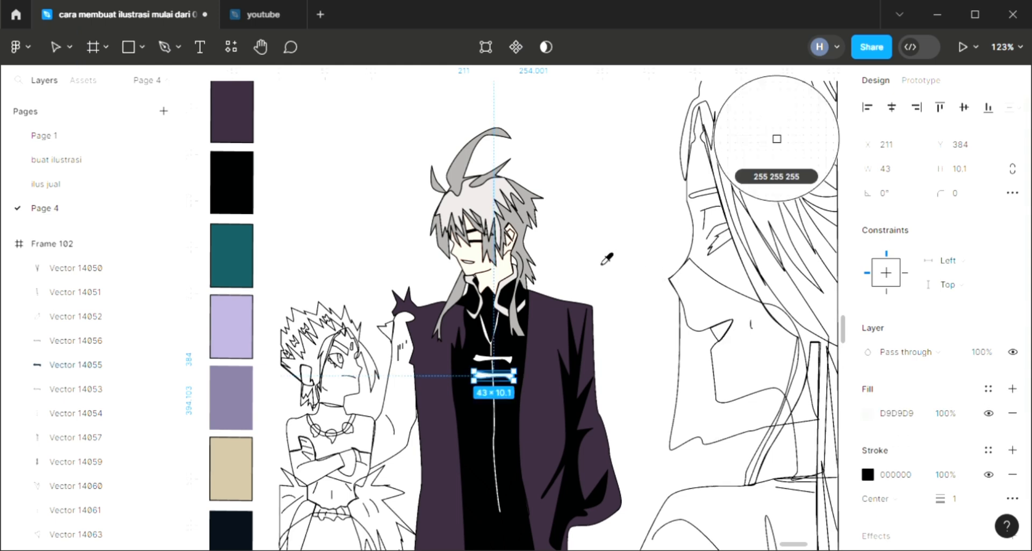
pyautogui.click(588, 272)
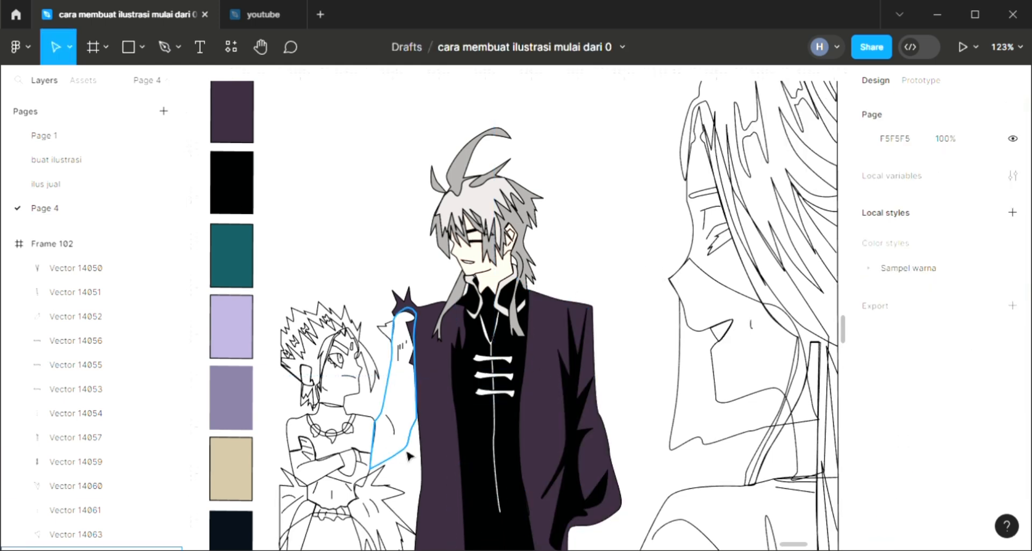
# Add a fill to the man's raised arm and colour it with the pale cream skin tone
pyautogui.scroll(-3, 408, 455)
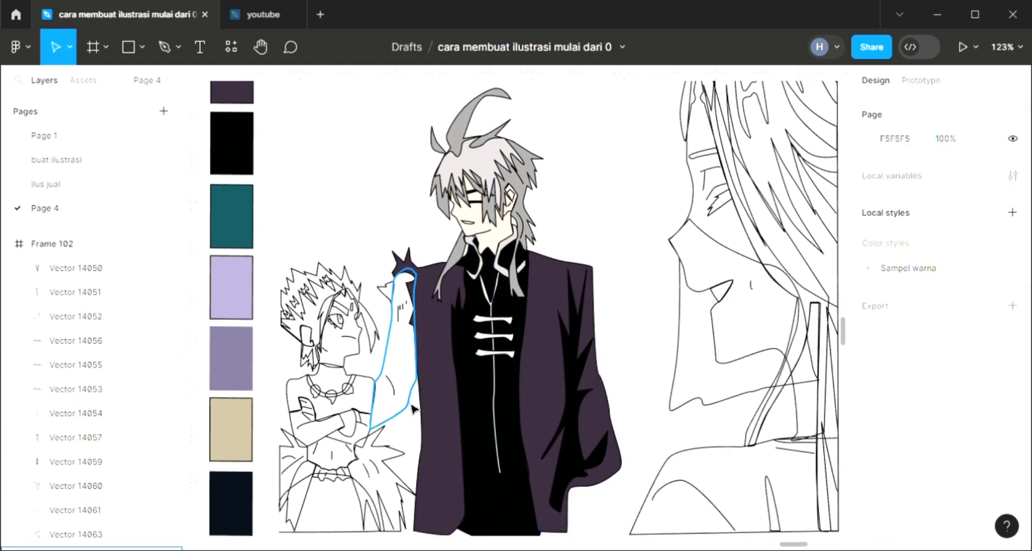
pyautogui.click(412, 409)
pyautogui.click(1012, 389)
pyautogui.press('i')
pyautogui.click(776, 139)
pyautogui.press('Escape')
# Add a fill to the small pointed shape beside the raised arm and sample black for it
pyautogui.click(387, 295)
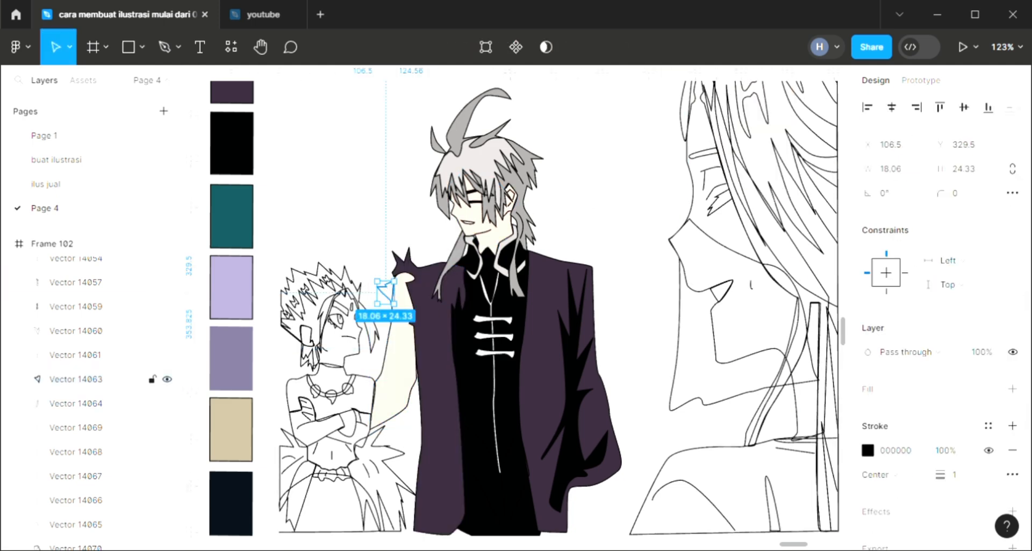
pyautogui.click(1013, 389)
pyautogui.press('i')
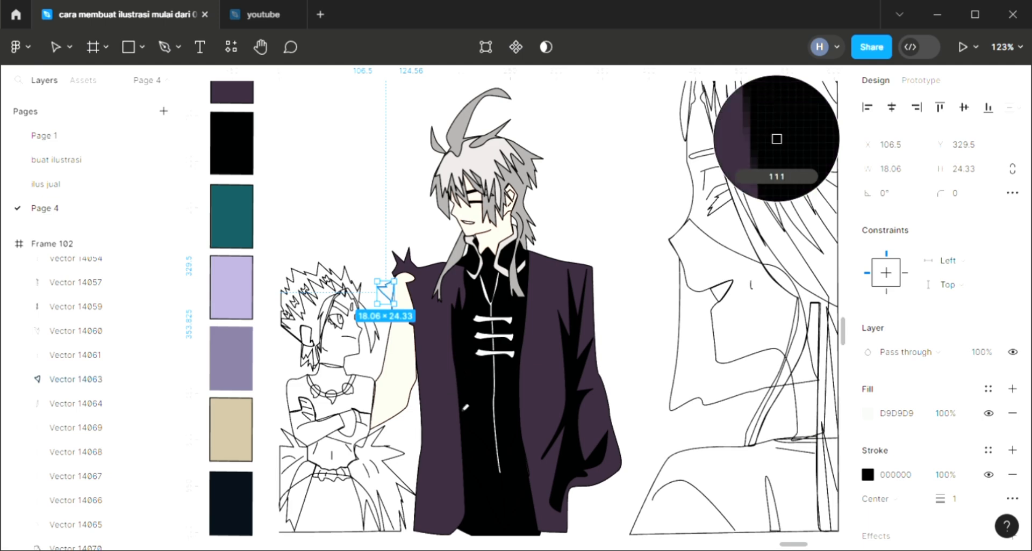
pyautogui.click(776, 139)
pyautogui.press('Escape')
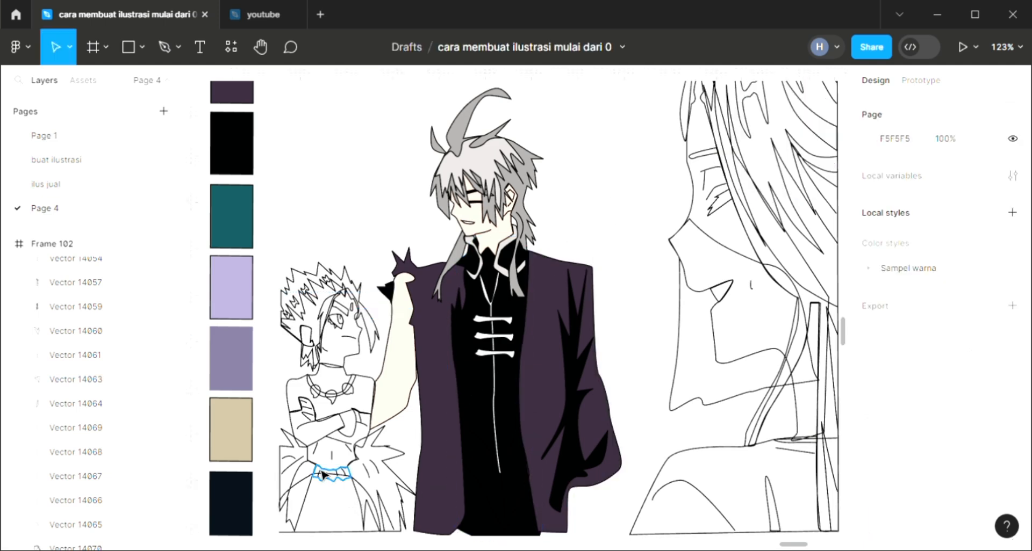
# Add a fill to the inner hair shape of the smaller figure and colour it with the teal swatch
pyautogui.click(317, 303)
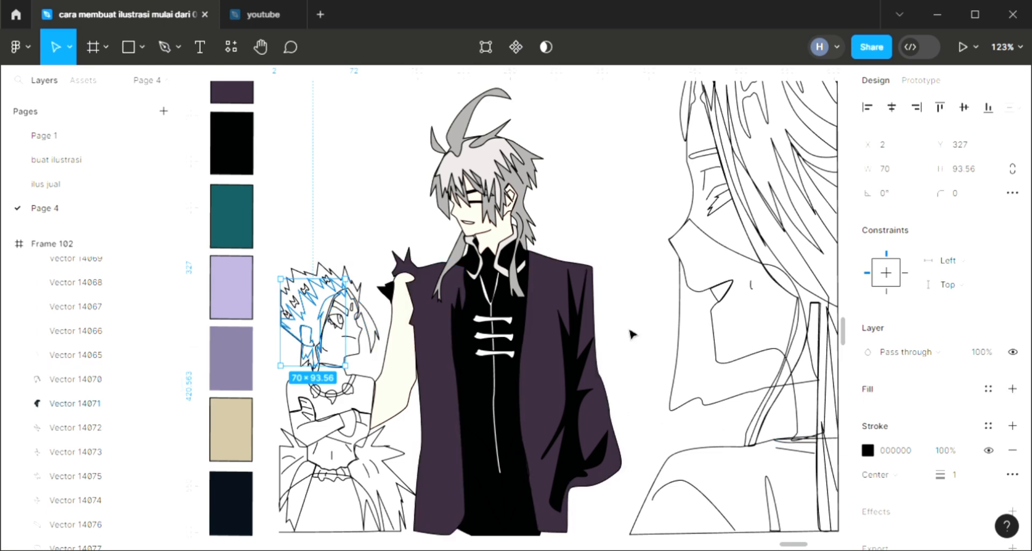
pyautogui.press('i')
pyautogui.click(247, 224)
pyautogui.press('Escape')
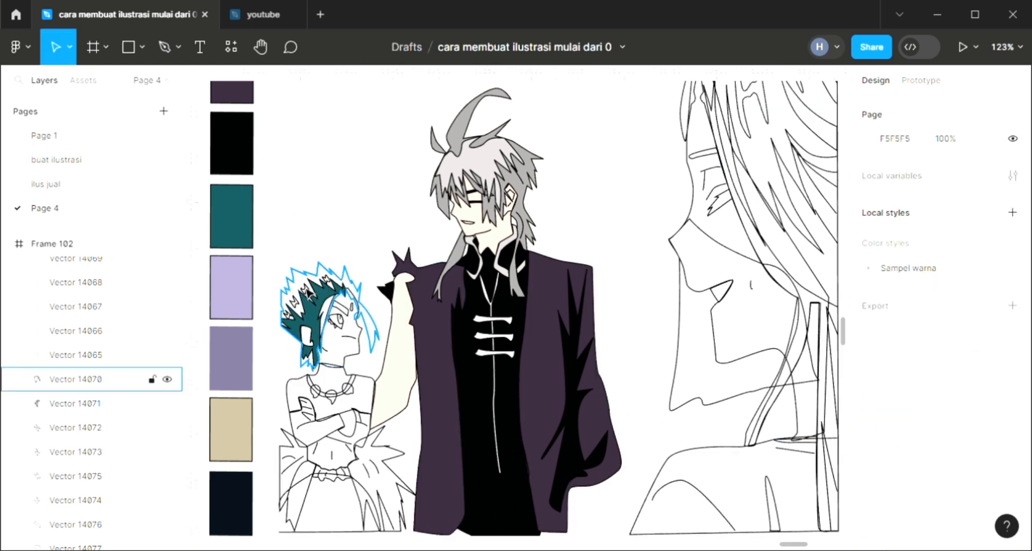
# Fill the small jagged highlight at the top of the smaller figure's teal hair with white FFFFFF sampled from the background
pyautogui.click(306, 292)
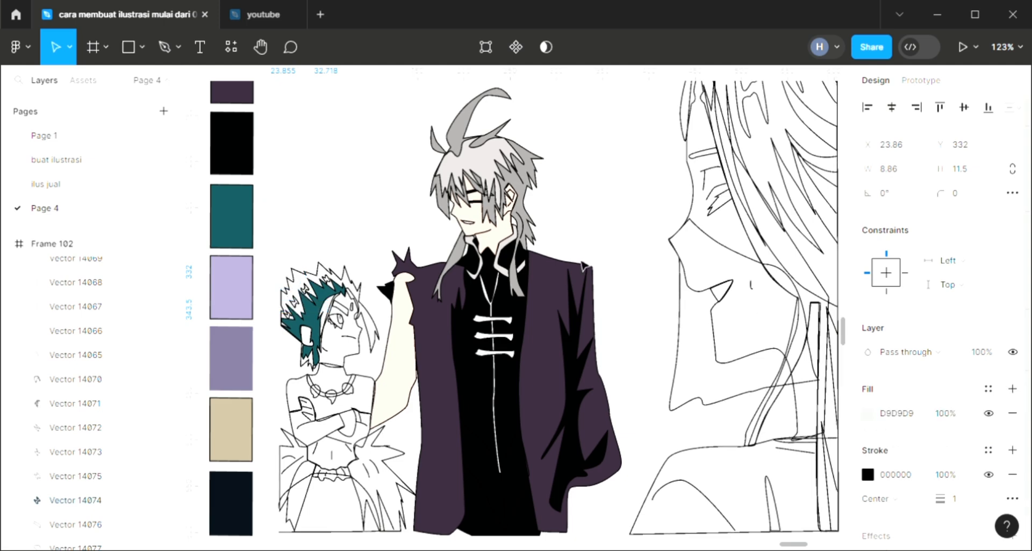
pyautogui.press('i')
pyautogui.click(388, 201)
pyautogui.click(388, 201)
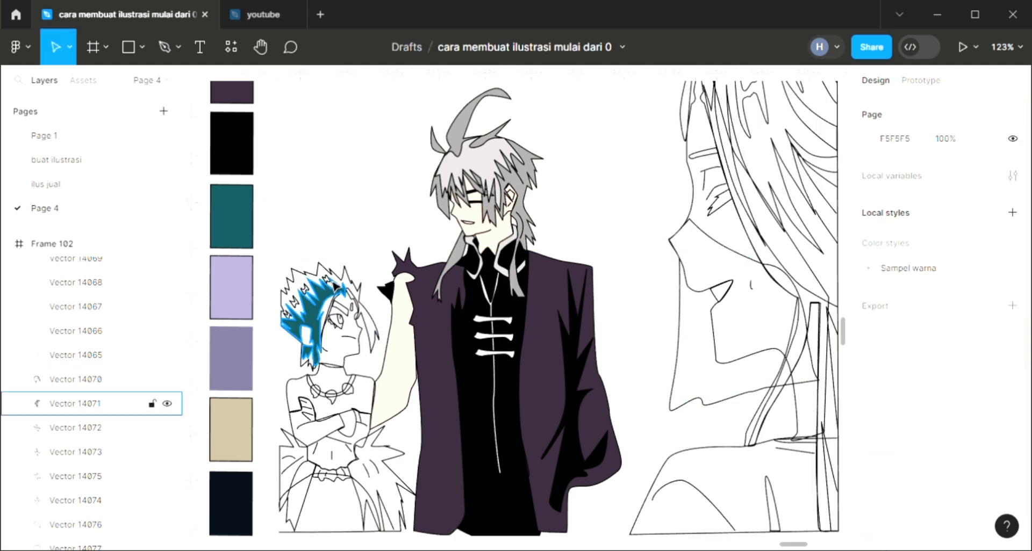
pyautogui.click(329, 289)
pyautogui.click(334, 241)
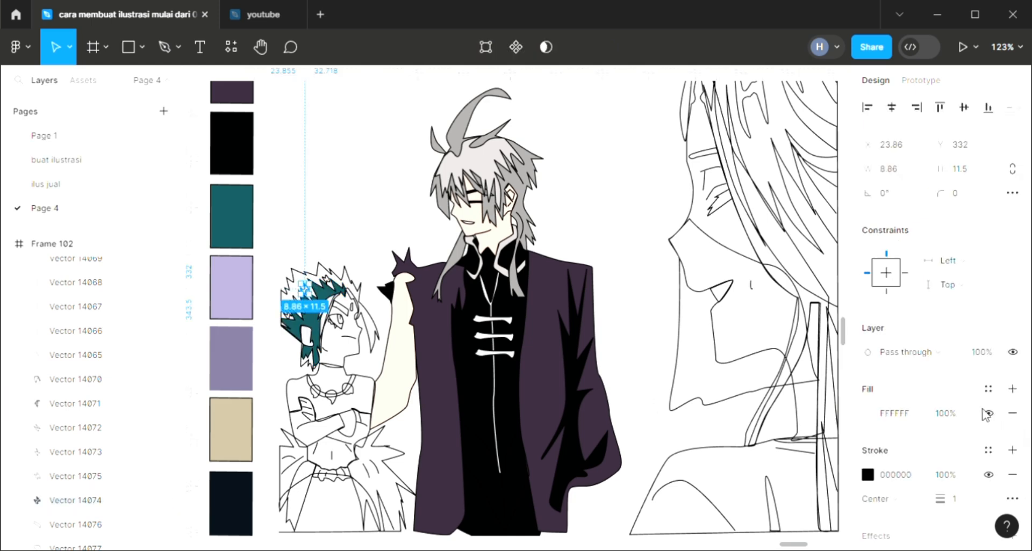
pyautogui.click(334, 210)
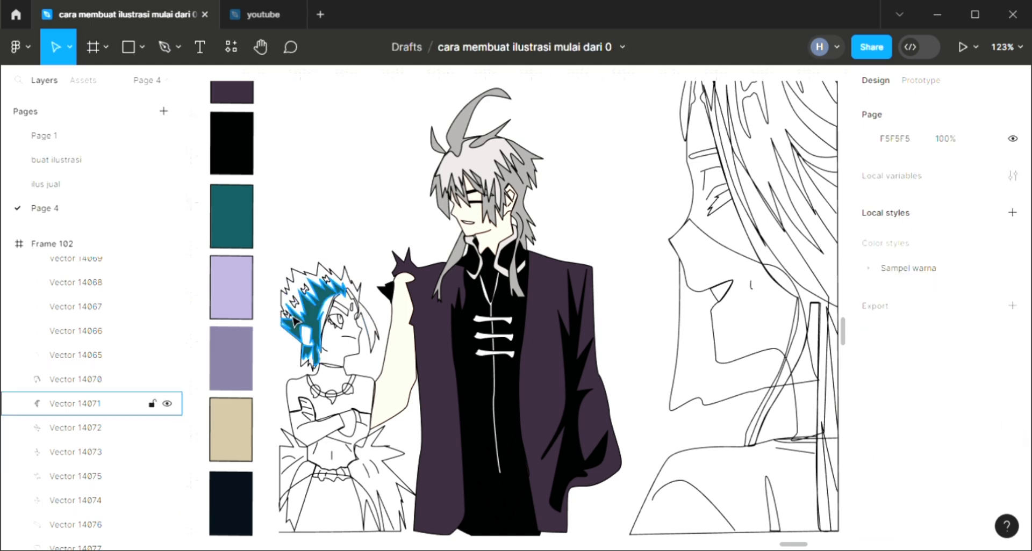
# Add fills to the two remaining small highlights on the outer side of the teal hair and sample white for them
pyautogui.click(75, 452)
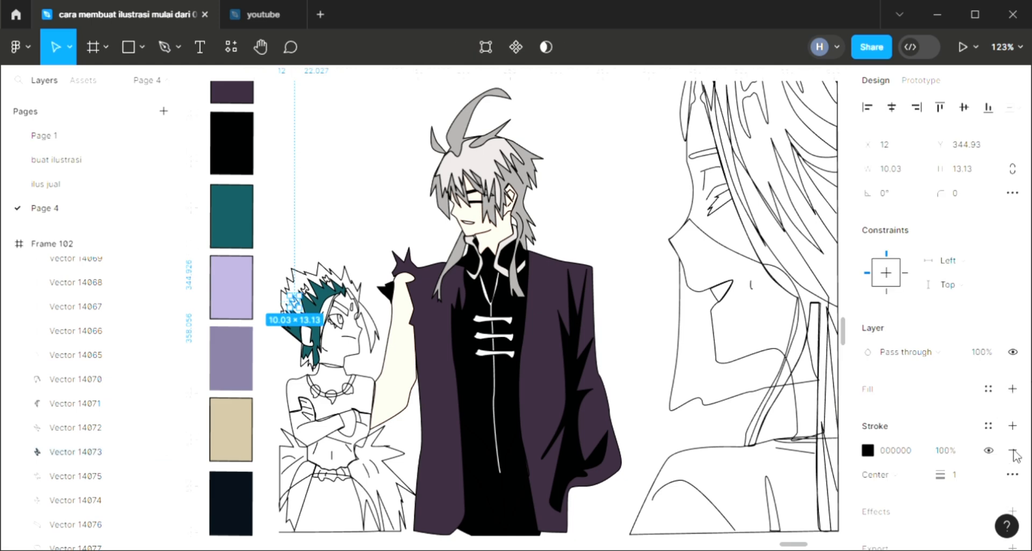
pyautogui.click(338, 210)
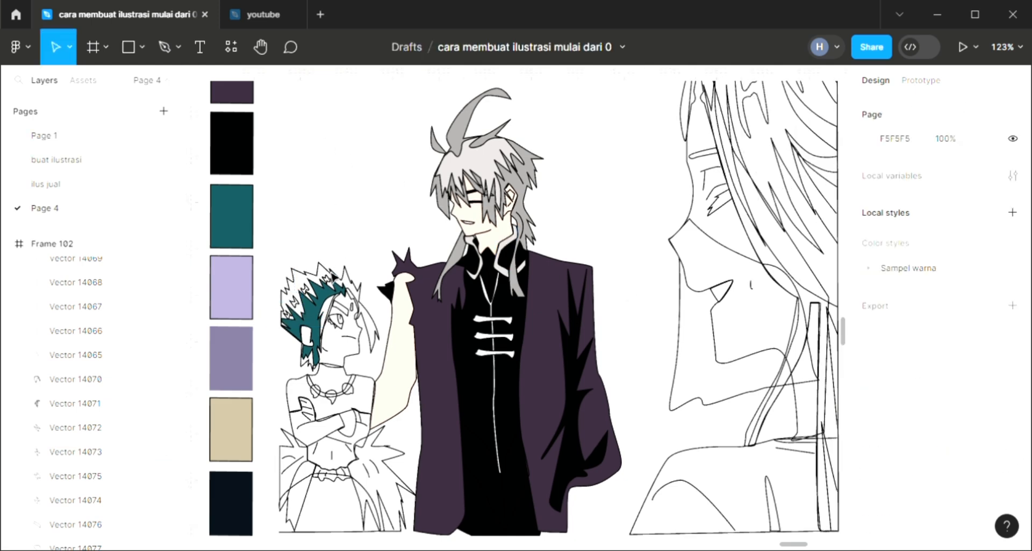
pyautogui.click(75, 476)
pyautogui.press('i')
pyautogui.click(341, 220)
pyautogui.click(343, 220)
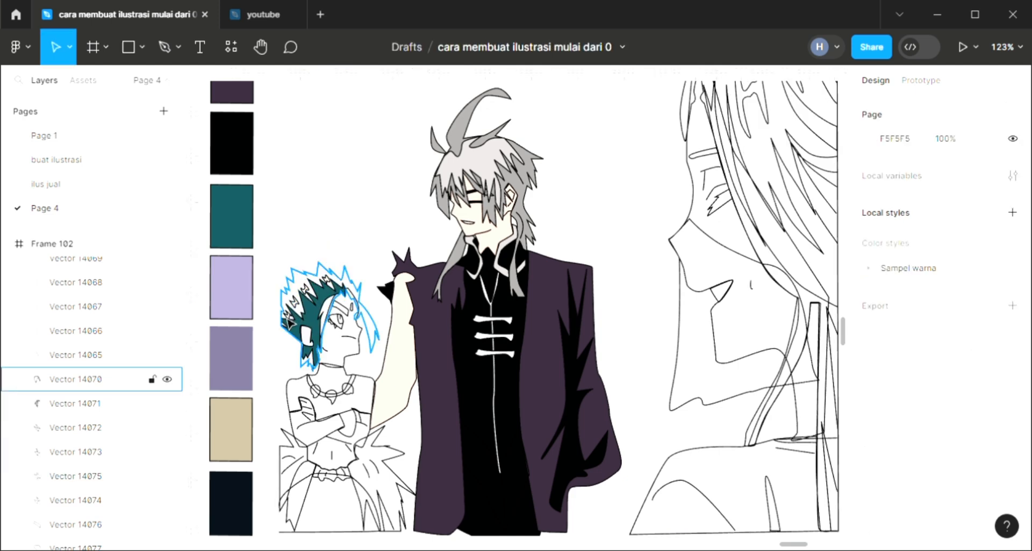
# Add a fill to the small highlight at the lower outer edge of the teal hair and sample white for it
pyautogui.click(288, 315)
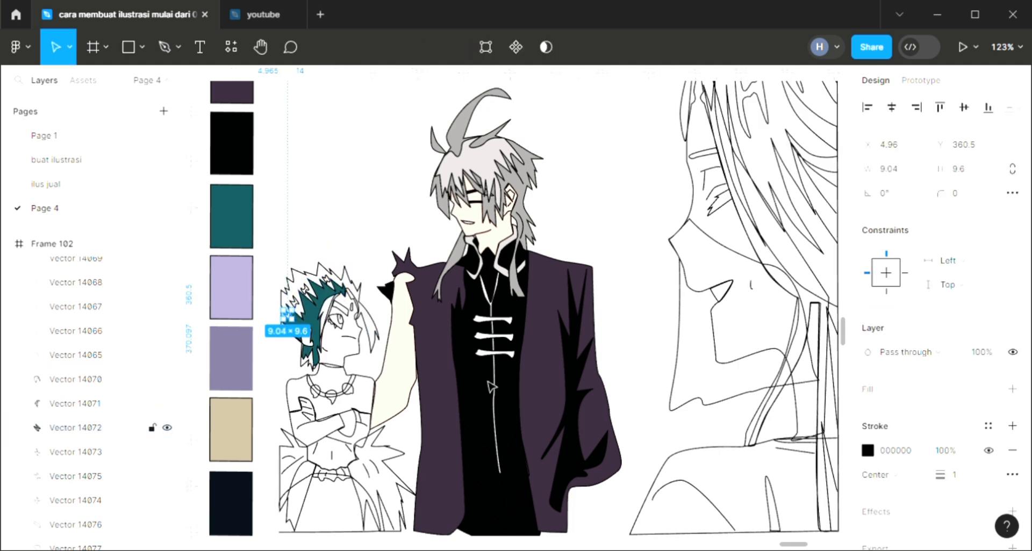
pyautogui.click(1012, 390)
pyautogui.press('i')
pyautogui.click(327, 203)
# Fill the smaller figure's outer hair shape with teal 15545B sampled from the swatch and send it behind the other shapes
pyautogui.click(375, 338)
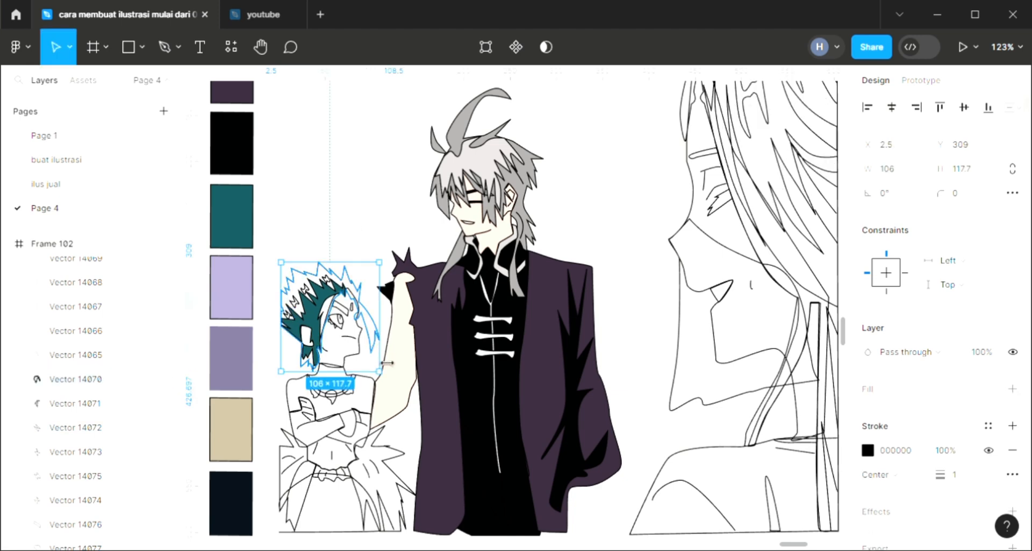
pyautogui.click(1012, 390)
pyautogui.press('i')
pyautogui.click(251, 240)
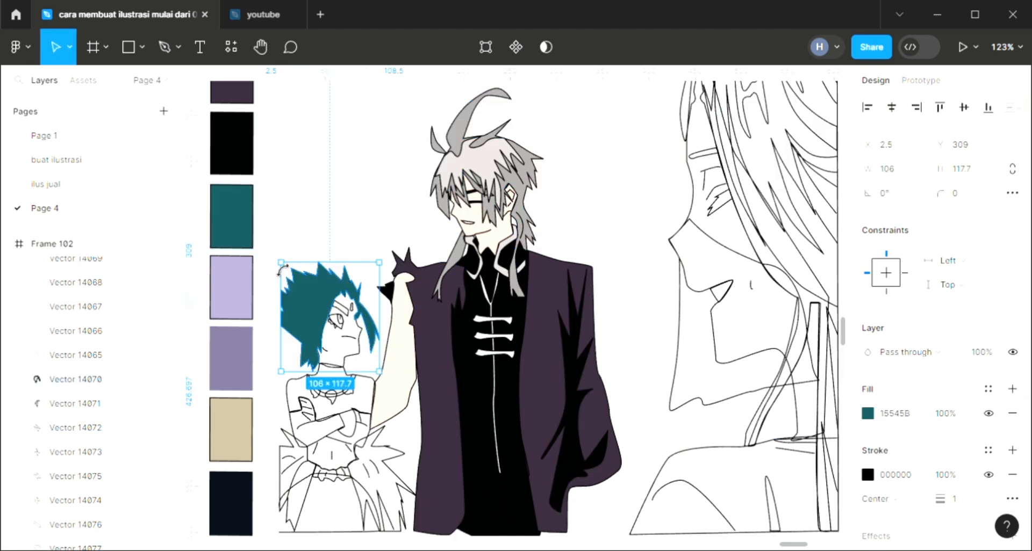
pyautogui.press('[')
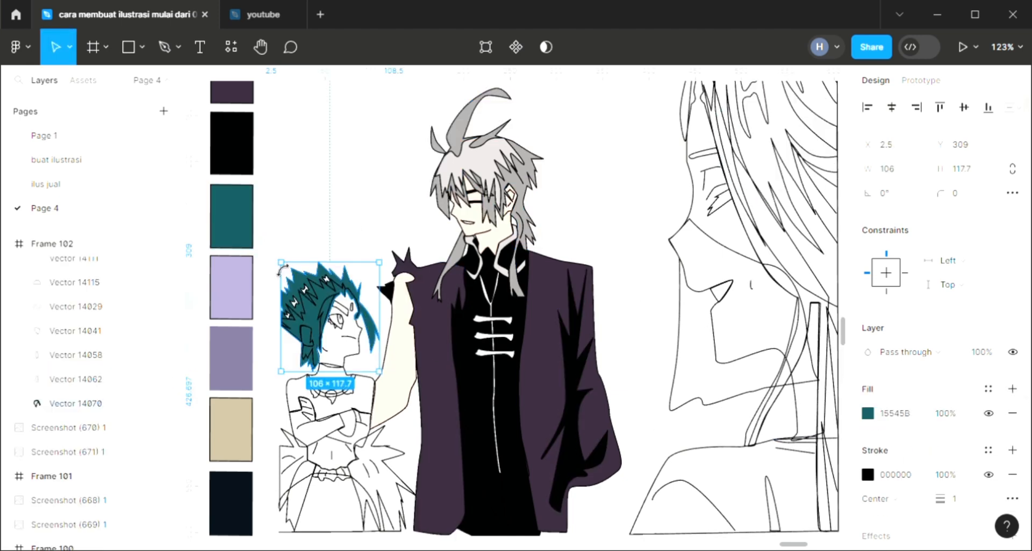
# Lighten the outer hair shape's fill to 2796A3 so it contrasts with the darker inner hair
pyautogui.click(868, 414)
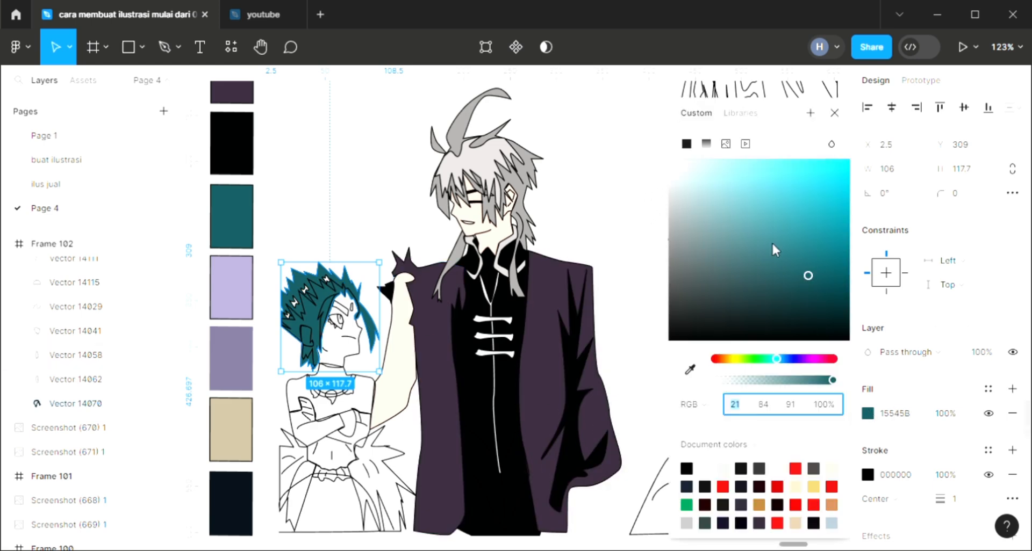
pyautogui.moveTo(808, 244)
pyautogui.mouseDown()
pyautogui.moveTo(807, 222)
pyautogui.moveTo(811, 242)
pyautogui.moveTo(822, 217)
pyautogui.moveTo(806, 229)
pyautogui.mouseUp()
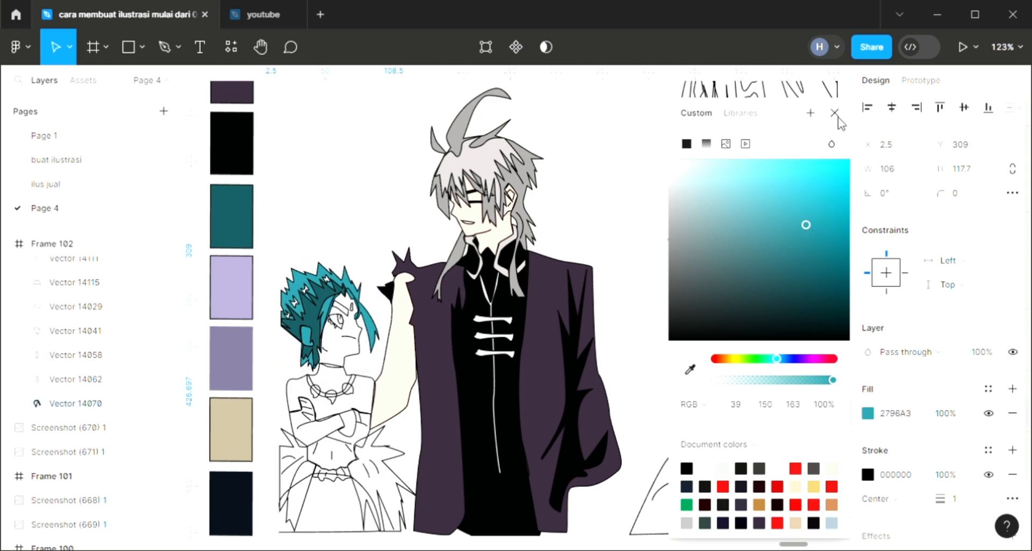
pyautogui.click(834, 113)
pyautogui.click(606, 208)
pyautogui.click(313, 349)
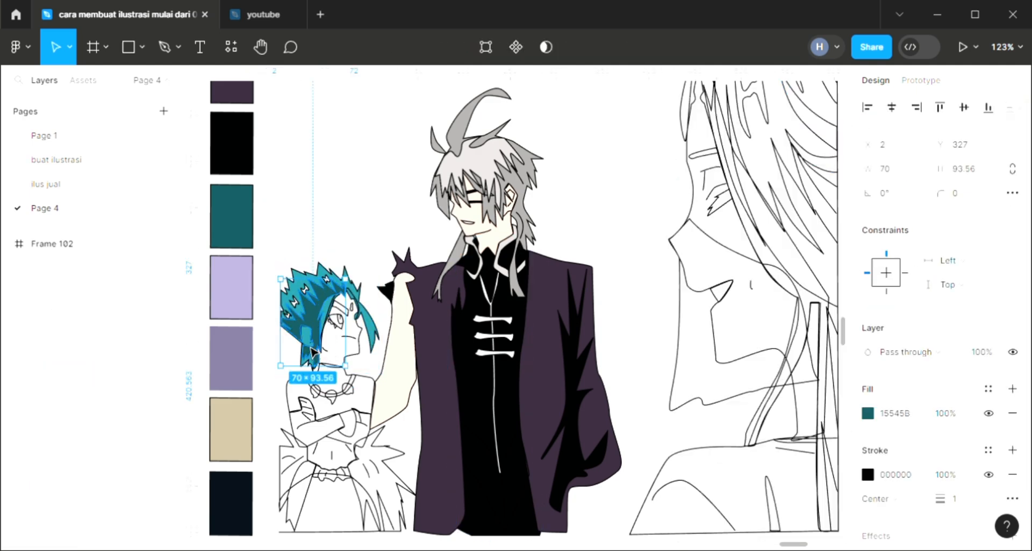
pyautogui.click(353, 247)
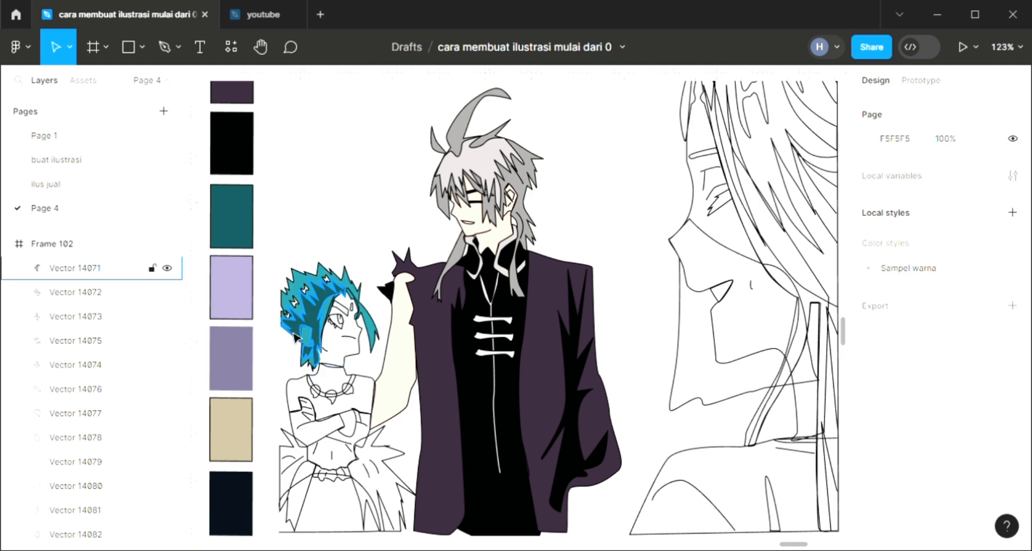
# Add a fill to the smaller figure's eyebrow and sample the lighter teal of the outer hair for it
pyautogui.click(76, 390)
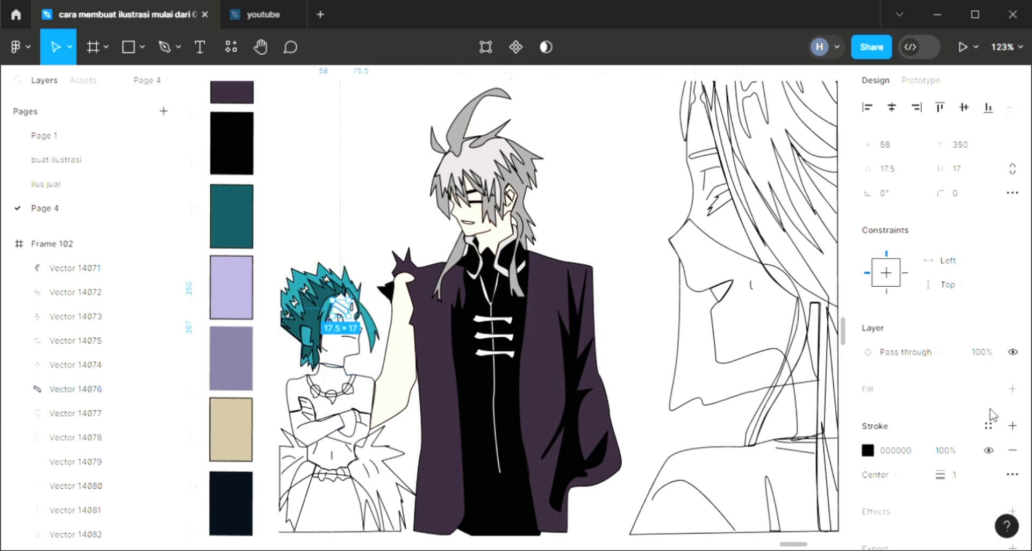
pyautogui.click(1012, 391)
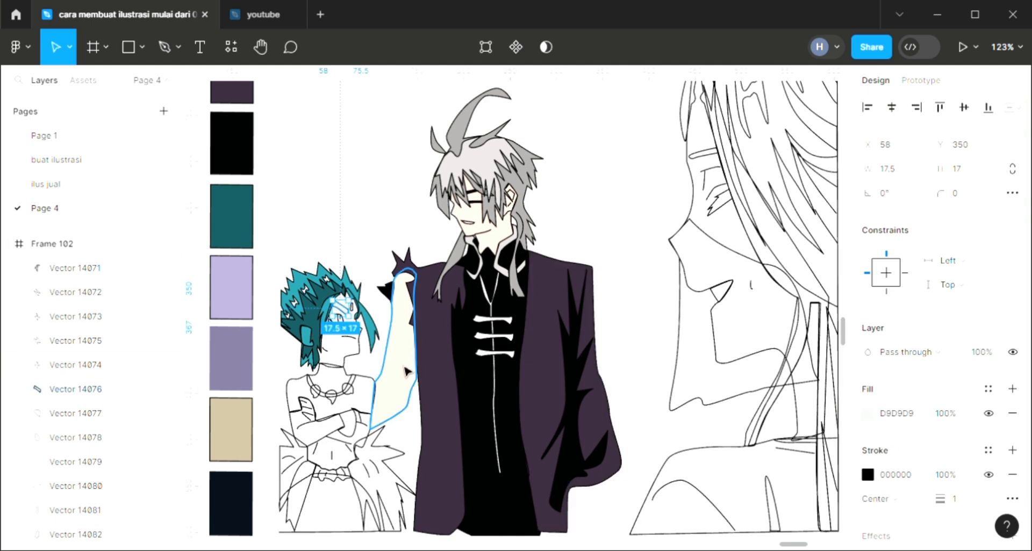
pyautogui.scroll(5, 272, 369)
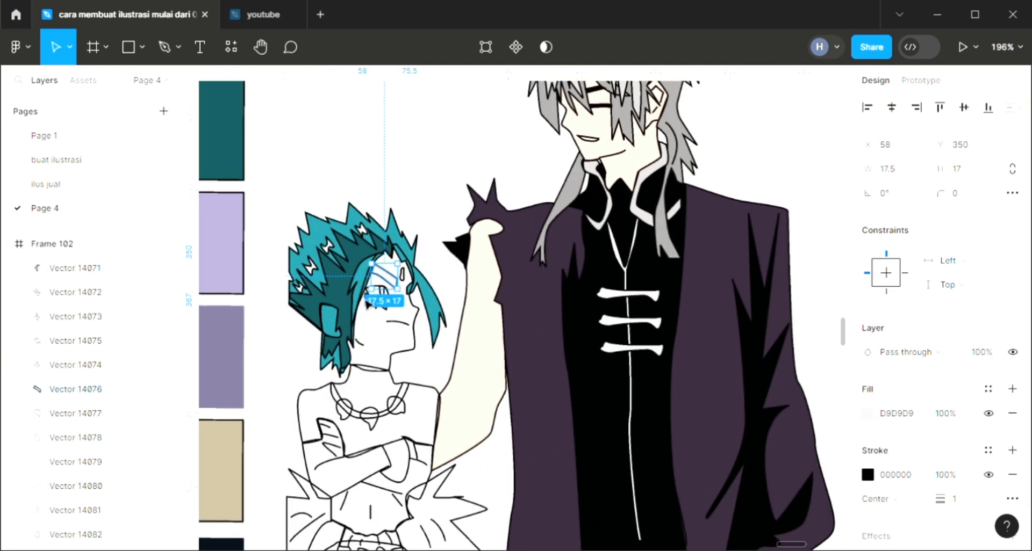
pyautogui.press('i')
pyautogui.click(307, 243)
# Add a fill to the small elongated mark on the smaller figure's forehead and set it to yellow DAD222
pyautogui.click(395, 320)
pyautogui.click(402, 275)
pyautogui.click(1012, 388)
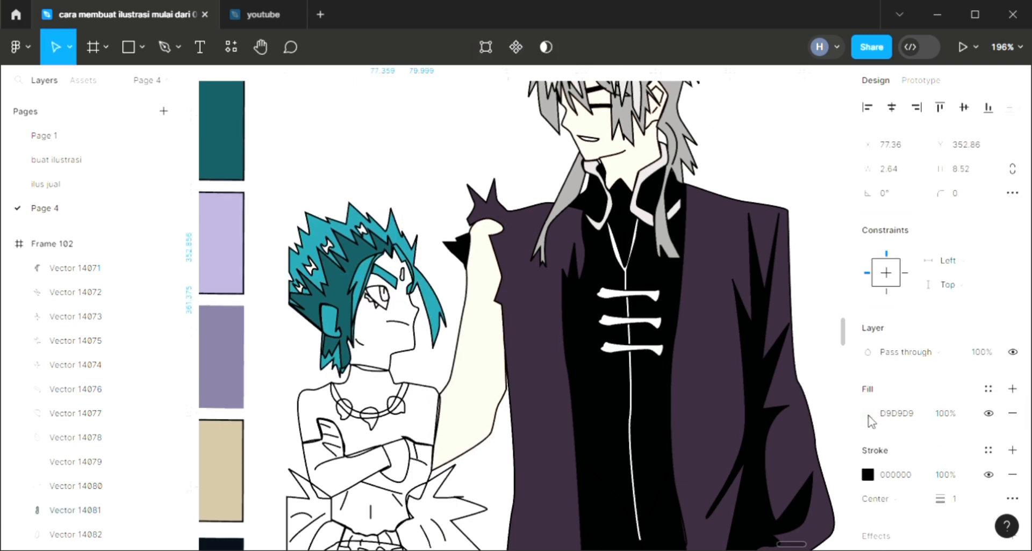
pyautogui.click(867, 413)
pyautogui.click(736, 360)
pyautogui.click(821, 186)
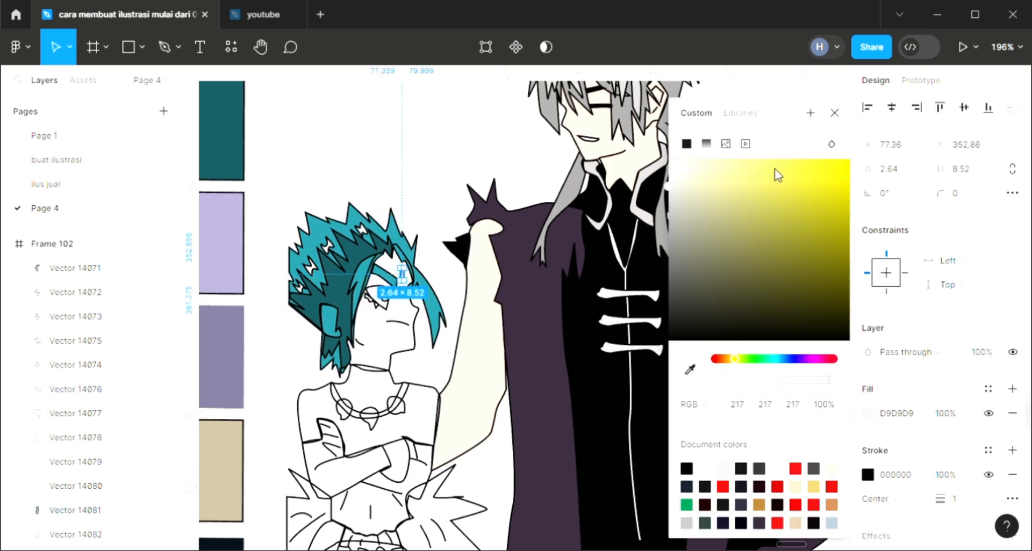
pyautogui.click(834, 113)
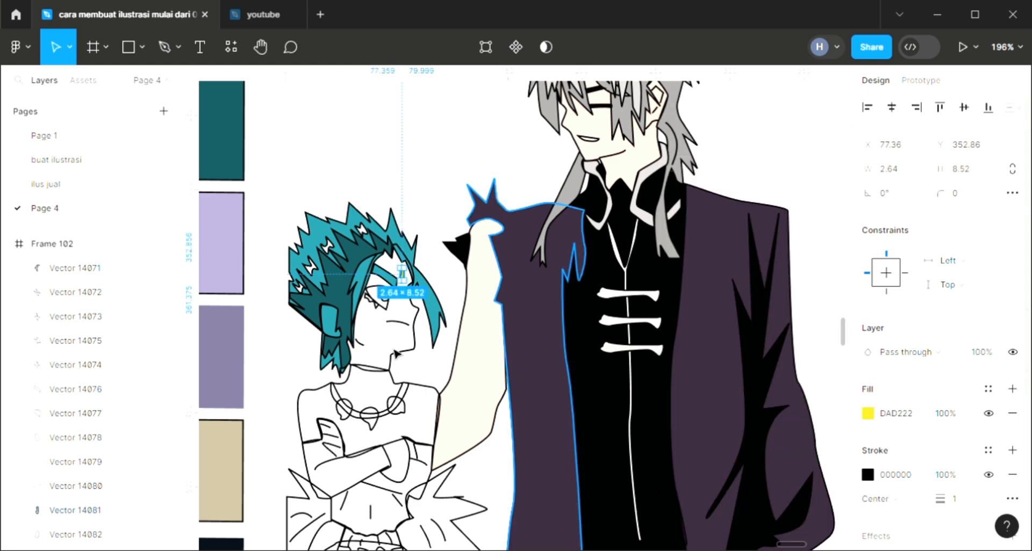
pyautogui.press('Escape')
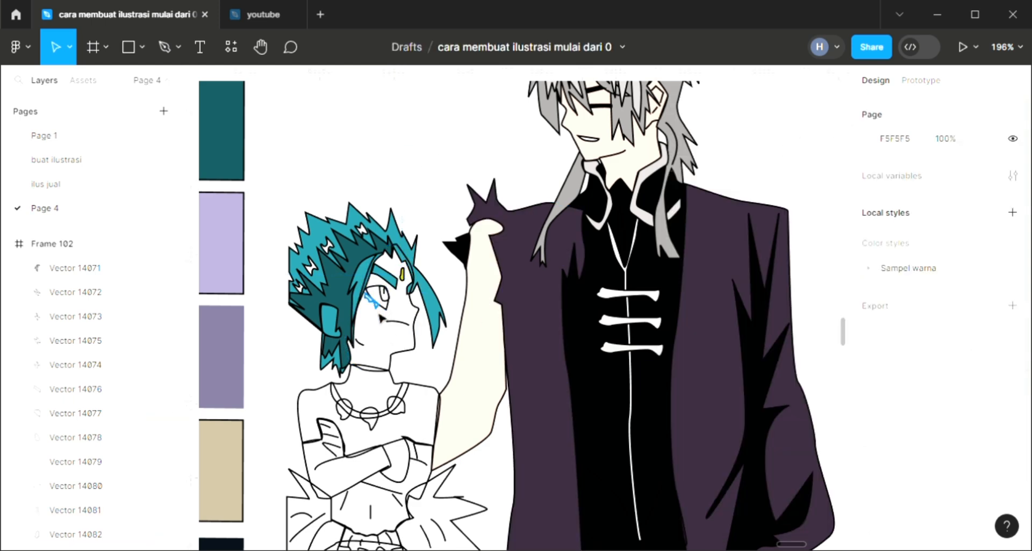
# Fill the jagged eyelash shape beside the smaller figure's eye with black 010101 sampled from the man's shirt
pyautogui.click(378, 315)
pyautogui.click(1012, 389)
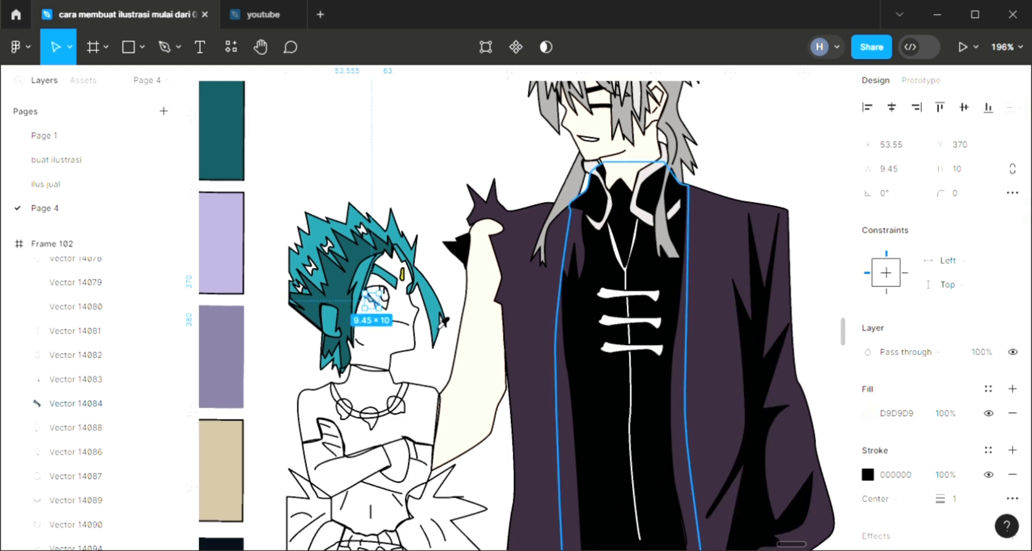
pyautogui.press('i')
pyautogui.click(561, 383)
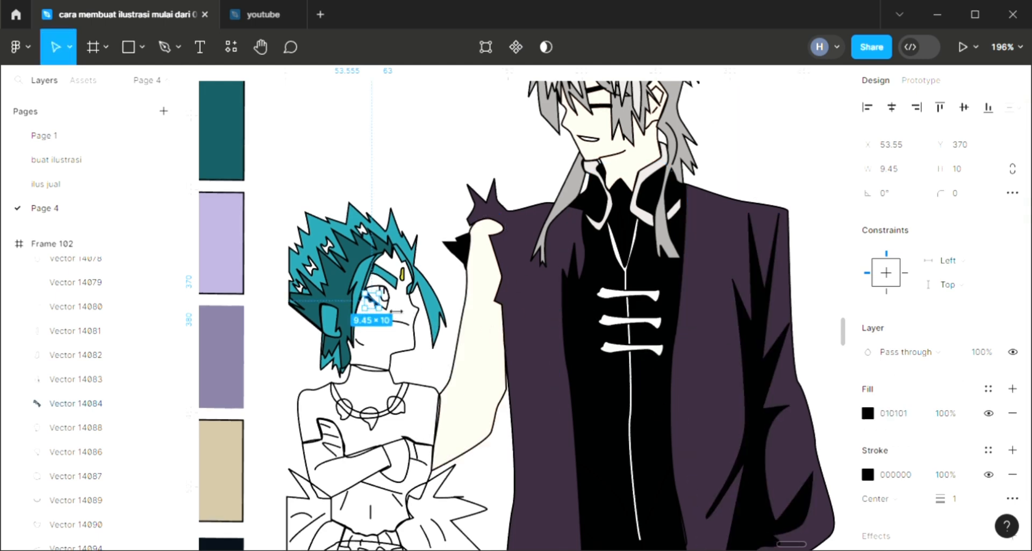
pyautogui.click(450, 184)
# Add a fill to the iris of the smaller figure's eye and colour it with the lighter teal sampled from the hair
pyautogui.click(387, 302)
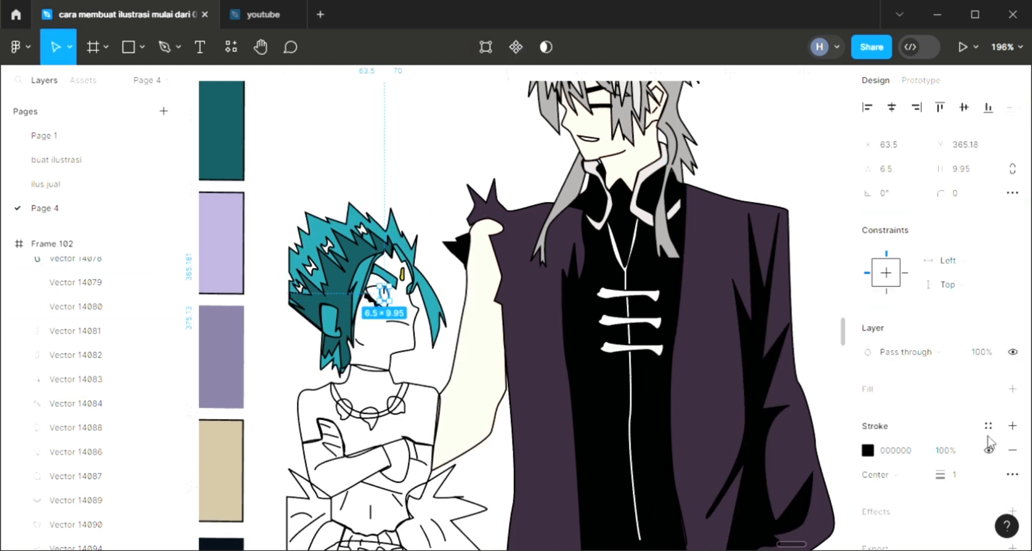
pyautogui.click(1013, 389)
pyautogui.press('i')
pyautogui.click(609, 380)
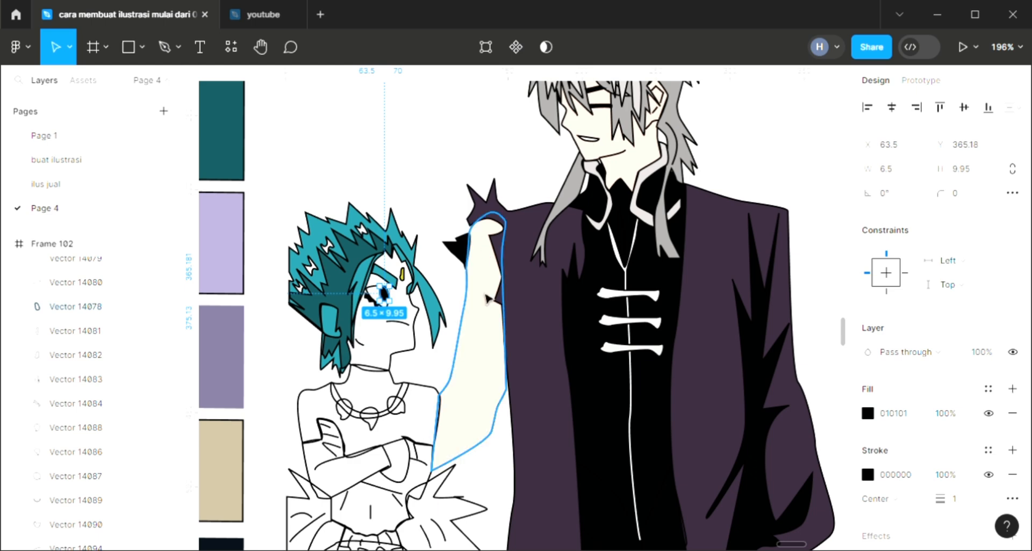
pyautogui.press('i')
pyautogui.click(432, 302)
pyautogui.click(429, 101)
# Add a fill to the smaller figure's face and sample the cream skin colour from the man's neck
pyautogui.click(416, 359)
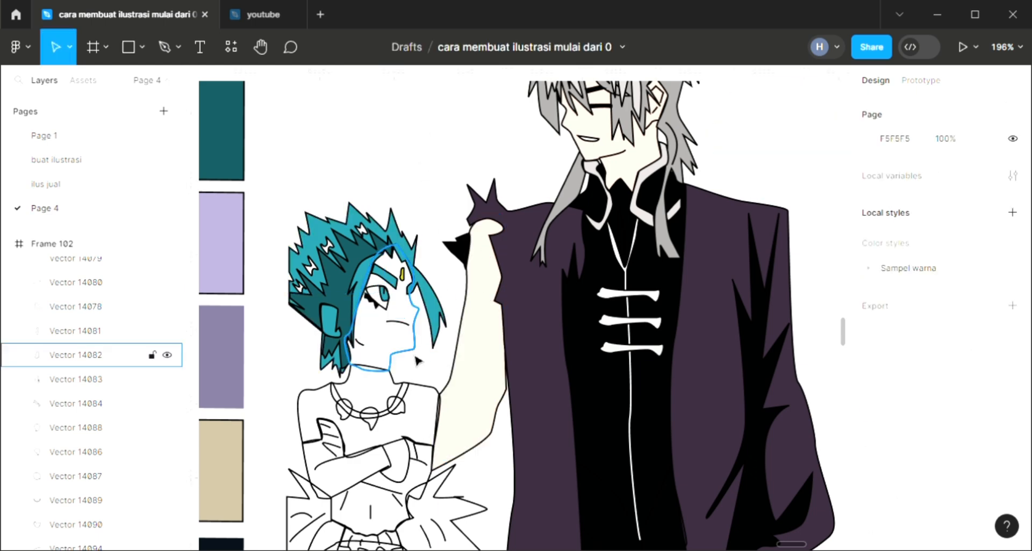
pyautogui.click(1013, 390)
pyautogui.press('i')
pyautogui.click(633, 169)
pyautogui.click(402, 108)
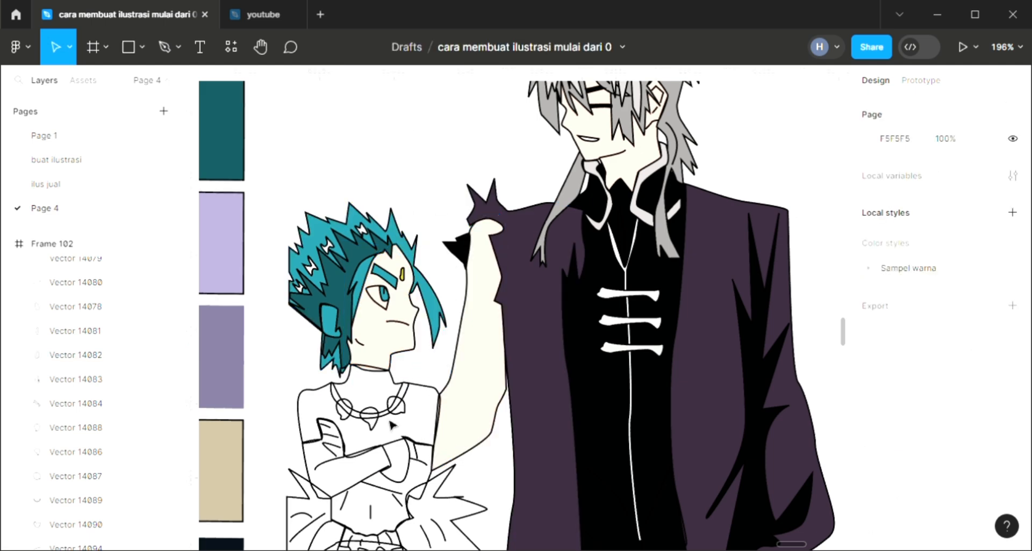
# Add a fill to the necklace band and sample black 010101 from the man's shirt for it
pyautogui.click(408, 401)
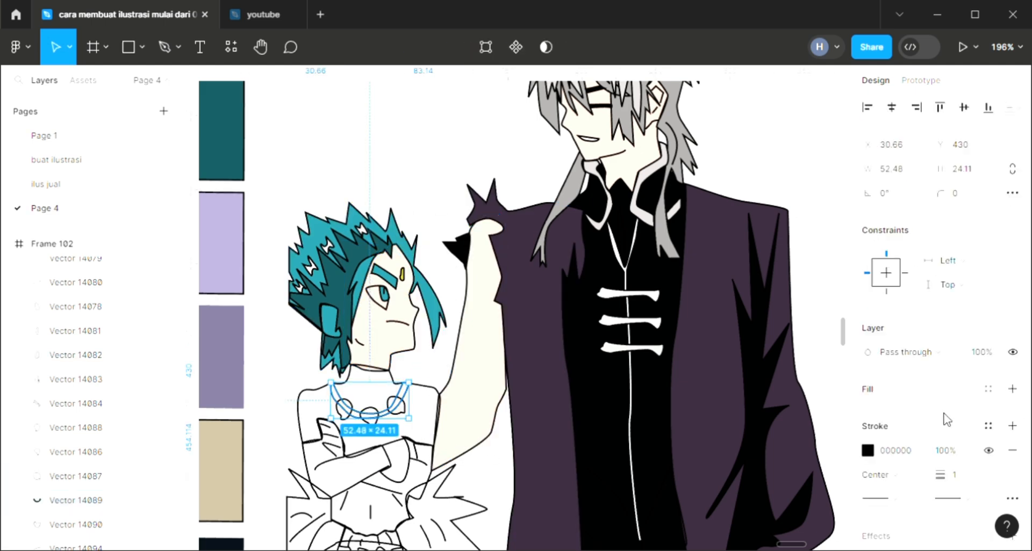
pyautogui.click(1013, 390)
pyautogui.press('i')
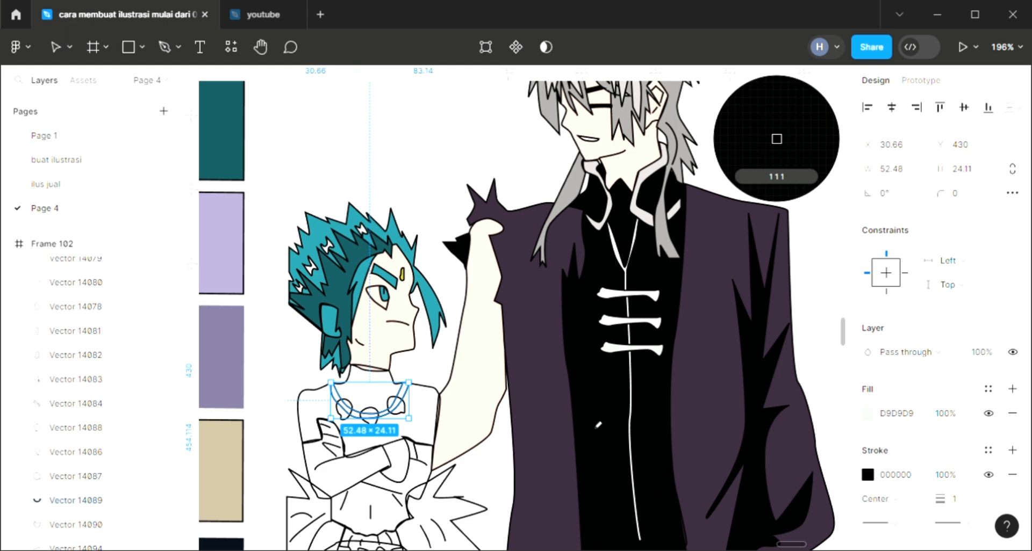
pyautogui.click(599, 420)
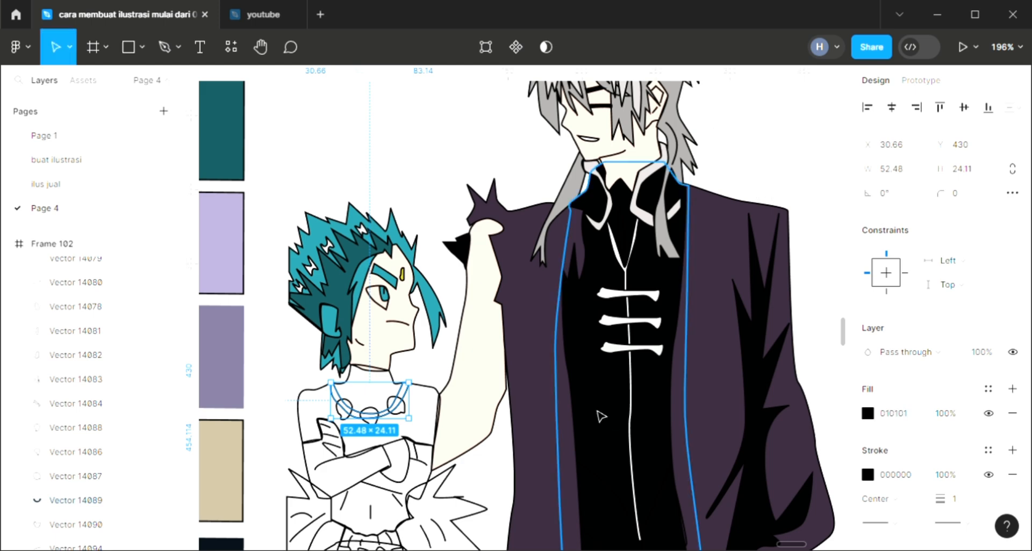
# Edit the necklace band's vector points and close the gap at its open upper end so the black fill applies
pyautogui.doubleClick(412, 402)
pyautogui.scroll(10, 410, 398)
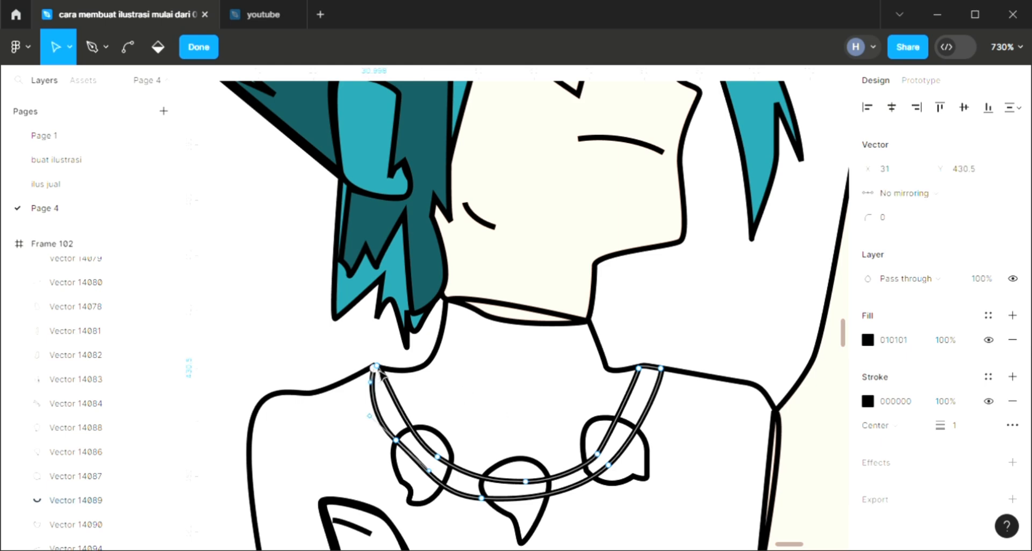
pyautogui.moveTo(374, 369); pyautogui.dragTo(377, 366)
pyautogui.scroll(-6, 378, 368)
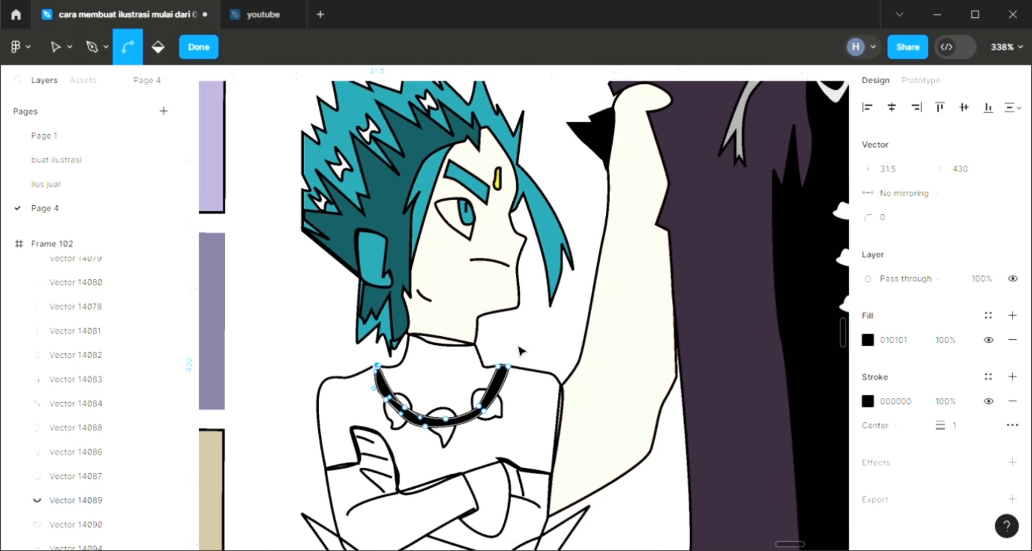
pyautogui.doubleClick(521, 346)
pyautogui.click(521, 350)
# Select the three necklace pendants together, add a fill and colour them with teal 2796A2 sampled from the hair
pyautogui.click(499, 422)
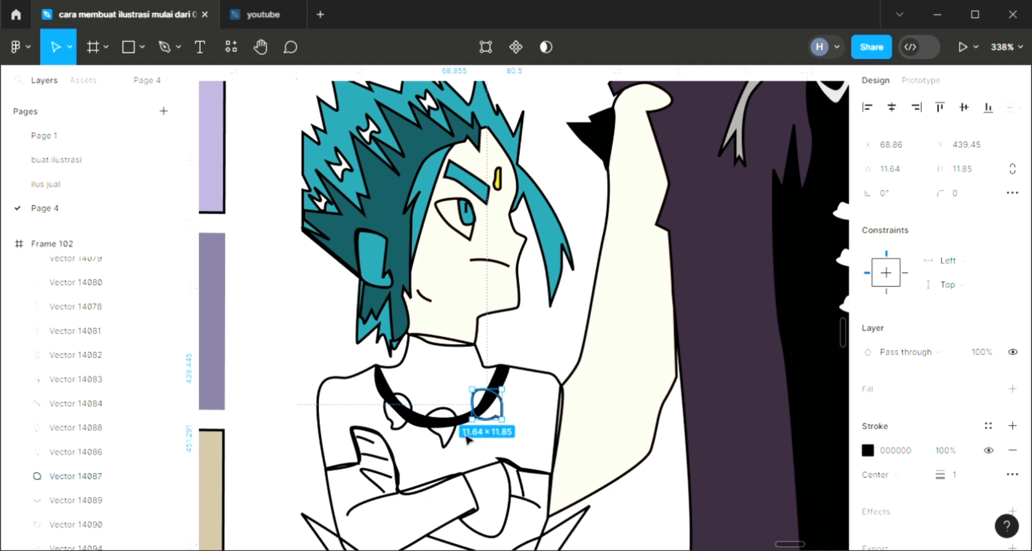
pyautogui.keyDown('shift'); pyautogui.click(442, 424); pyautogui.keyUp('shift')
pyautogui.keyDown('shift'); pyautogui.click(398, 410); pyautogui.keyUp('shift')
pyautogui.rightClick(396, 420)
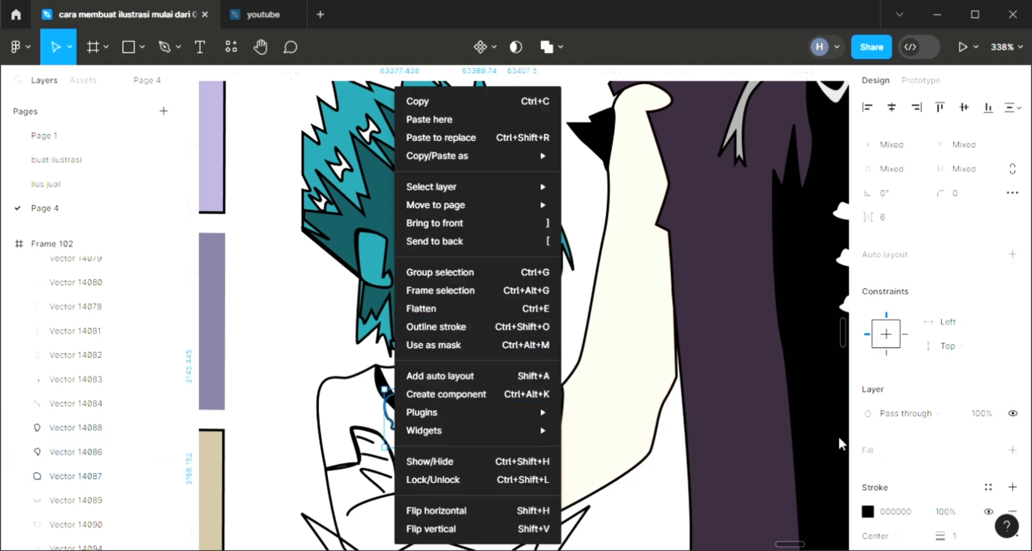
pyautogui.click(1014, 452)
pyautogui.click(1013, 450)
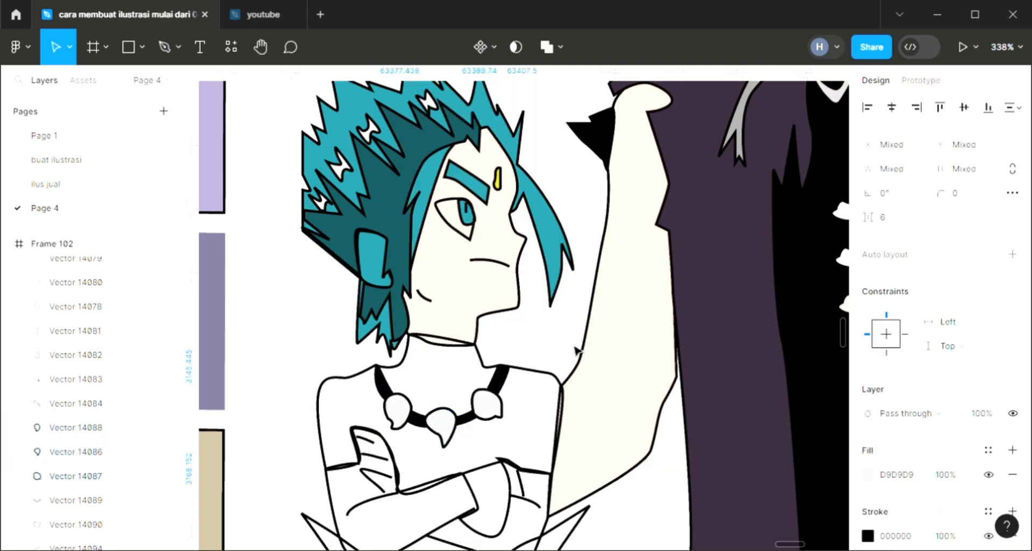
pyautogui.click(427, 188)
# Fill the smaller figure's top with the dark purple sampled from the man's coat and send it behind the necklace and arms
pyautogui.scroll(-3, 481, 239)
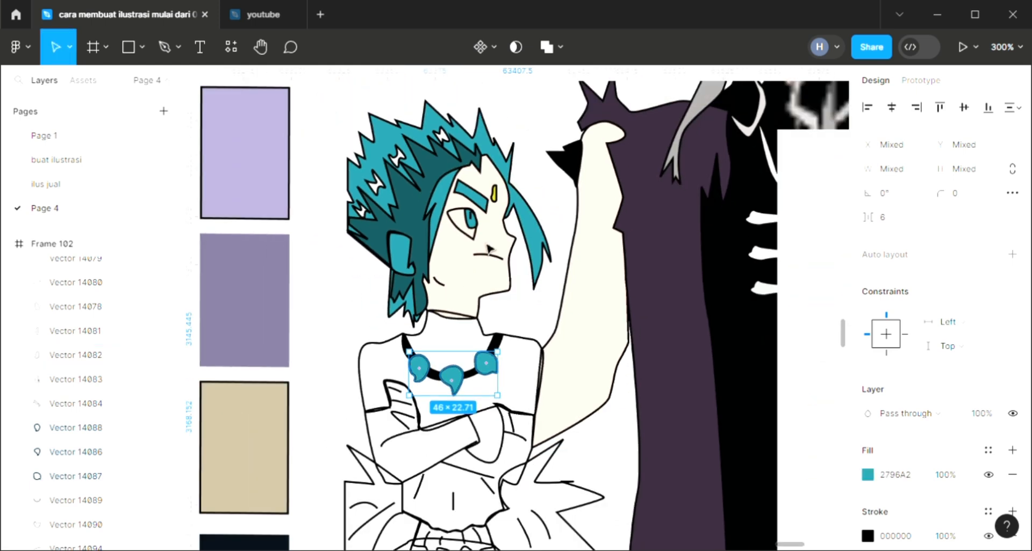
pyautogui.click(534, 378)
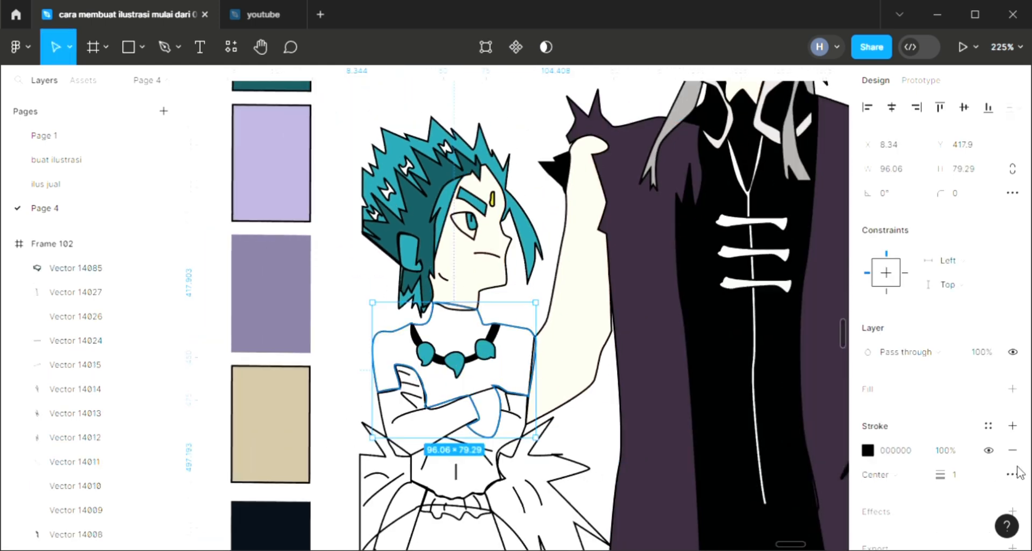
pyautogui.click(1013, 390)
pyautogui.scroll(1, 499, 418)
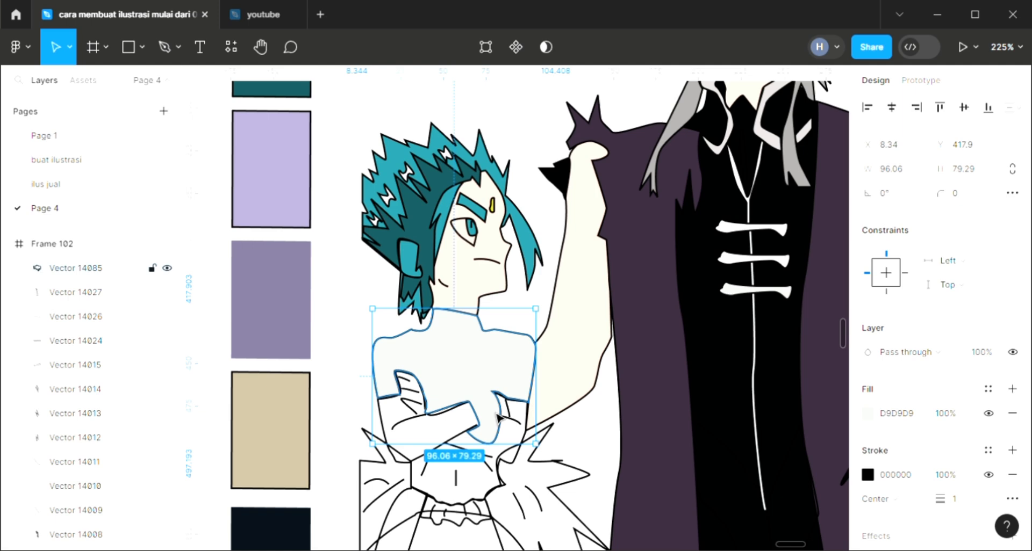
pyautogui.press('[')
pyautogui.press('i')
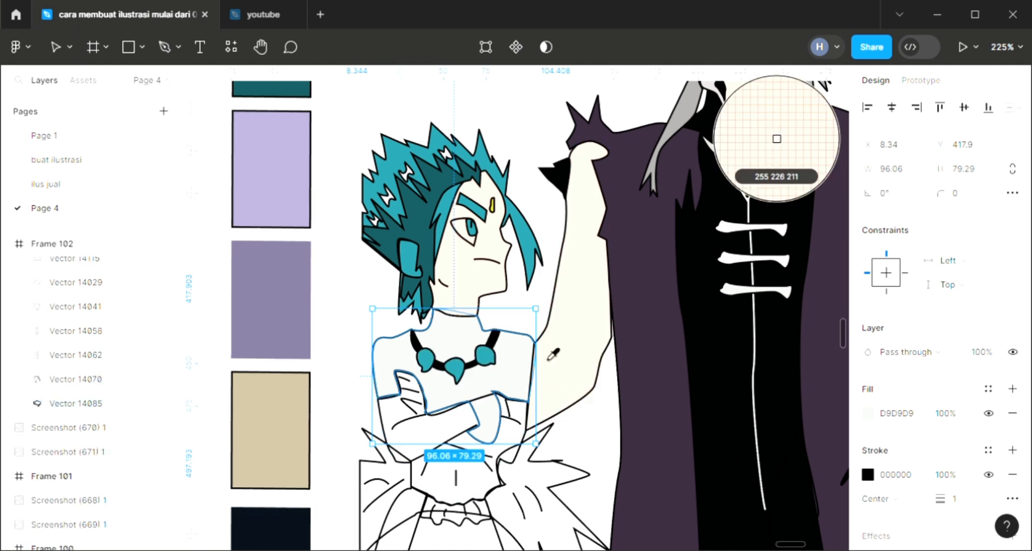
pyautogui.click(653, 293)
pyautogui.click(581, 421)
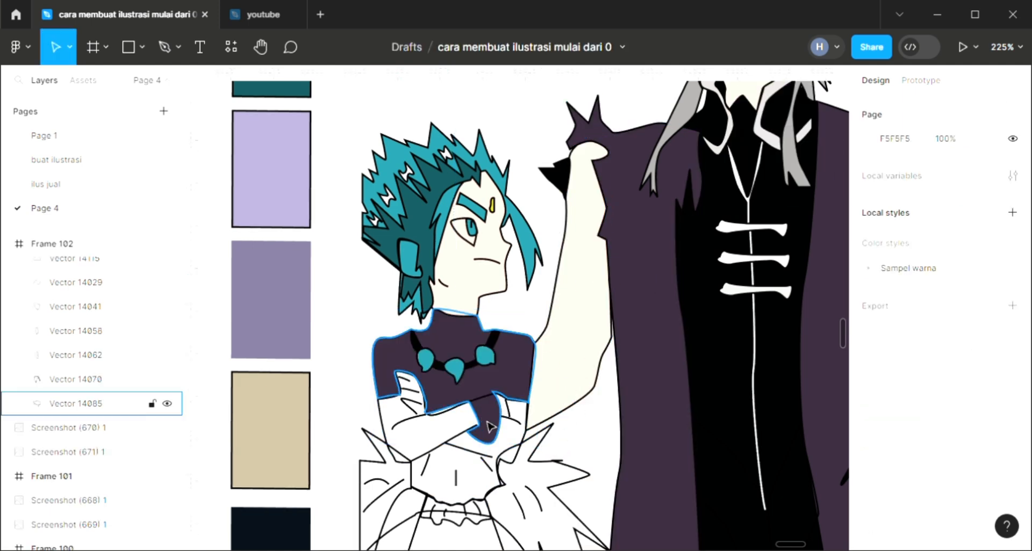
pyautogui.scroll(-5, 488, 424)
pyautogui.scroll(1, 502, 426)
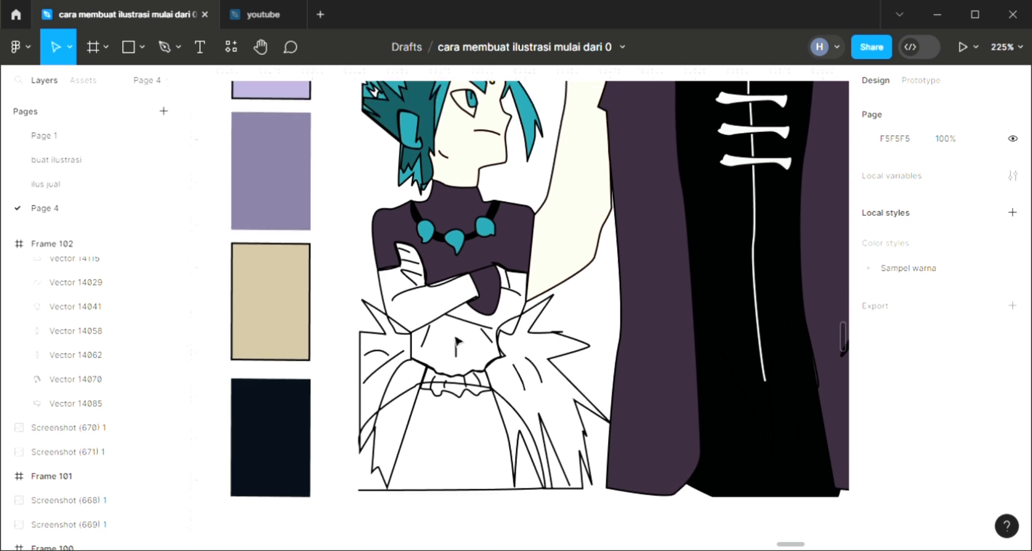
# Fill the smaller figure's bare torso and arms with skin tone FFE2D3 sampled from the raised arm, and send the shape behind the line details
pyautogui.click(415, 300)
pyautogui.click(1012, 389)
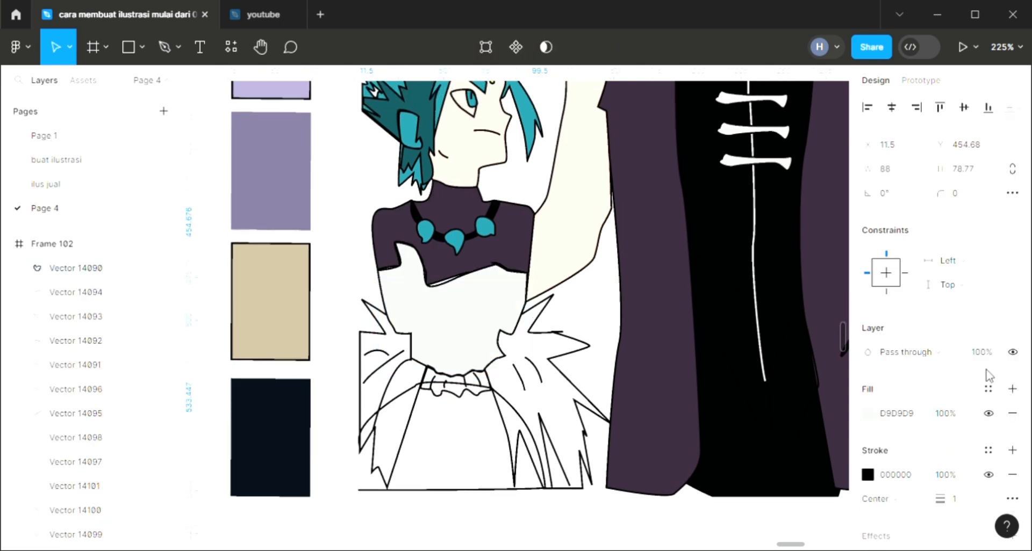
pyautogui.press('i')
pyautogui.click(557, 235)
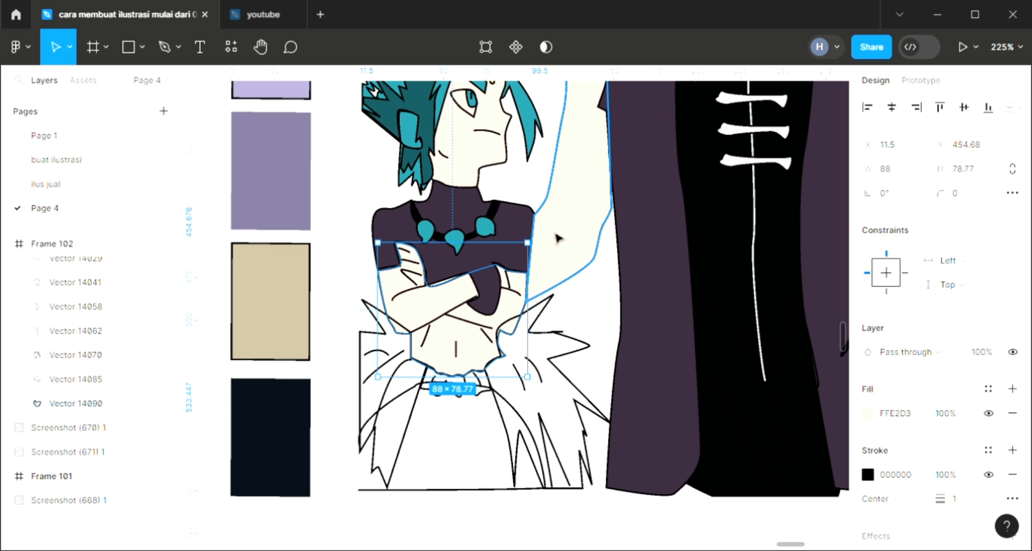
pyautogui.press('Escape')
# Add a fill to the spiky garment shape beside the smaller figure's hip nearest the man and colour it teal 2796A2 from the hair
pyautogui.click(578, 393)
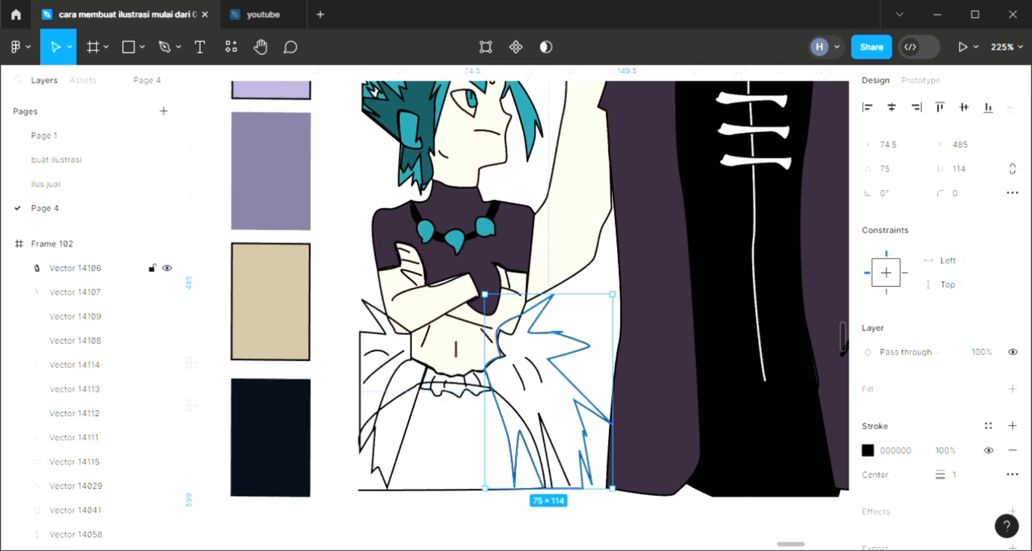
pyautogui.click(1014, 390)
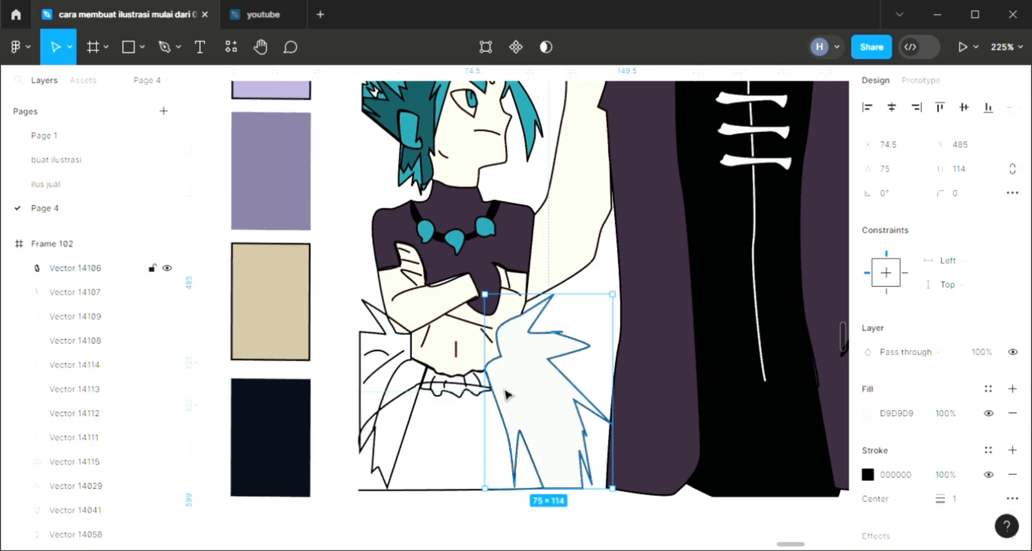
pyautogui.press('i')
pyautogui.scroll(3, 371, 172)
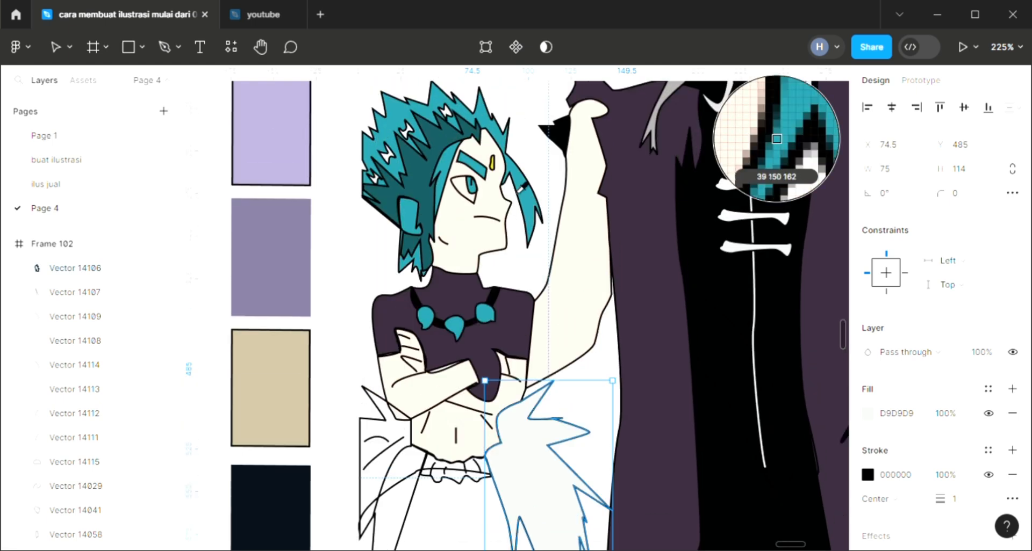
pyautogui.click(530, 194)
pyautogui.scroll(-5, 530, 194)
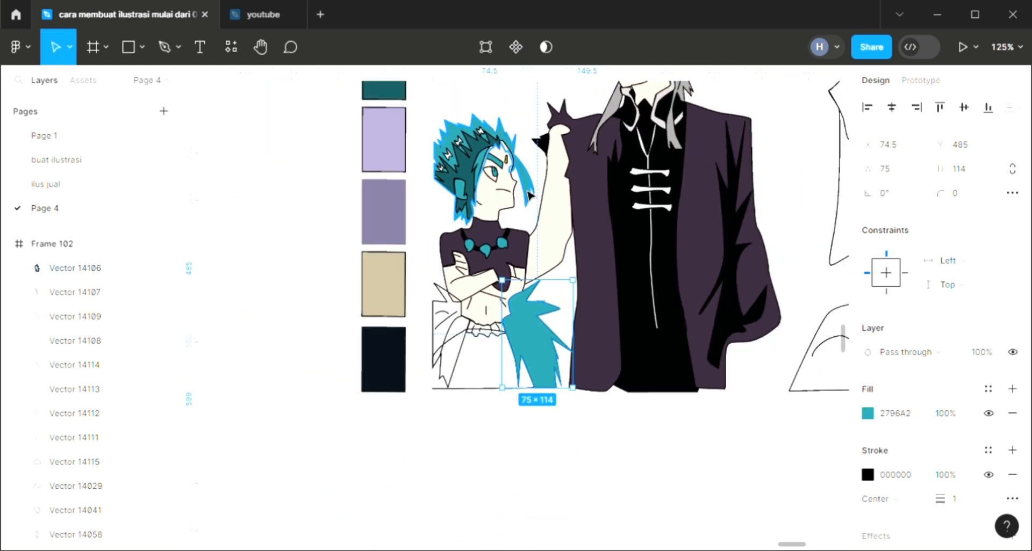
# Add a fill to the matching spiky garment shape on the smaller figure's other hip and sample teal 2796A2 for it
pyautogui.scroll(3, 508, 494)
pyautogui.click(442, 458)
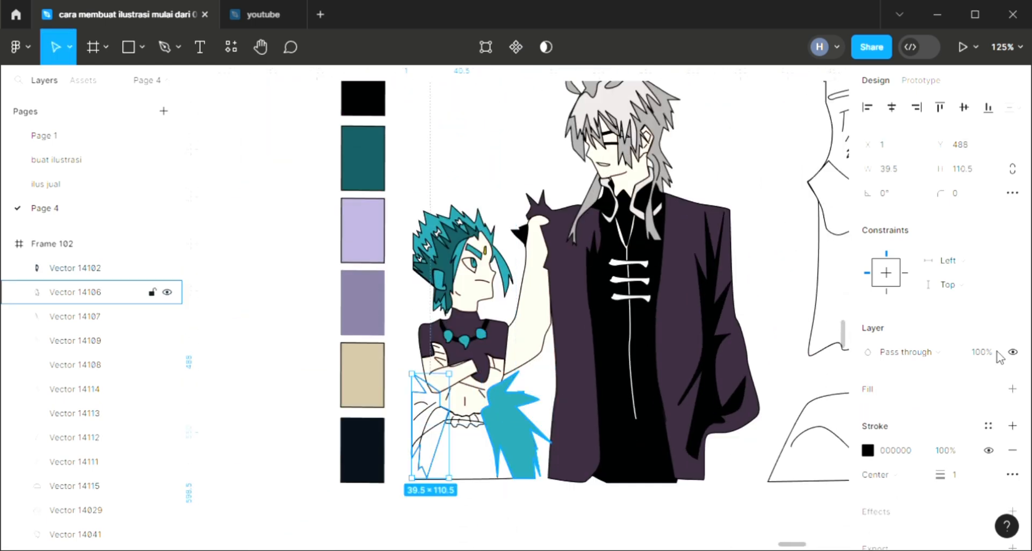
pyautogui.click(1013, 389)
pyautogui.press('i')
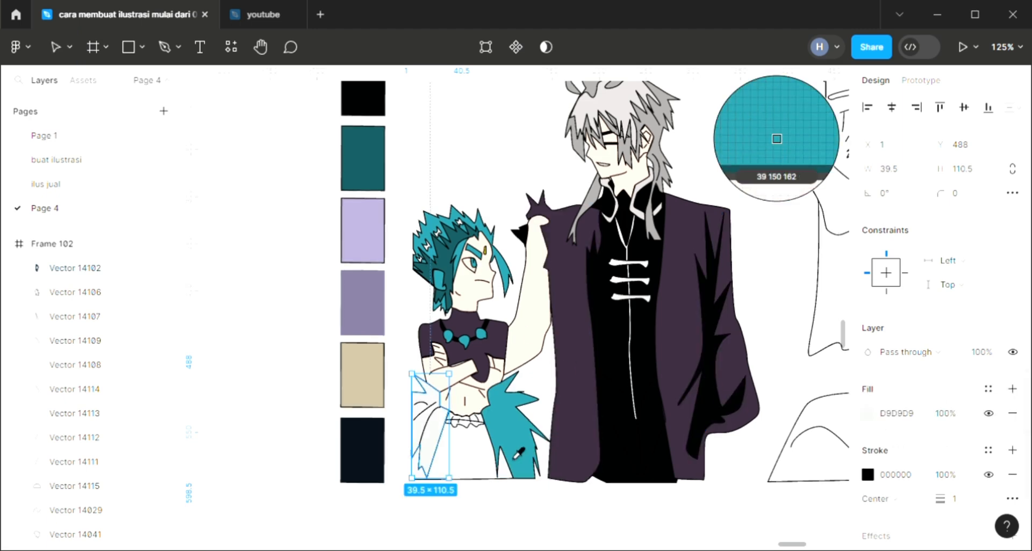
pyautogui.click(474, 468)
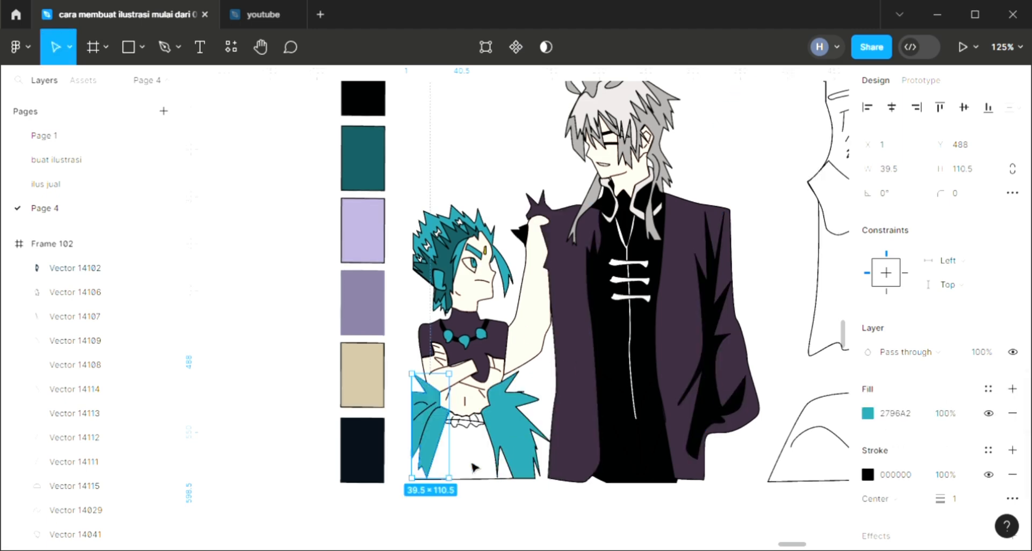
# Add a fill to the smaller figure's ruffled waistband and sample the dark yellow of the forehead mark for it
pyautogui.click(476, 429)
pyautogui.click(1013, 388)
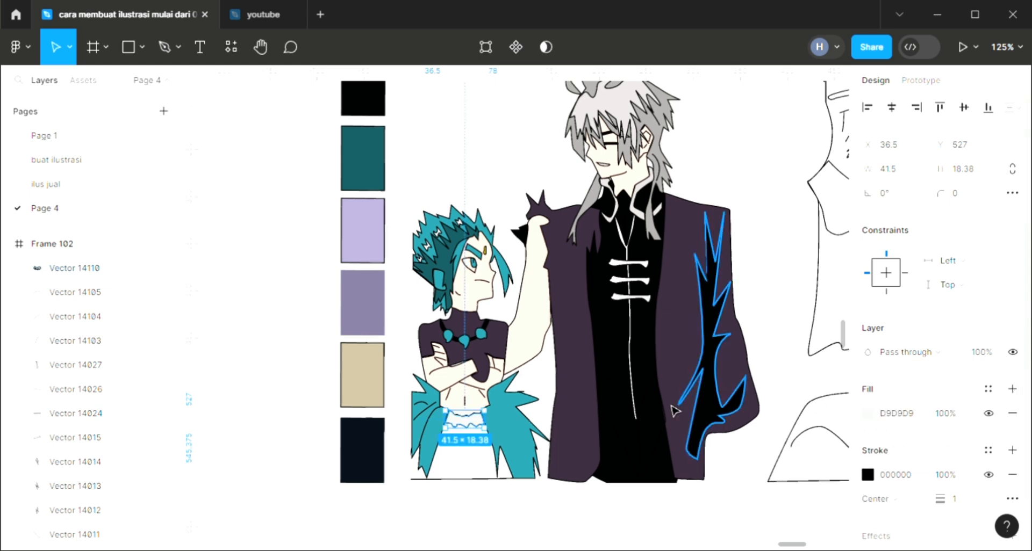
pyautogui.press('i')
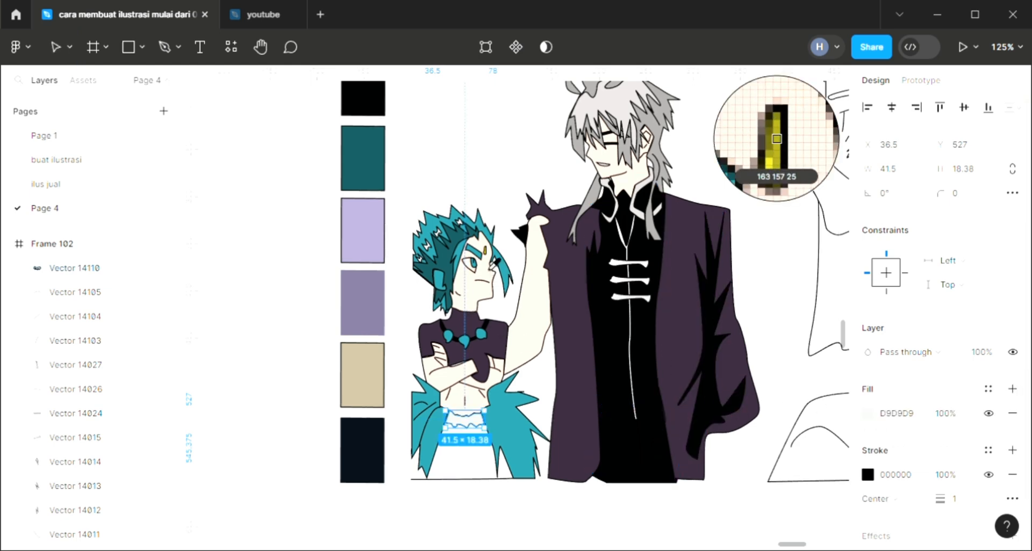
pyautogui.click(774, 139)
pyautogui.press('Escape')
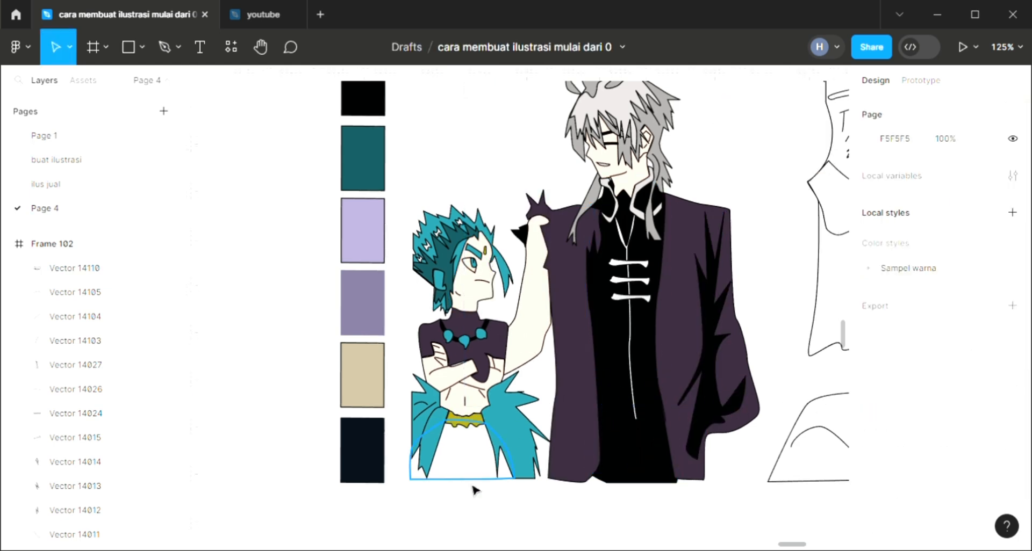
# Add a fill to the smaller figure's lower garment below the waistband and sample teal 2796A2 for it
pyautogui.click(428, 476)
pyautogui.click(1012, 389)
pyautogui.press('i')
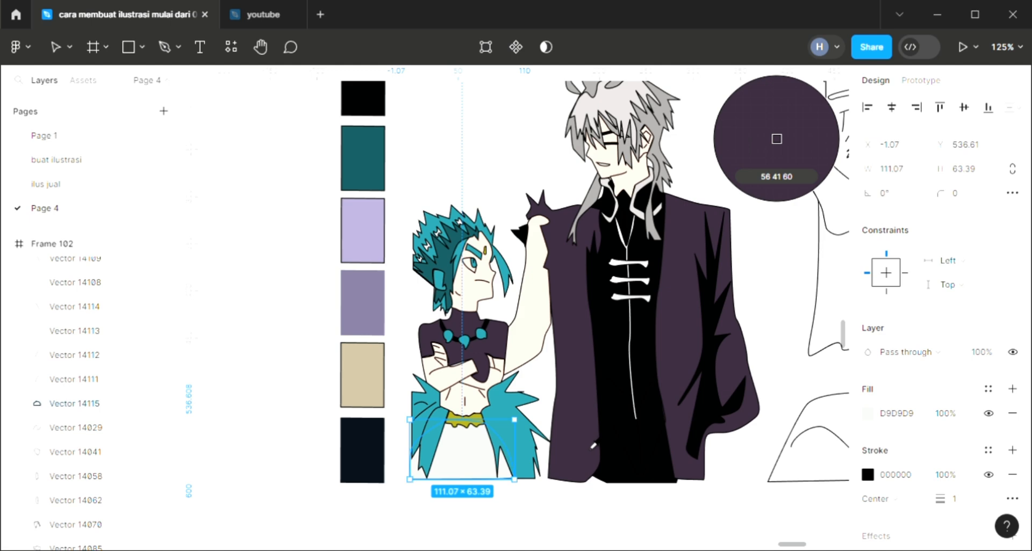
pyautogui.click(532, 425)
# Recolour both spiky garment shapes at the smaller figure's hips with dark purple 38293C sampled from the man's coat
pyautogui.click(535, 410)
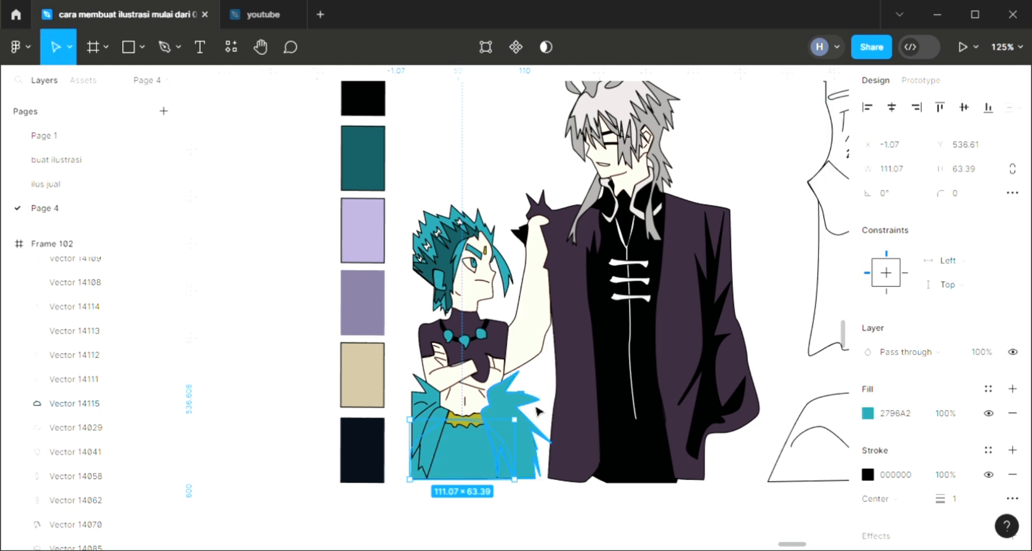
pyautogui.press('i')
pyautogui.click(777, 139)
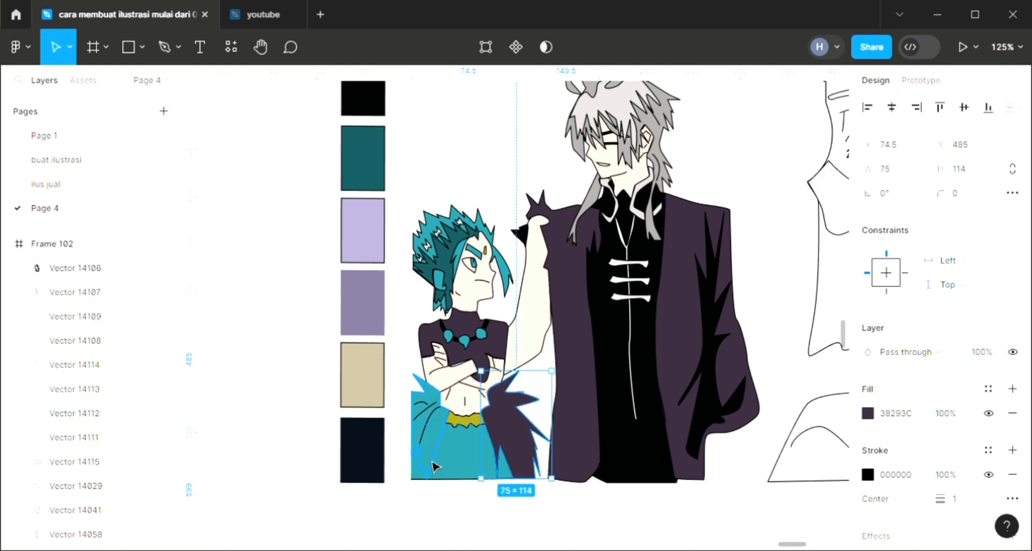
pyautogui.click(432, 462)
pyautogui.press('i')
pyautogui.click(776, 138)
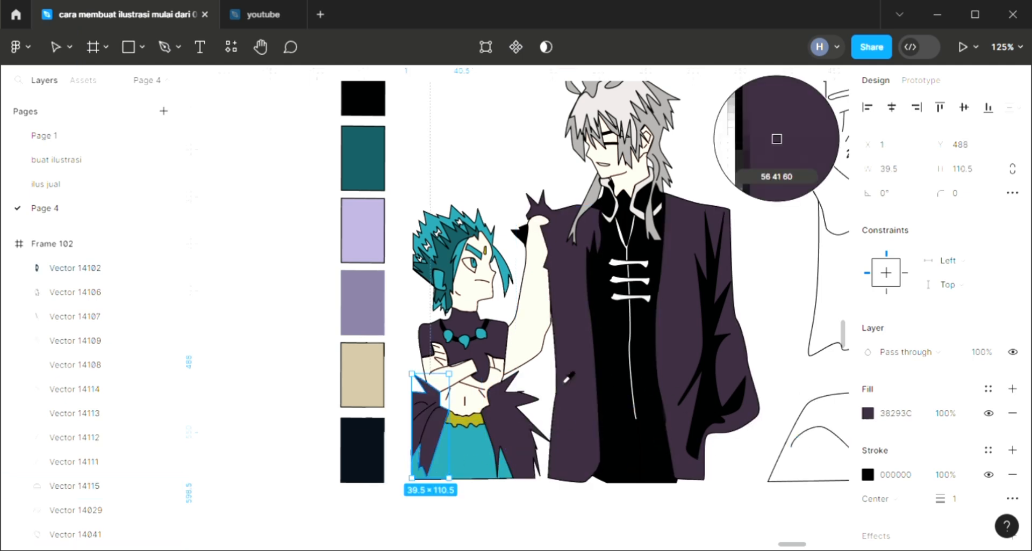
pyautogui.click(728, 160)
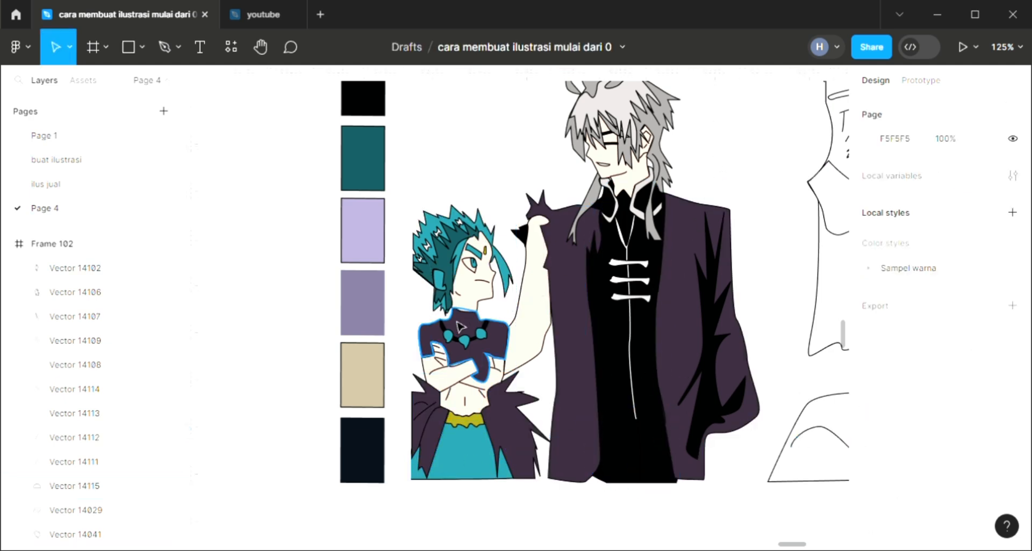
# Add a fill to the smaller figure's ear shape and colour it with skin tone FFE2D3 sampled from the face
pyautogui.scroll(10, 444, 303)
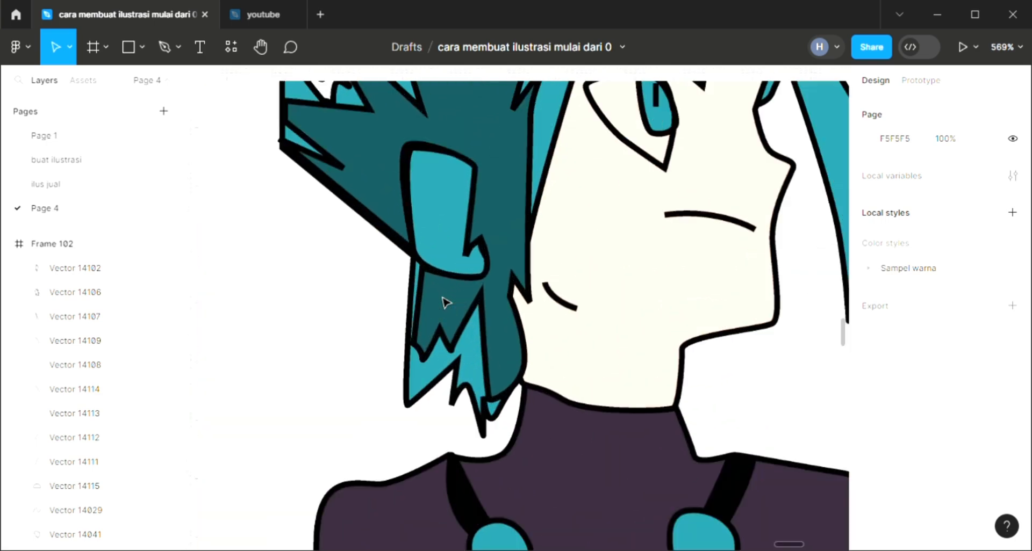
pyautogui.click(494, 257)
pyautogui.scroll(-10, 493, 257)
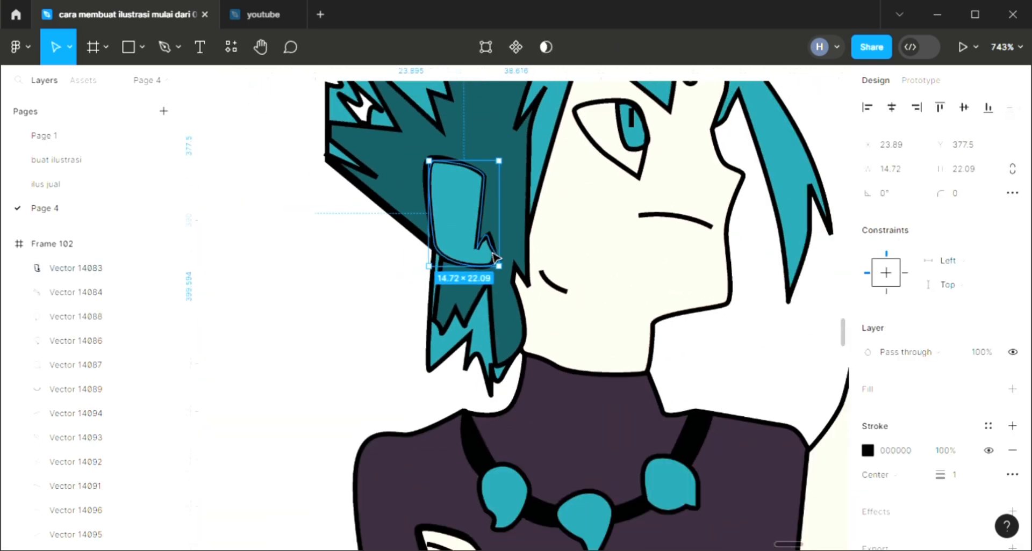
pyautogui.click(1012, 389)
pyautogui.hscroll(1, 623, 317)
pyautogui.press('i')
pyautogui.click(453, 257)
pyautogui.scroll(-3, 453, 256)
pyautogui.scroll(1, 453, 256)
pyautogui.hscroll(2, 453, 256)
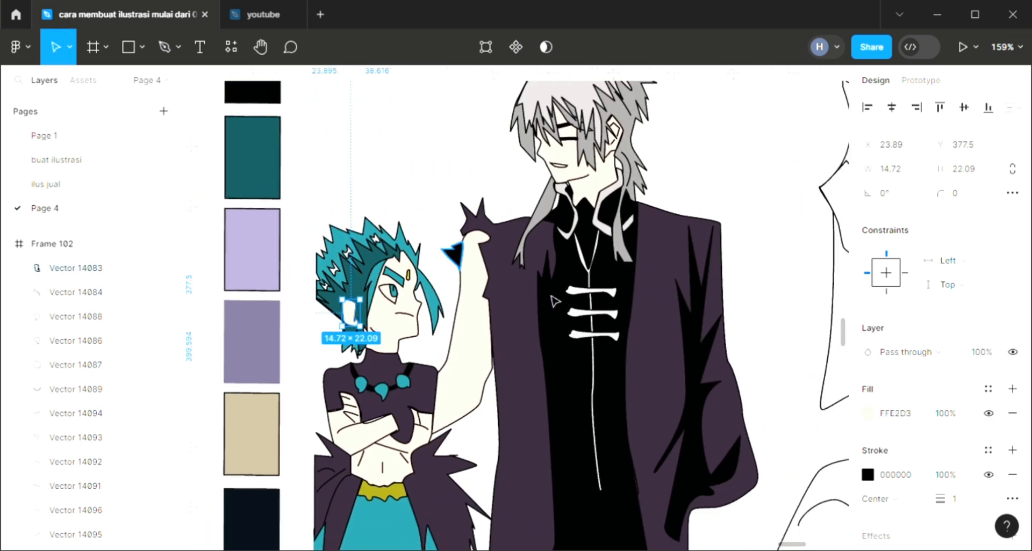
pyautogui.click(684, 148)
# Add a fill to the narrow hair strand at the outer edge near the top of the large profile figure's hair
pyautogui.scroll(-1, 669, 179)
pyautogui.scroll(2, 670, 180)
pyautogui.hscroll(2, 671, 180)
pyautogui.scroll(-1, 670, 181)
pyautogui.scroll(-1, 671, 180)
pyautogui.hscroll(-2, 671, 180)
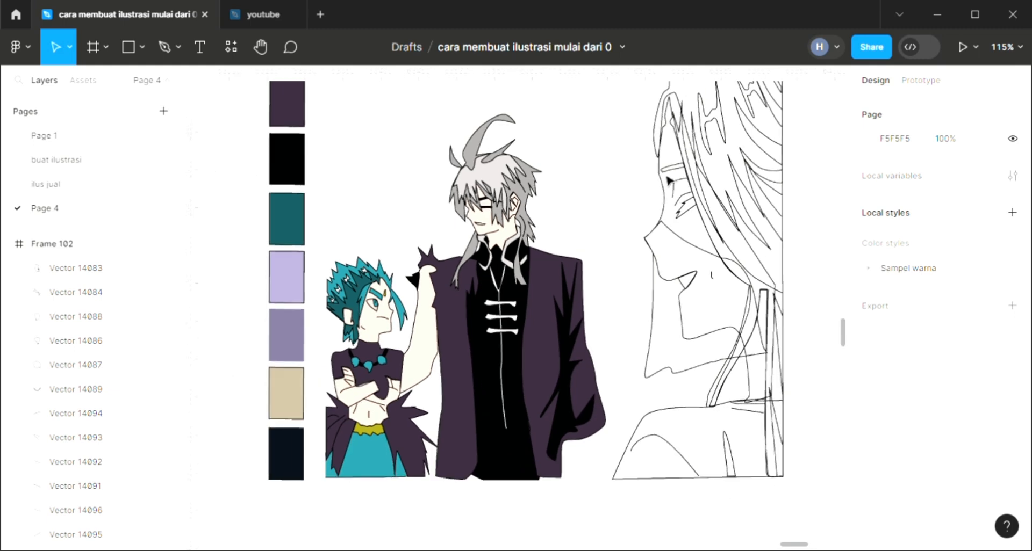
pyautogui.click(723, 137)
pyautogui.click(1020, 386)
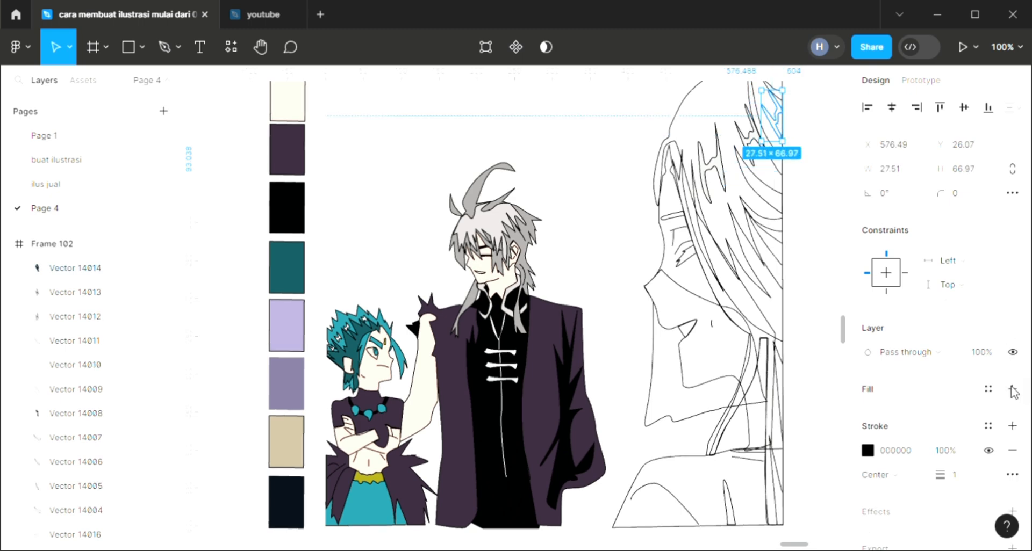
pyautogui.click(1011, 389)
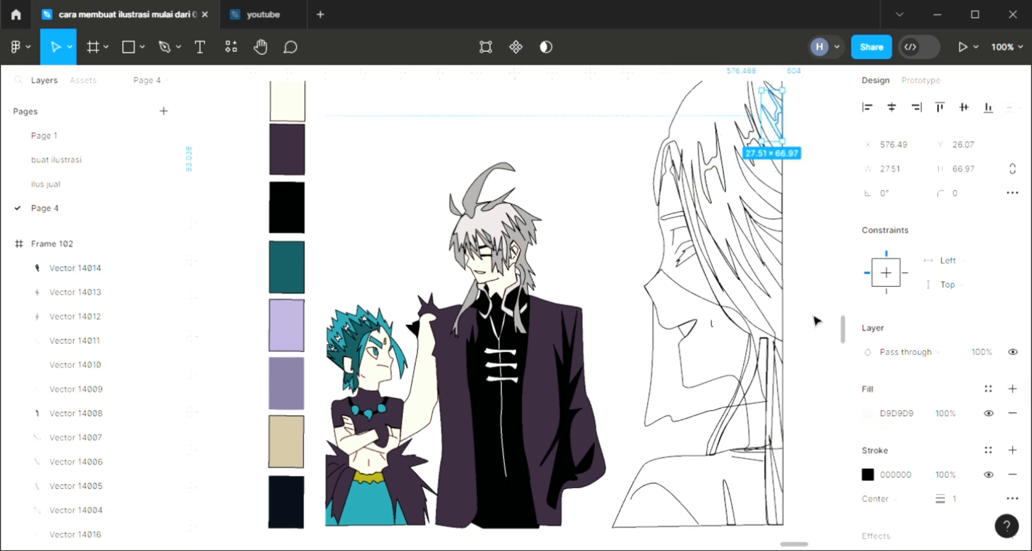
# Add a fill to the long hair strand shape framing the profile figure's face and sample grey from the standing man's hair
pyautogui.click(759, 287)
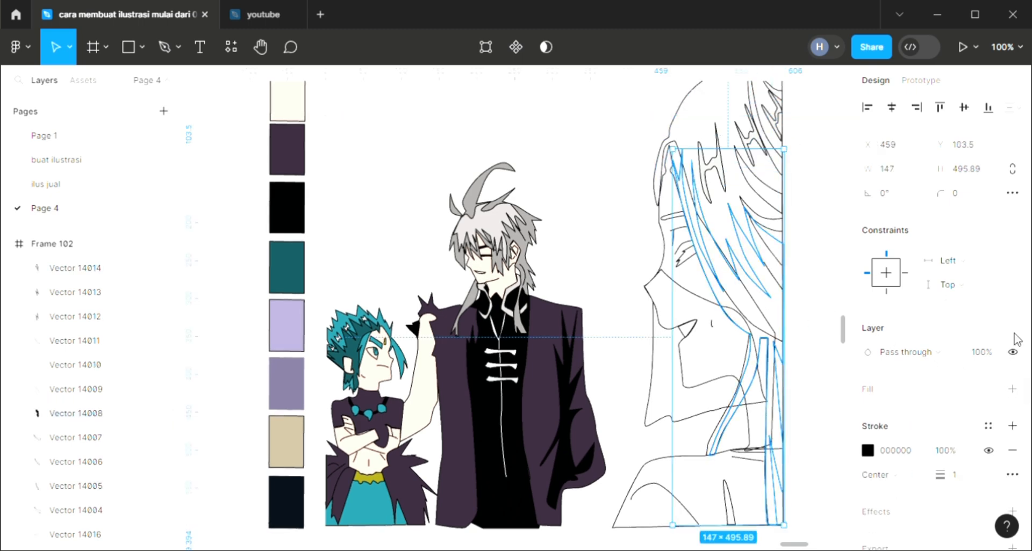
pyautogui.click(1012, 389)
pyautogui.press('i')
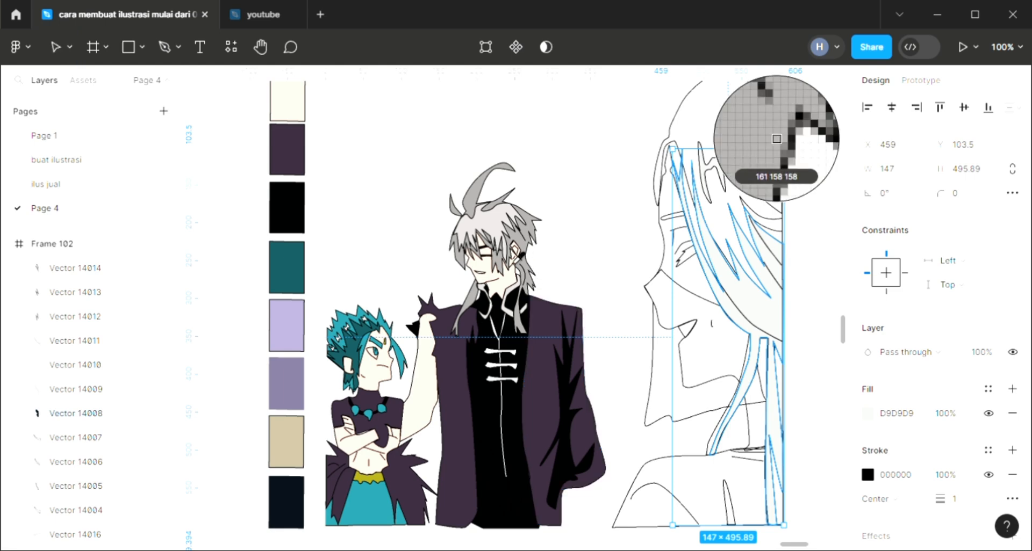
pyautogui.click(777, 138)
pyautogui.click(558, 196)
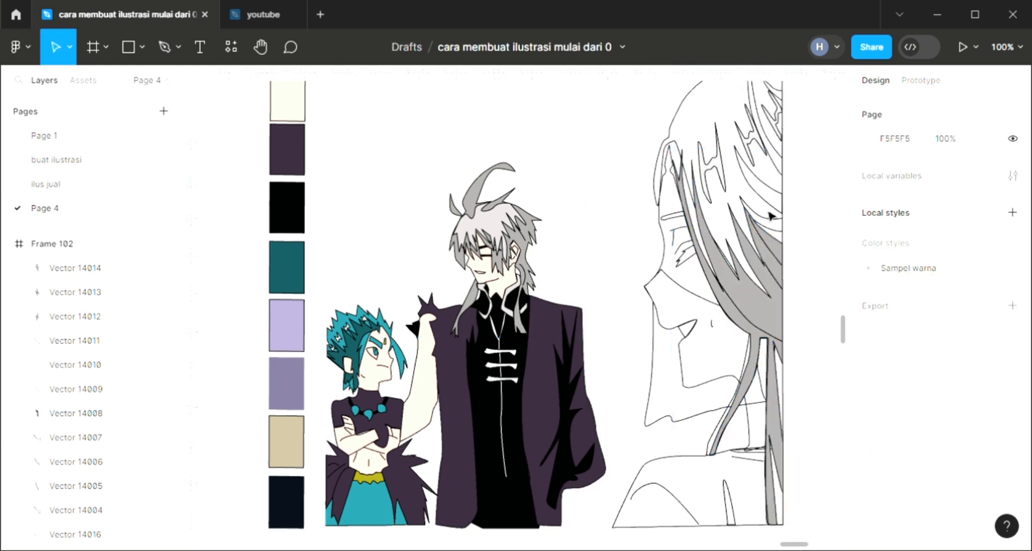
# Fill the two curved strands above the profile figure's long grey hair section with the same grey A19E9E
pyautogui.click(779, 215)
pyautogui.click(1011, 389)
pyautogui.press('i')
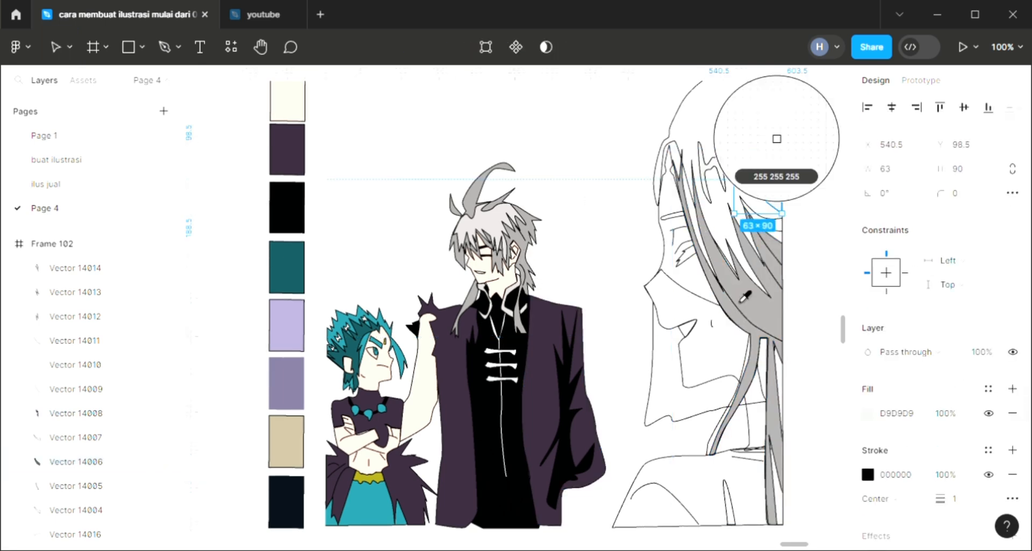
pyautogui.click(777, 138)
pyautogui.click(798, 245)
pyautogui.click(766, 228)
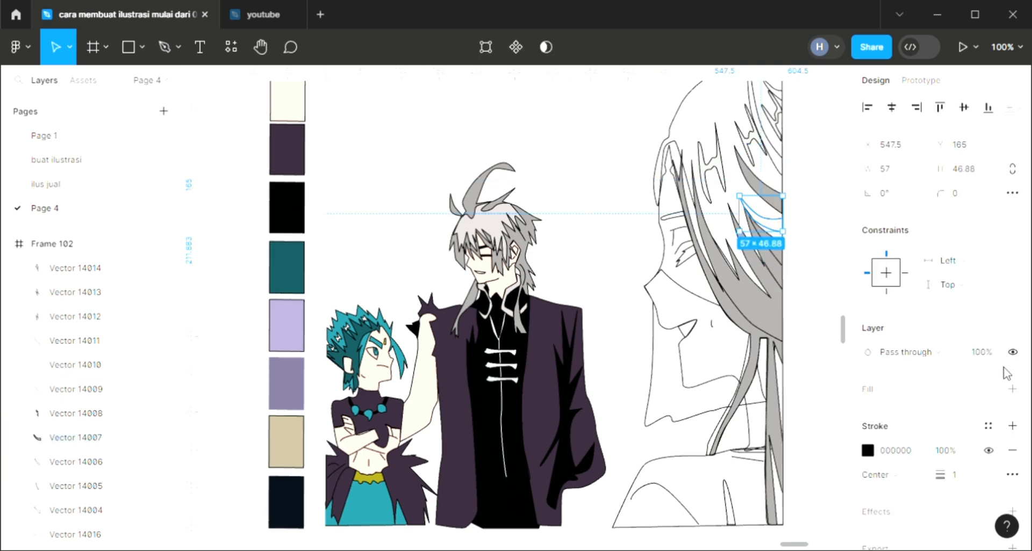
pyautogui.click(1012, 389)
pyautogui.press('i')
pyautogui.click(763, 118)
pyautogui.scroll(1, 804, 267)
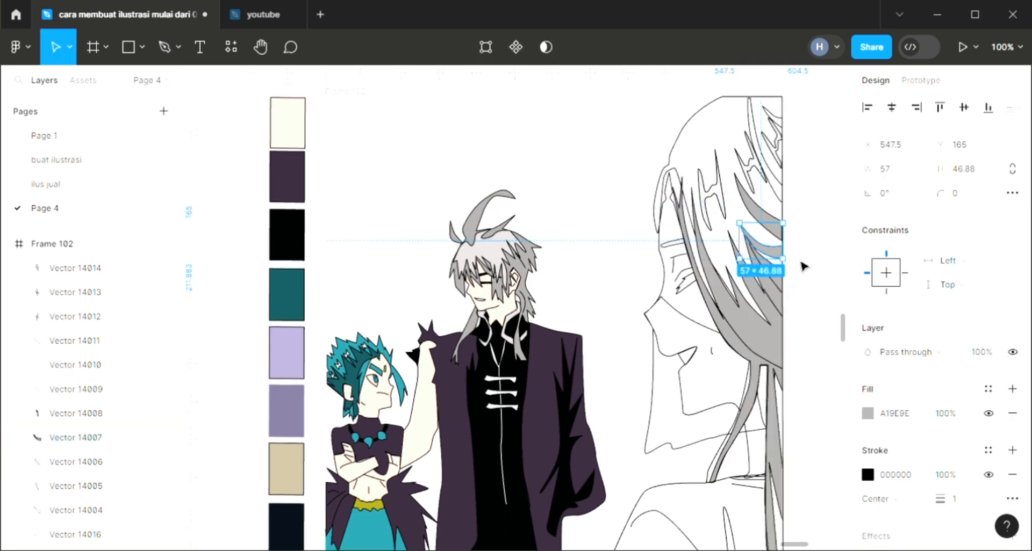
# Fill the long strand descending from the top of the profile figure's hair and the small strand beside it with the sampled grey
pyautogui.click(782, 187)
pyautogui.click(1012, 389)
pyautogui.press('i')
pyautogui.click(776, 138)
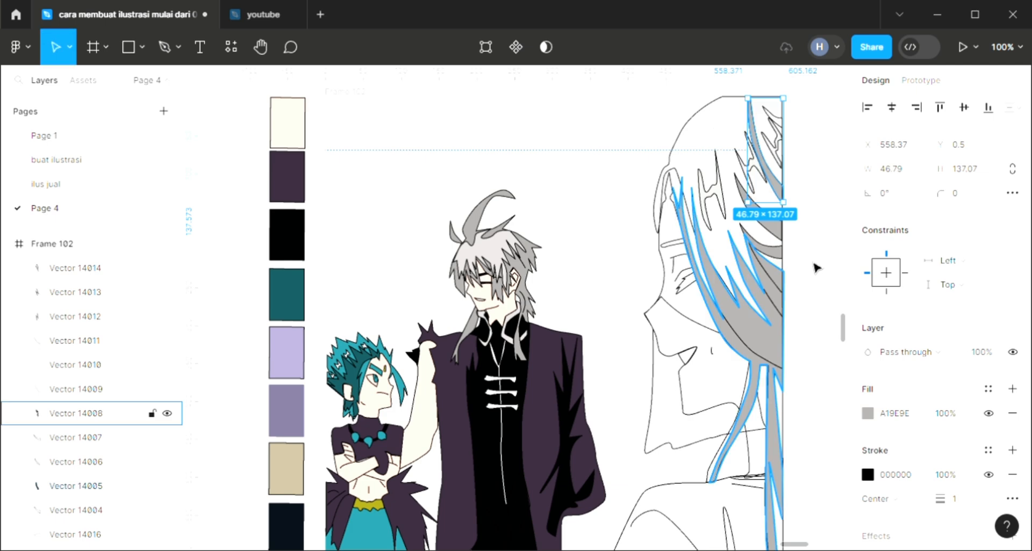
pyautogui.click(813, 265)
pyautogui.click(779, 125)
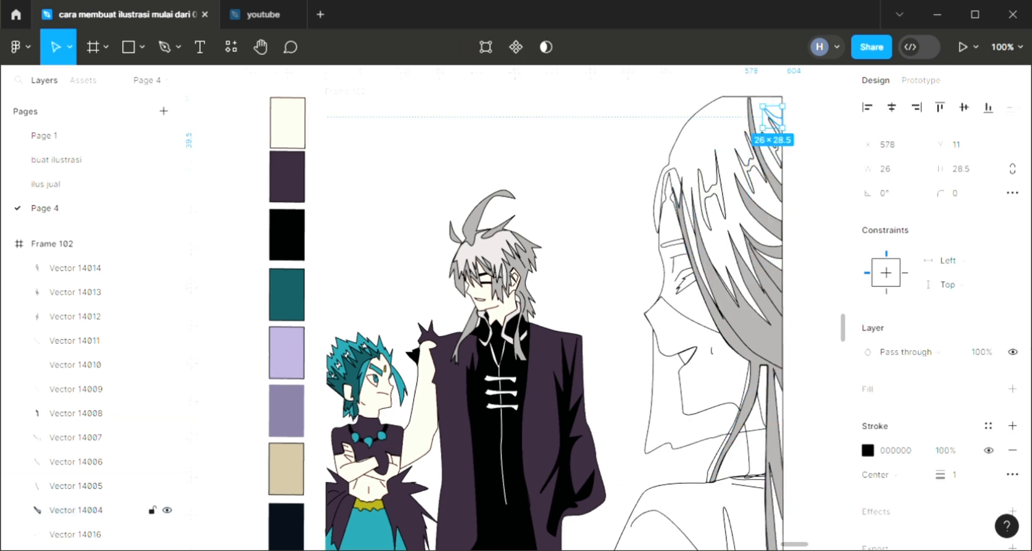
pyautogui.click(1013, 389)
pyautogui.press('i')
pyautogui.click(769, 138)
pyautogui.click(657, 170)
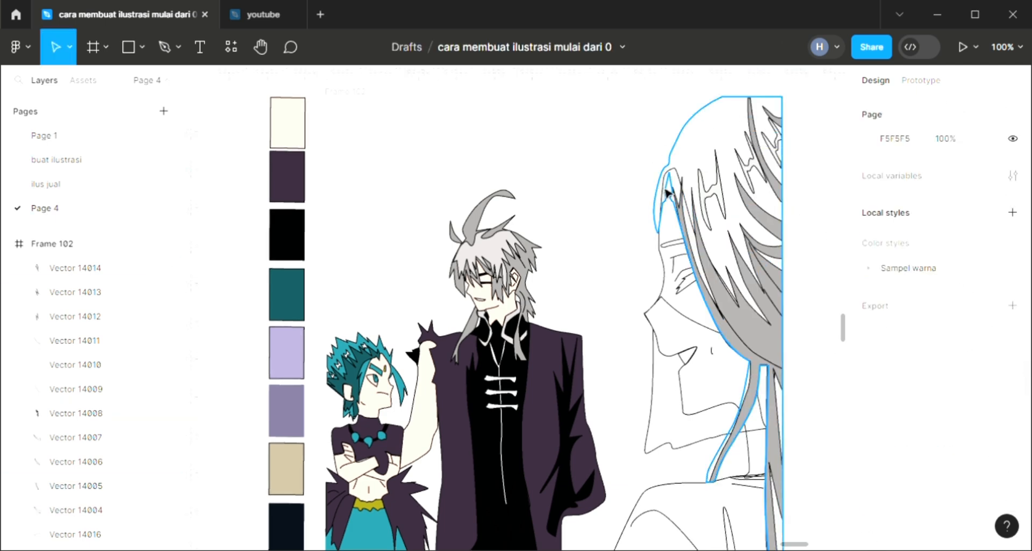
# Add a fill to the profile figure's main hair outline, send it to the back and colour it light grey CFCBCB sampled from the artwork
pyautogui.click(667, 190)
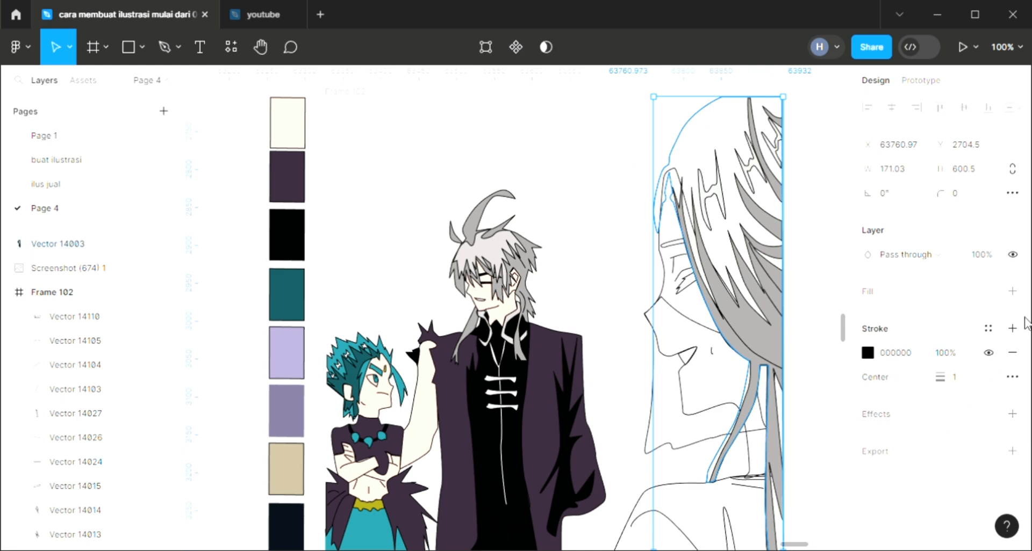
pyautogui.click(1013, 291)
pyautogui.press('[')
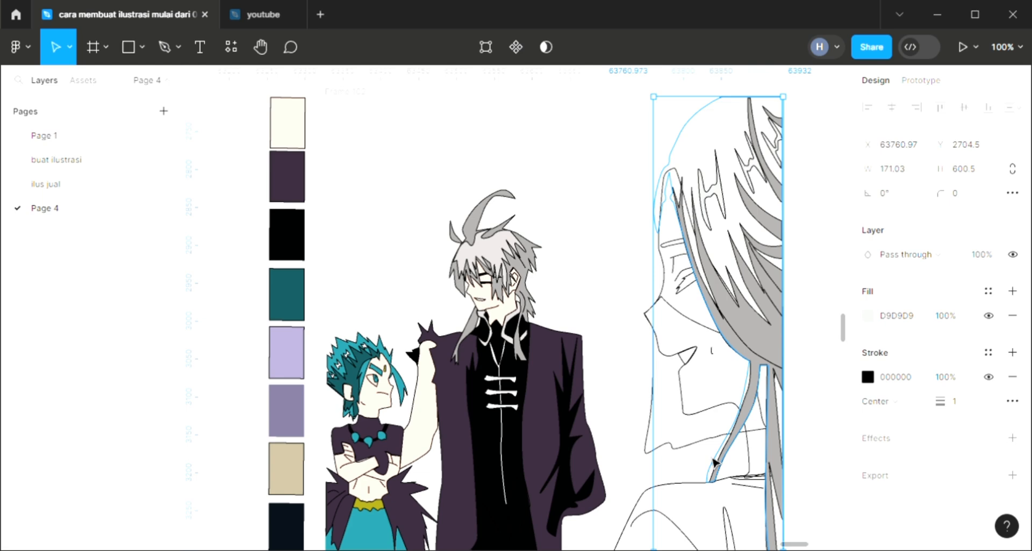
pyautogui.press('i')
pyautogui.click(777, 139)
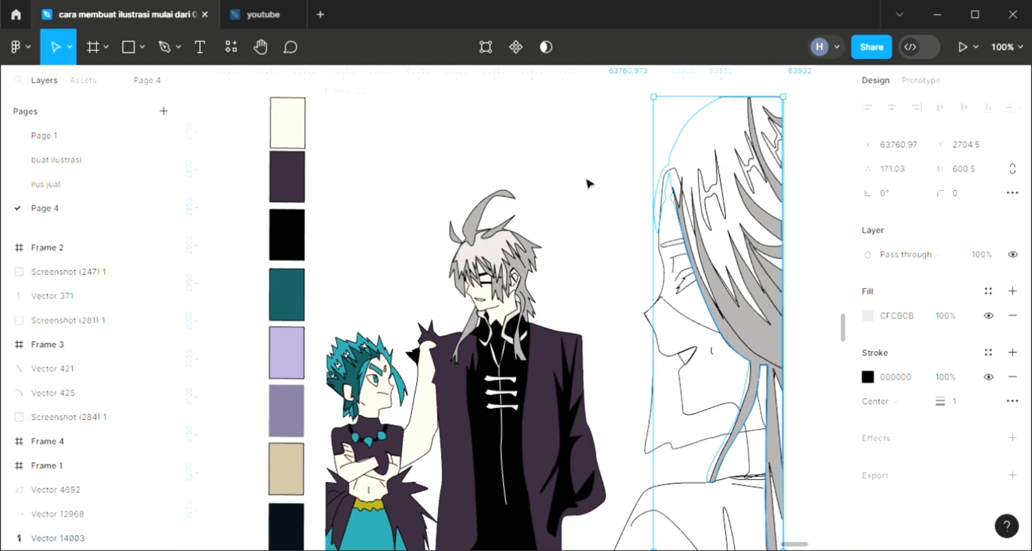
# Edit the main hair outline of the profile figure and nudge two anchor points beside the forehead slightly
pyautogui.doubleClick(689, 142)
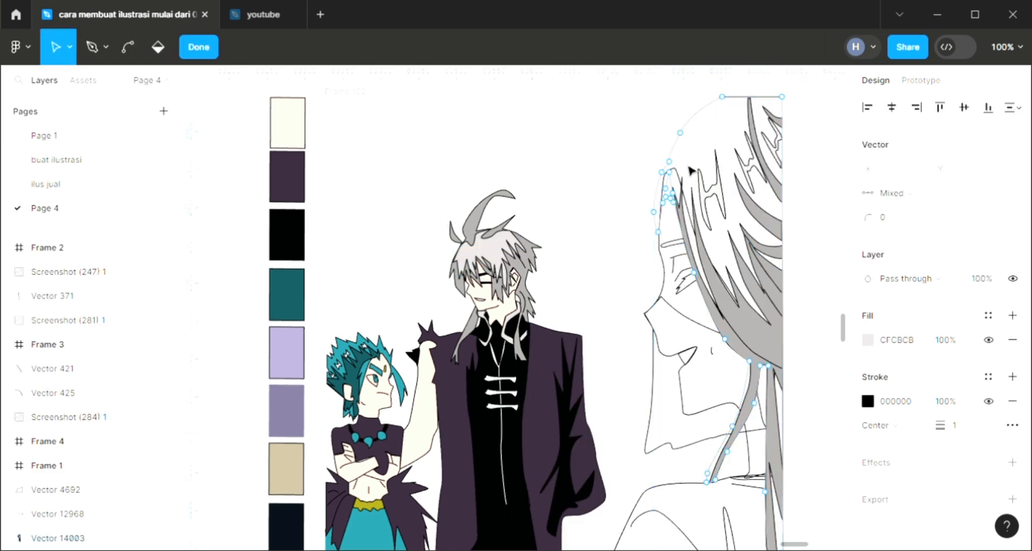
pyautogui.scroll(3, 640, 177)
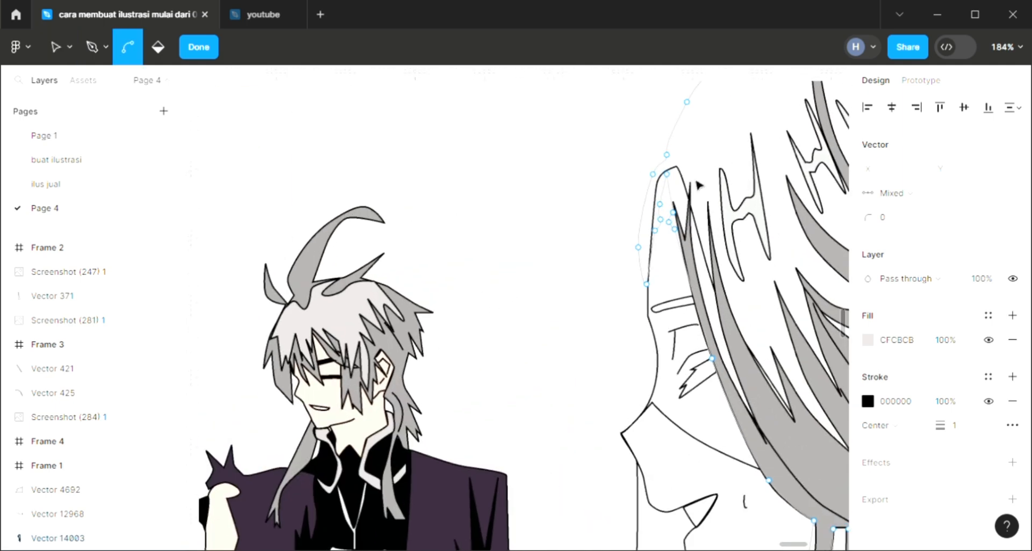
pyautogui.scroll(2, 667, 275)
pyautogui.scroll(2, 668, 276)
pyautogui.moveTo(638, 328)
pyautogui.mouseDown()
pyautogui.moveTo(625, 336)
pyautogui.moveTo(644, 333)
pyautogui.mouseUp()
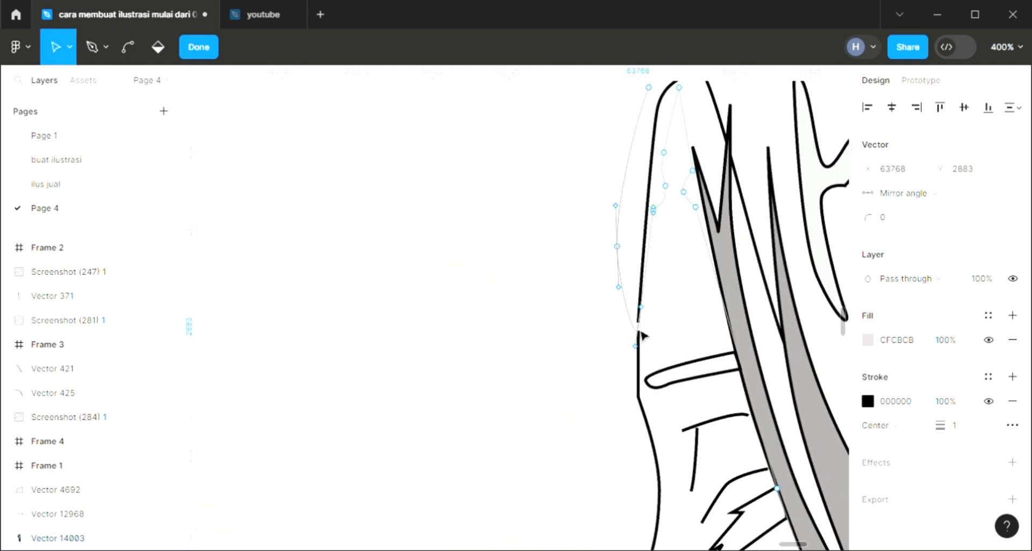
pyautogui.scroll(1, 653, 238)
pyautogui.moveTo(654, 285)
pyautogui.mouseDown()
pyautogui.moveTo(655, 301)
pyautogui.moveTo(657, 281)
pyautogui.mouseUp()
pyautogui.scroll(4, 659, 283)
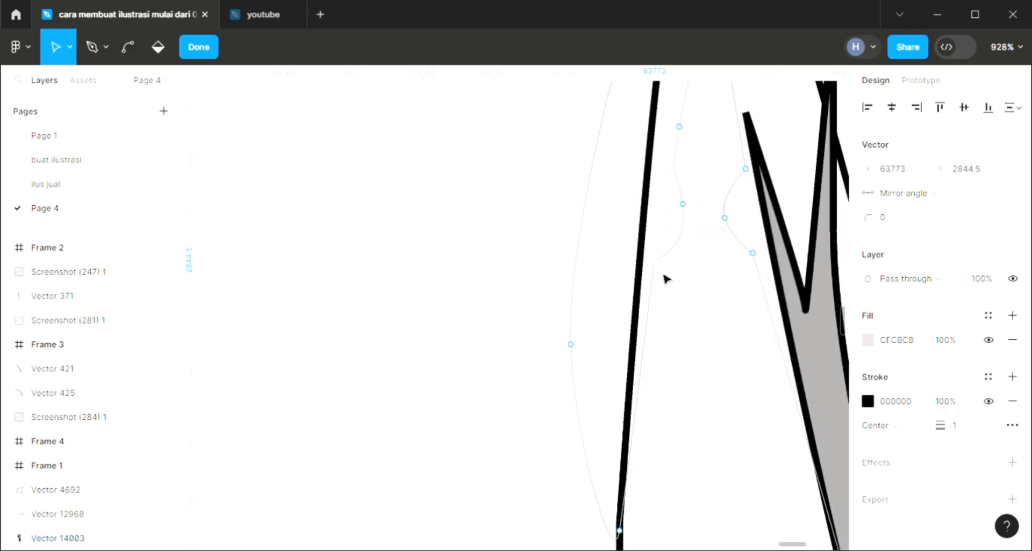
pyautogui.scroll(-8, 707, 269)
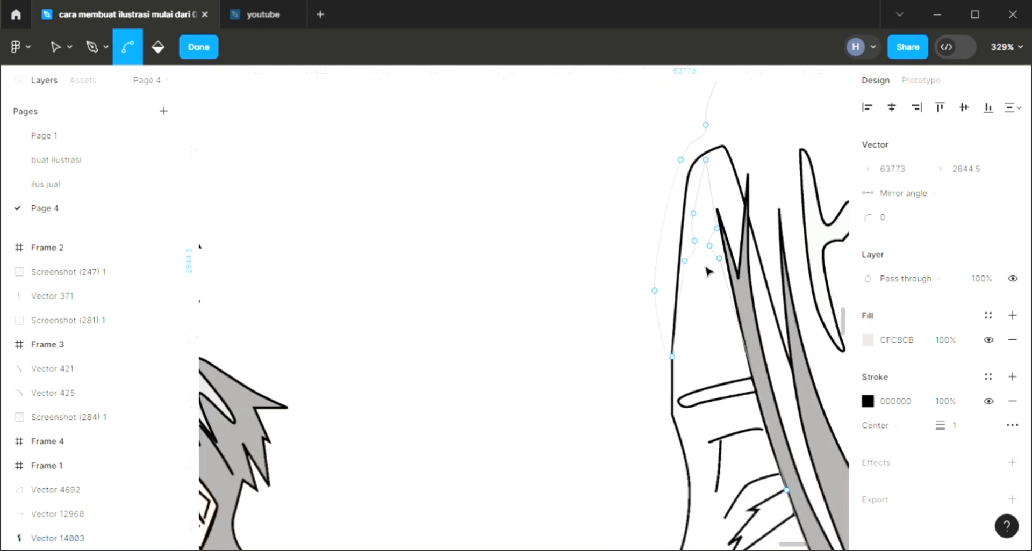
pyautogui.scroll(1, 707, 271)
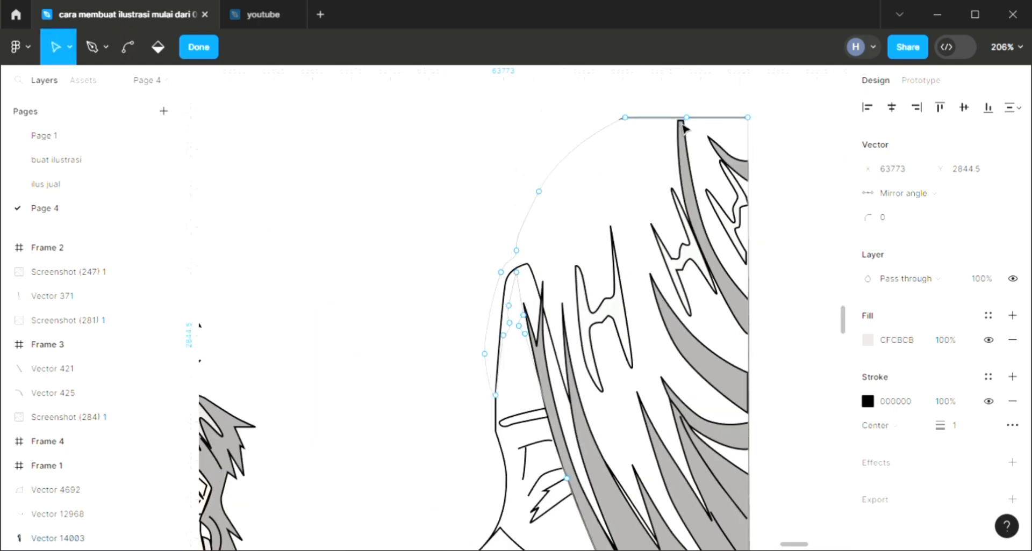
pyautogui.scroll(1, 683, 126)
pyautogui.press('Escape')
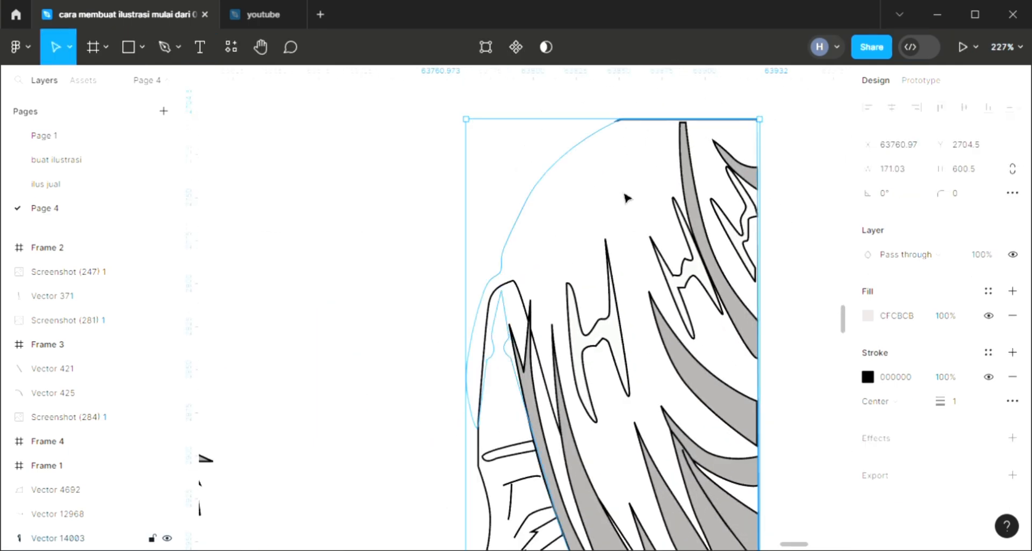
# Try bringing the profile figure's main hair outline to the front and resampling its light grey, and send it to the back again
pyautogui.scroll(-3, 571, 206)
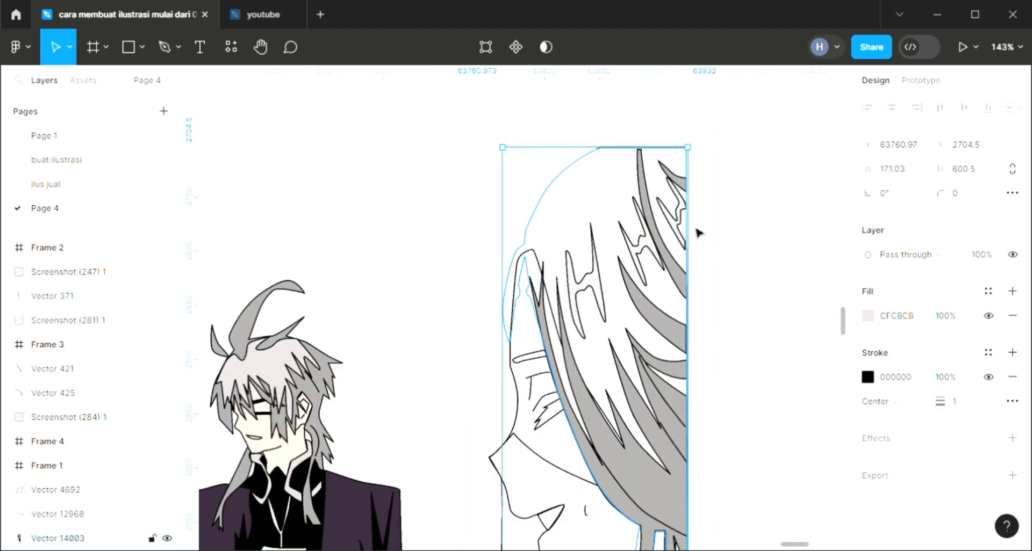
pyautogui.moveTo(573, 207); pyautogui.dragTo(721, 238)
pyautogui.hotkey('ctrl', 'z')
pyautogui.scroll(-3, 720, 237)
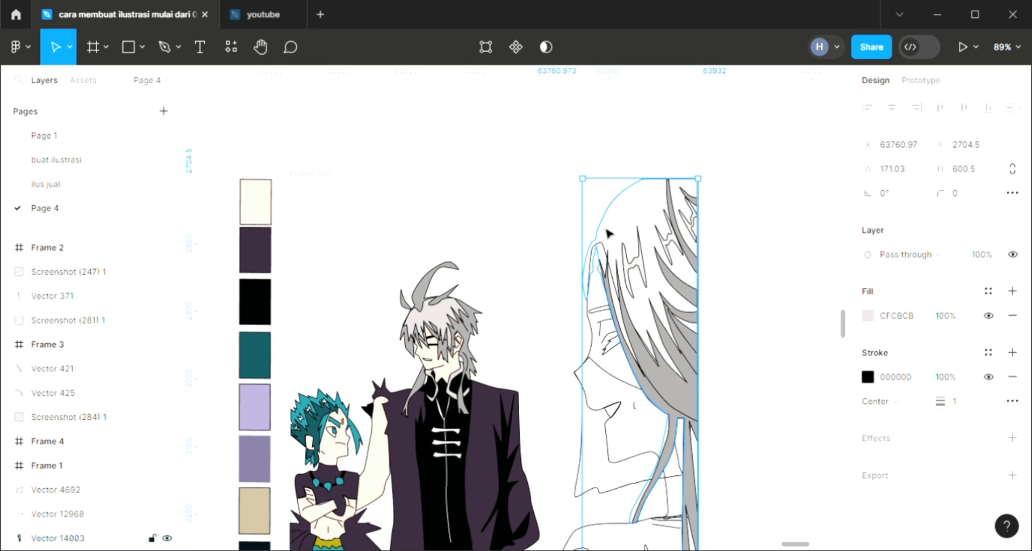
pyautogui.press(']')
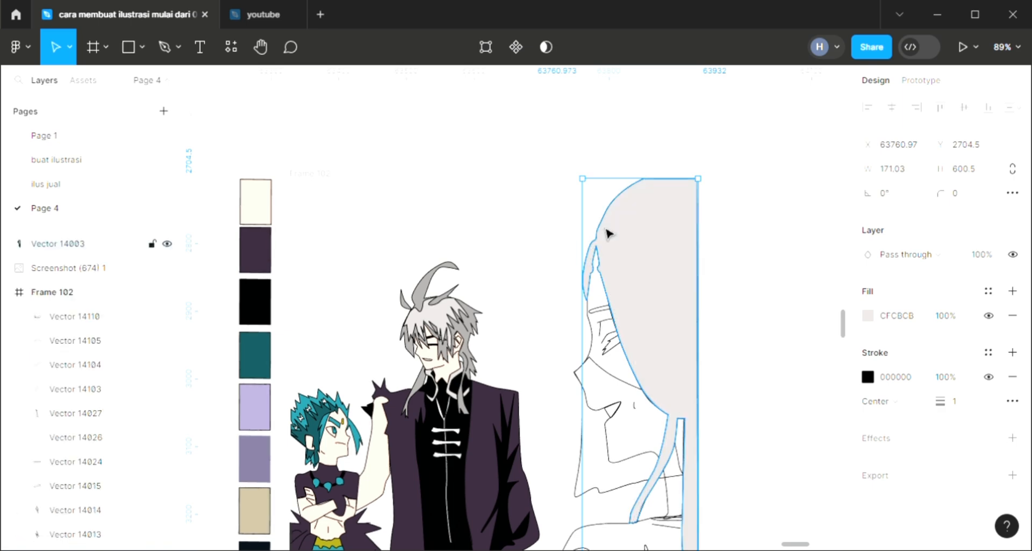
pyautogui.hotkey('ctrl', 'z')
pyautogui.press(']')
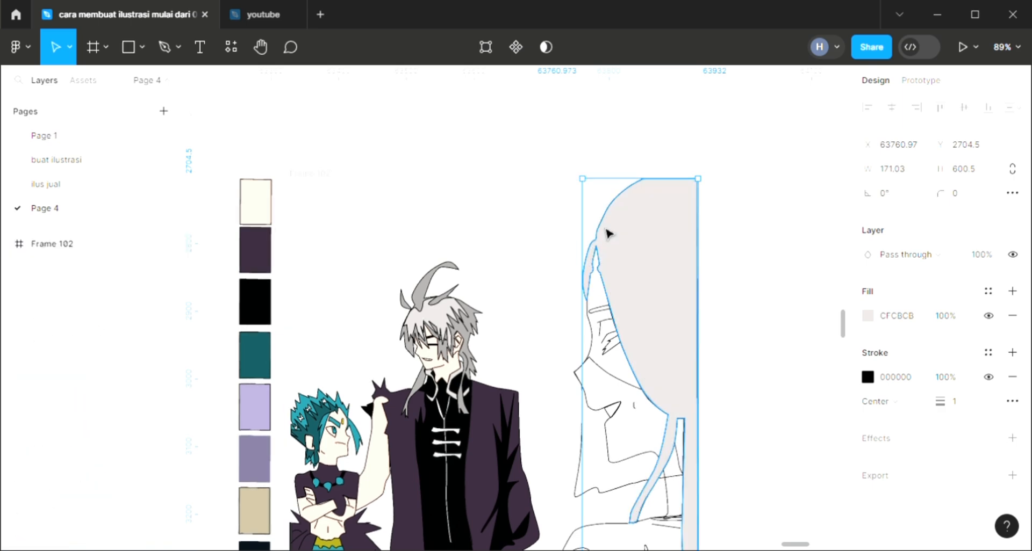
pyautogui.press('i')
pyautogui.click(453, 317)
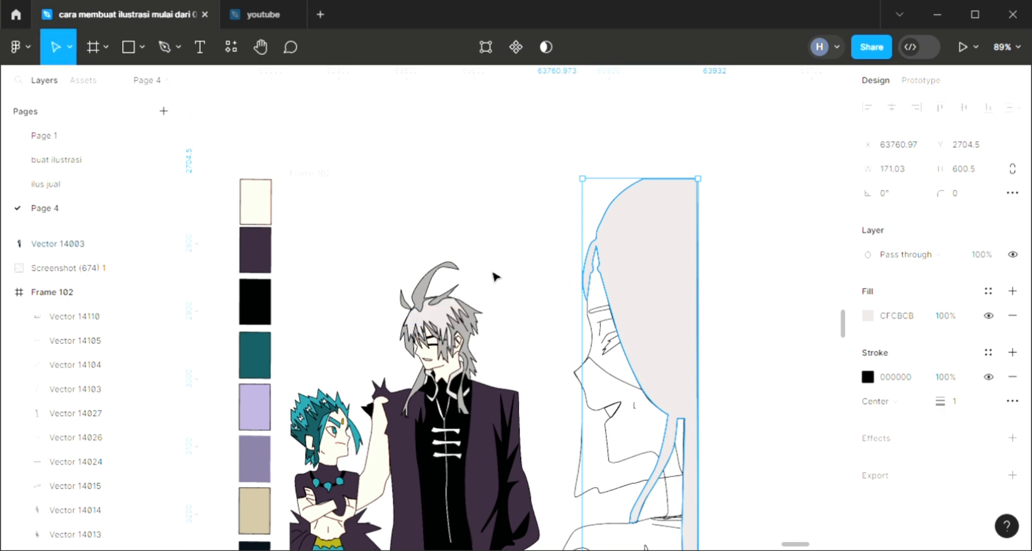
pyautogui.scroll(3, 478, 312)
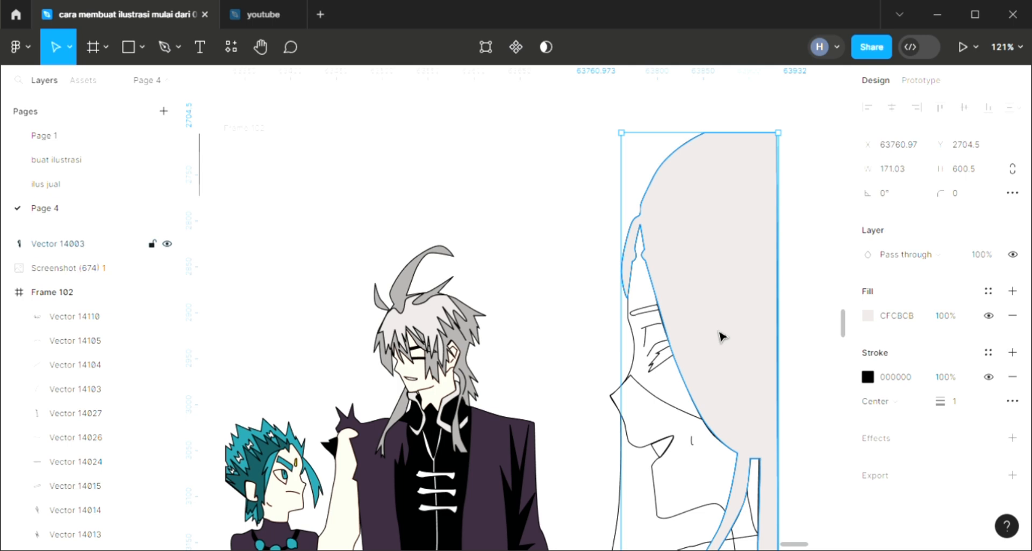
pyautogui.press('[')
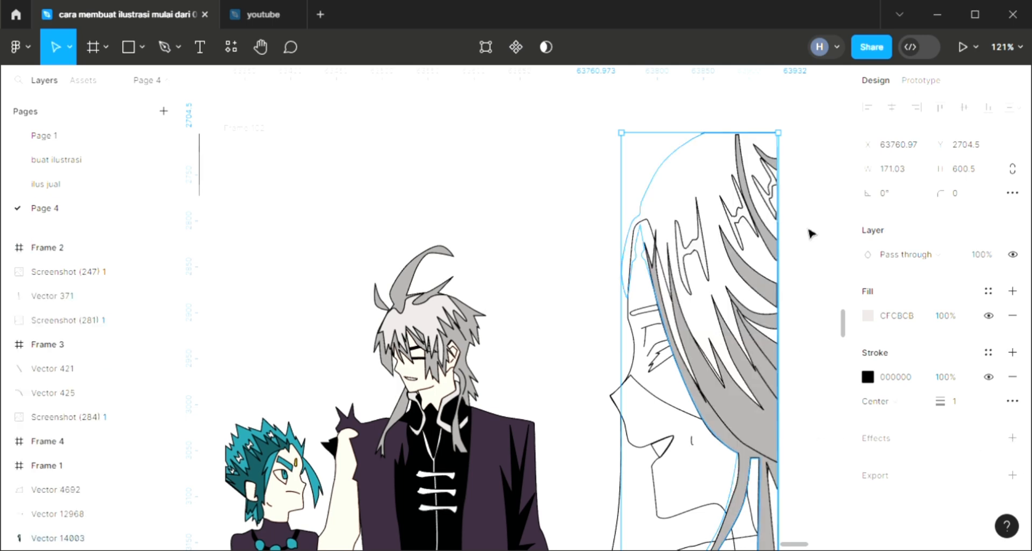
# Select the profile figure's grey hair section, strands and jagged highlight shapes together and bring them to the front of Frame 102
pyautogui.click(579, 256)
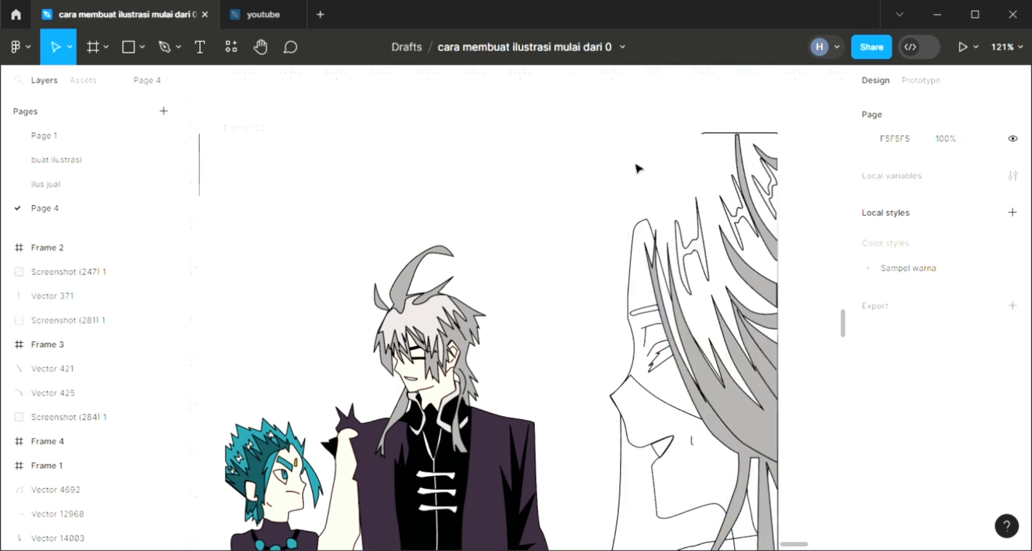
pyautogui.click(731, 416)
pyautogui.keyDown('shift'); pyautogui.click(754, 213); pyautogui.keyUp('shift')
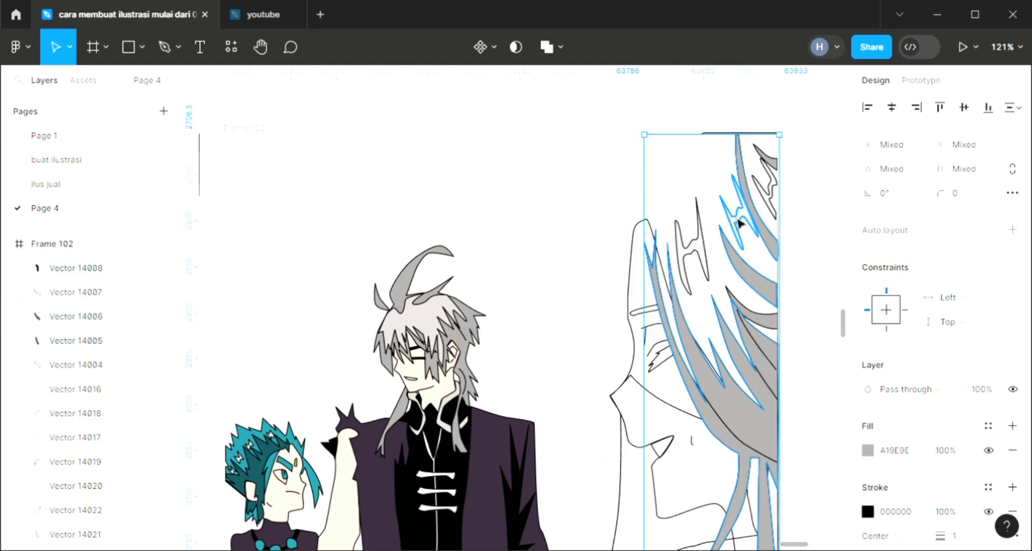
pyautogui.keyDown('shift'); pyautogui.click(705, 247); pyautogui.keyUp('shift')
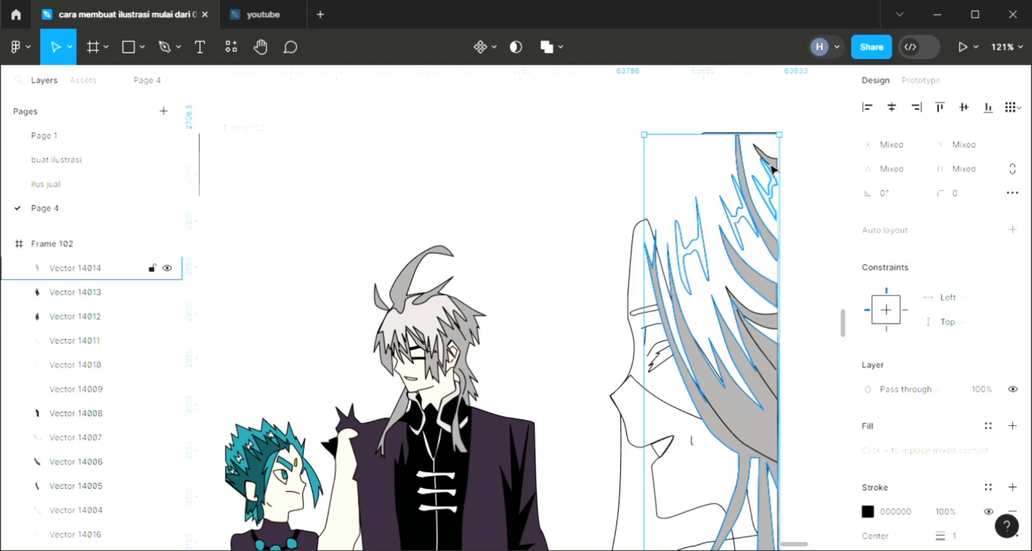
pyautogui.rightClick(756, 235)
pyautogui.click(806, 222)
pyautogui.click(603, 222)
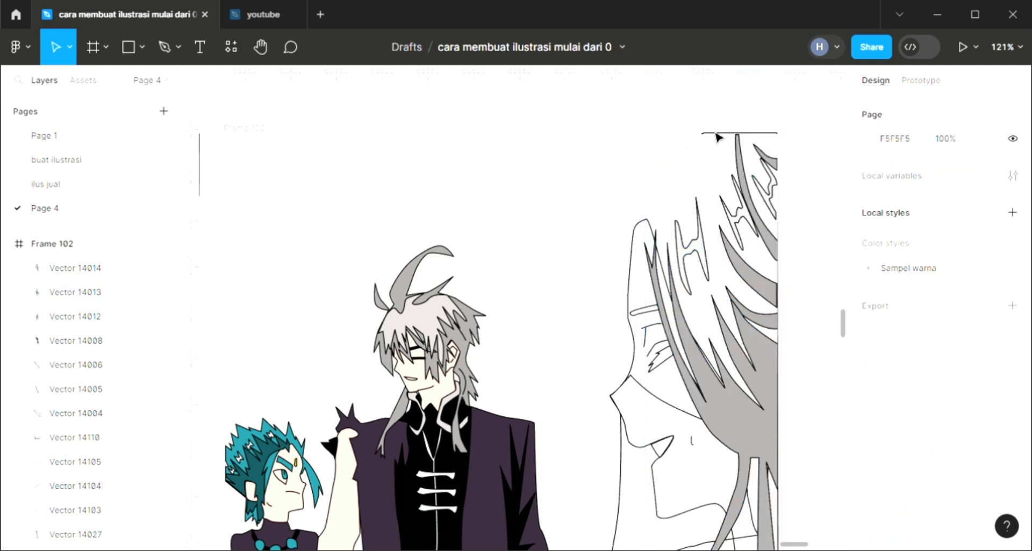
# Try shifting the profile figure's main hair outline forward and backward one layer at a time
pyautogui.click(667, 186)
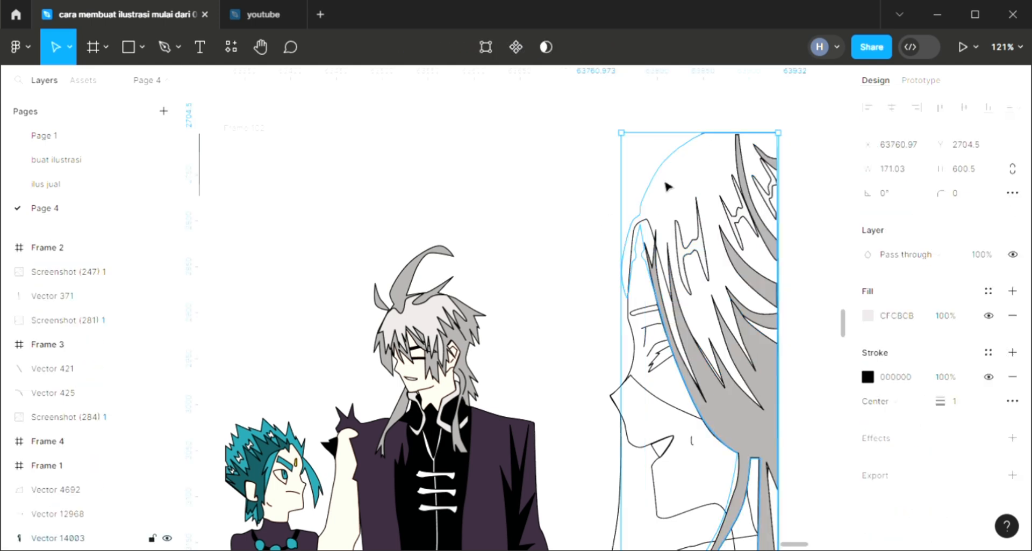
pyautogui.hotkey('ctrl', ']')
pyautogui.hotkey('ctrl', ']')
pyautogui.hotkey('ctrl', ']')
pyautogui.hotkey('ctrl', ']')
pyautogui.hotkey('ctrl', '[')
pyautogui.hotkey('ctrl', '[')
pyautogui.hotkey('ctrl', '[')
pyautogui.hotkey('ctrl', '[')
pyautogui.hotkey('ctrl', '[')
pyautogui.hotkey('ctrl', '[')
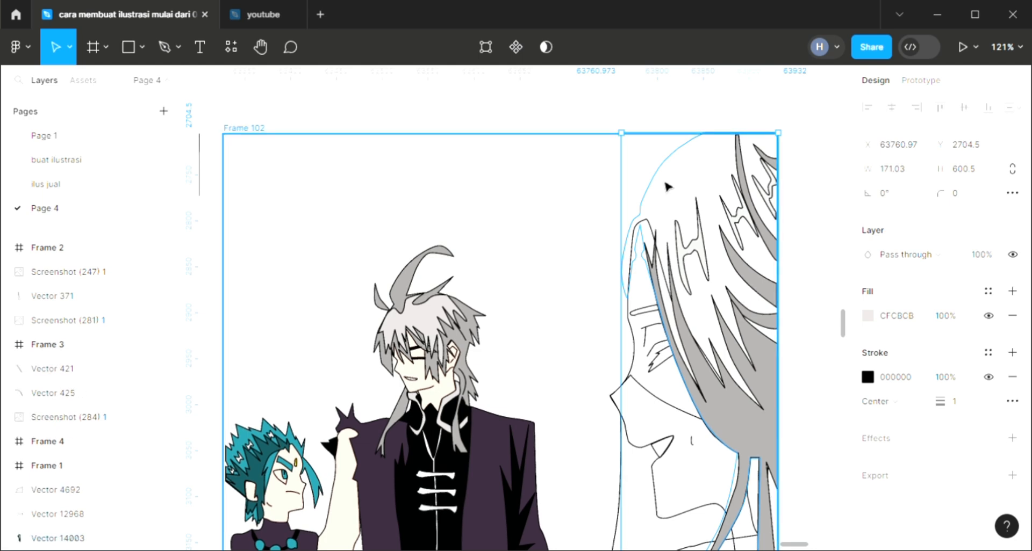
pyautogui.scroll(5, 86, 461)
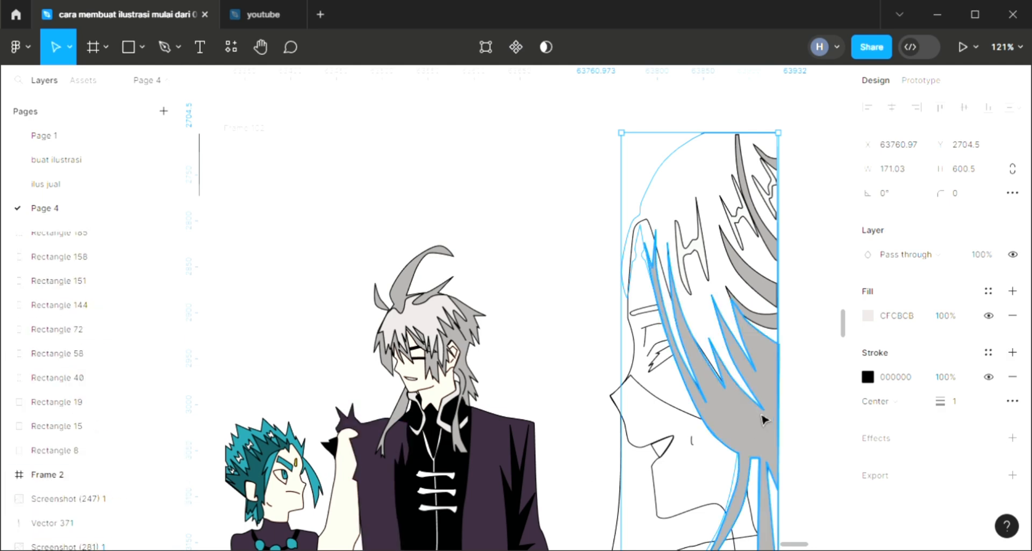
# Bring the profile figure's main hair outline to the front of the page, above Frame 102
pyautogui.hotkey('ctrl', 'shift', ']')
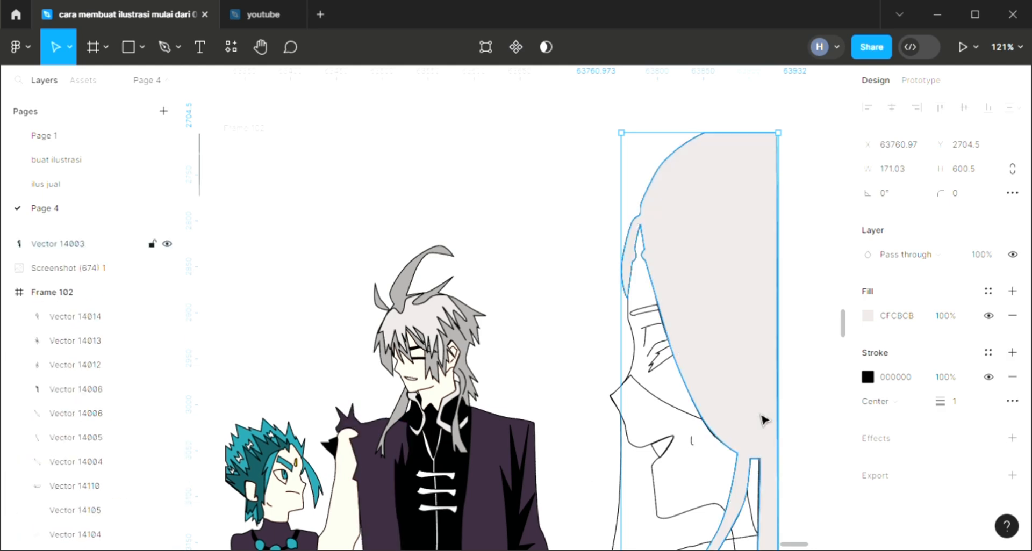
pyautogui.hotkey('ctrl', 'z')
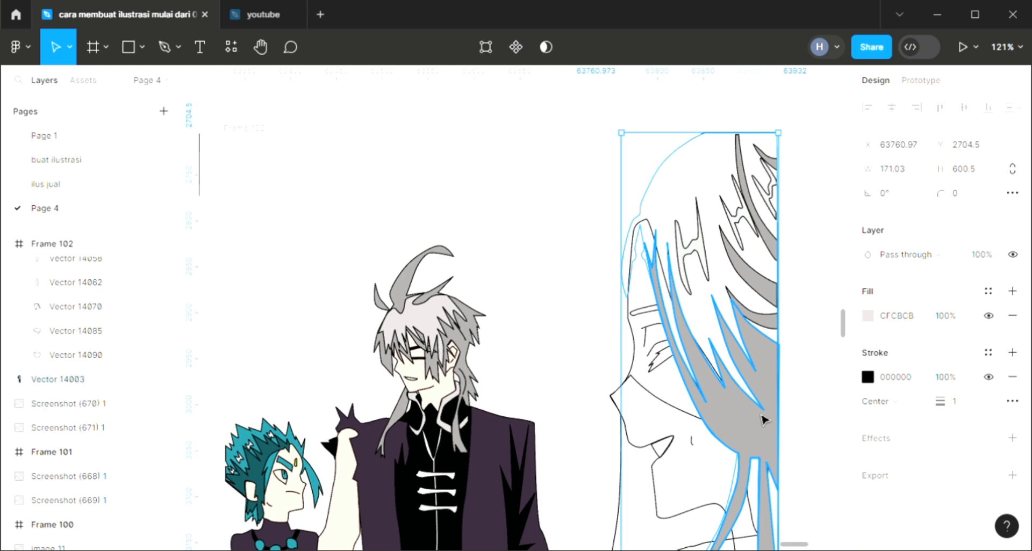
pyautogui.hotkey('ctrl', 'shift', 'z')
pyautogui.hotkey('ctrl', 'z')
pyautogui.hotkey('ctrl', 'shift', 'z')
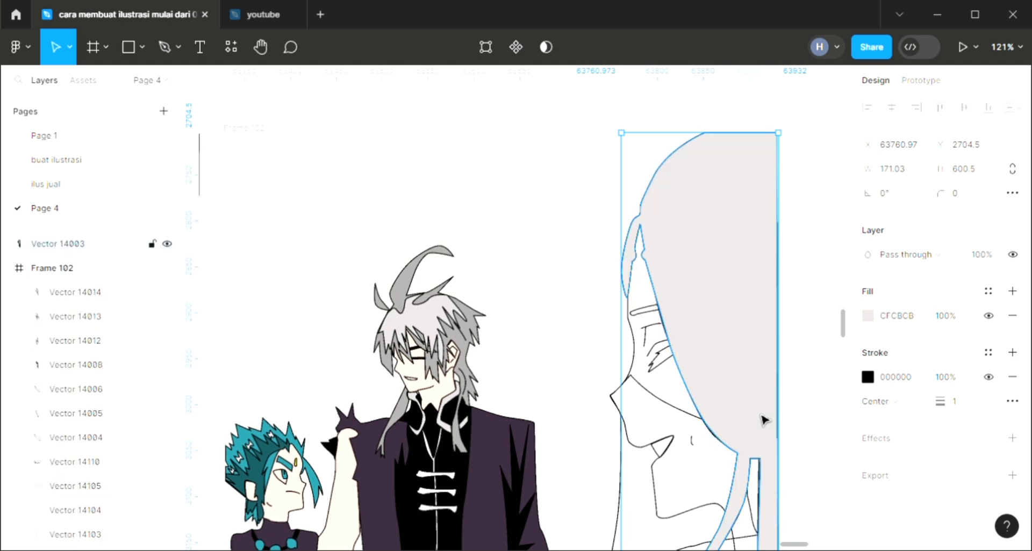
# Move the main hair outline into Frame 102 at about X 433, Y -3 and send it to the back of the frame
pyautogui.scroll(-3, 765, 422)
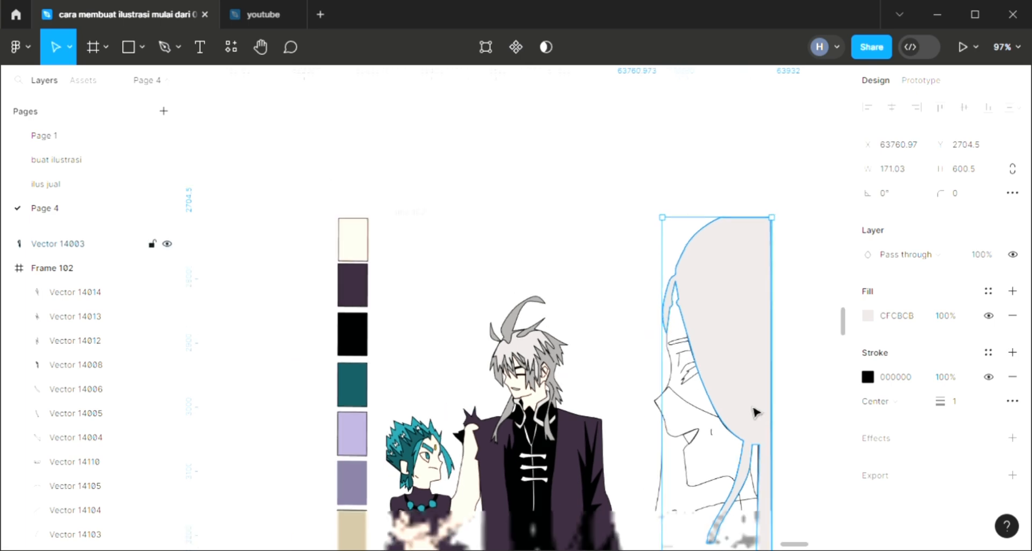
pyautogui.moveTo(729, 350); pyautogui.dragTo(564, 355)
pyautogui.hscroll(-3, 565, 354)
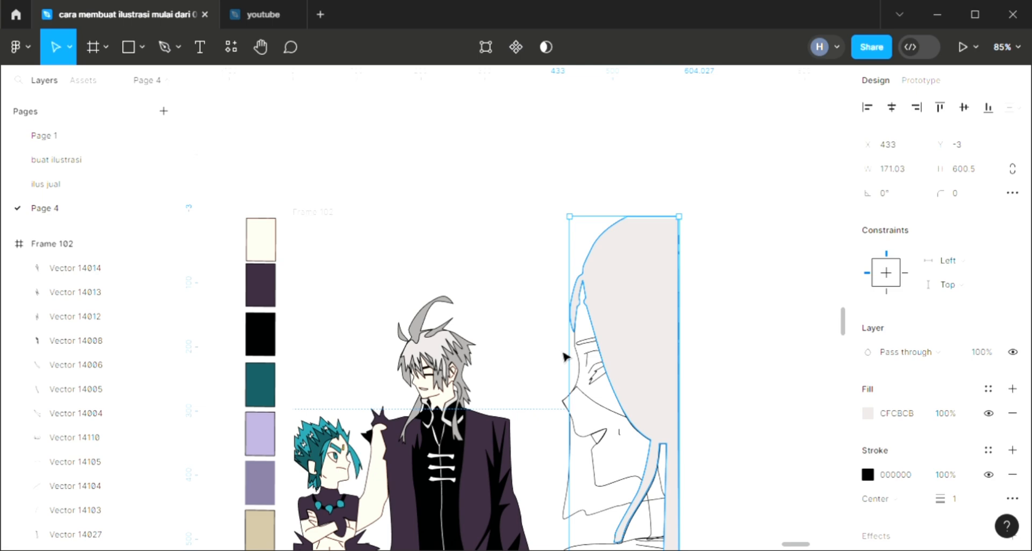
pyautogui.press('[')
pyautogui.click(714, 316)
pyautogui.click(631, 318)
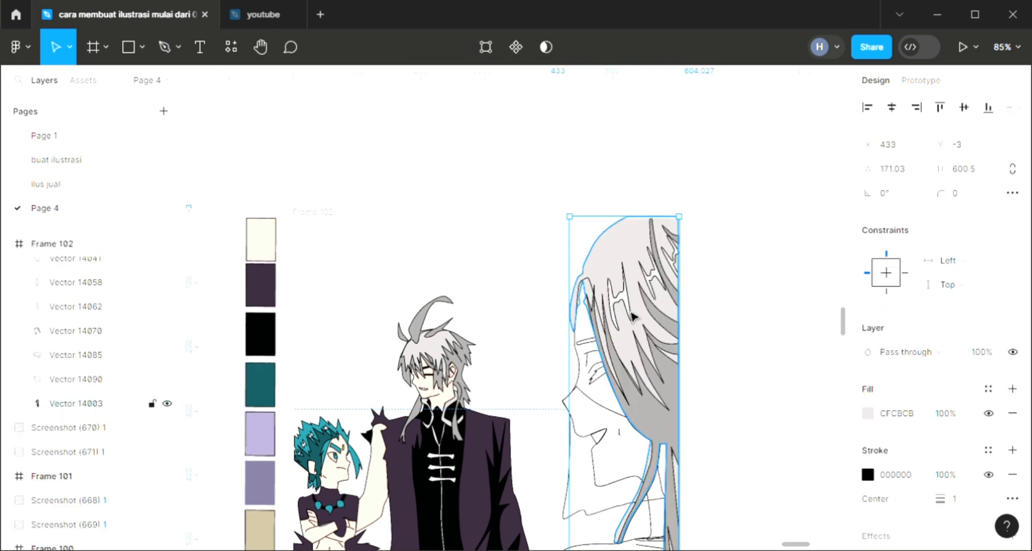
# Fill the jagged highlight shapes in the profile figure's hair with white FFFFFF sampled from the background
pyautogui.click(623, 297)
pyautogui.keyDown('shift'); pyautogui.click(655, 285); pyautogui.keyUp('shift')
pyautogui.press('i')
pyautogui.click(521, 335)
pyautogui.click(522, 282)
pyautogui.click(672, 262)
pyautogui.press('i')
pyautogui.click(555, 308)
pyautogui.scroll(-2, 583, 386)
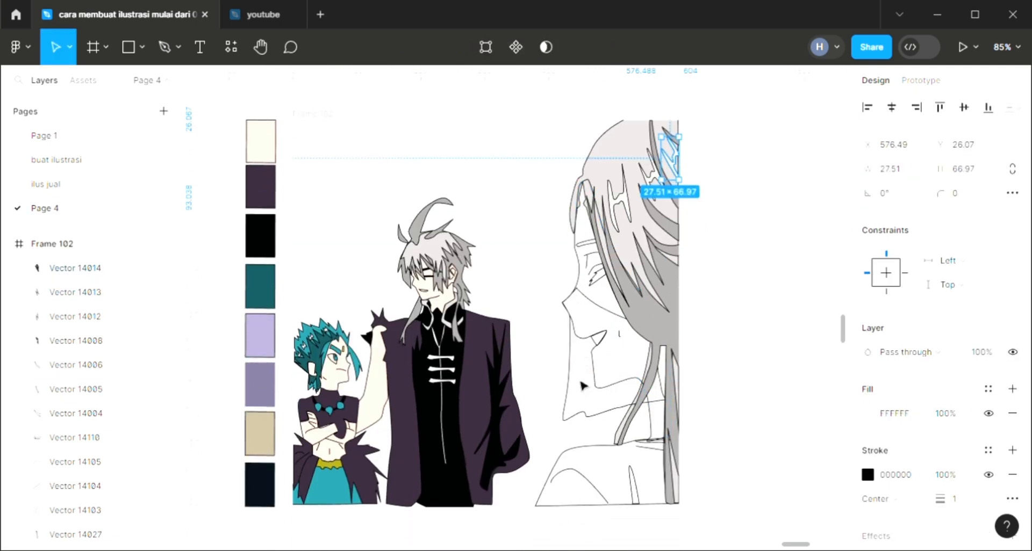
# Add fills to the profile figure's eye and eyebrow shapes and colour them black, sampling 010101 from the coat for the eyebrow
pyautogui.click(603, 286)
pyautogui.click(1012, 389)
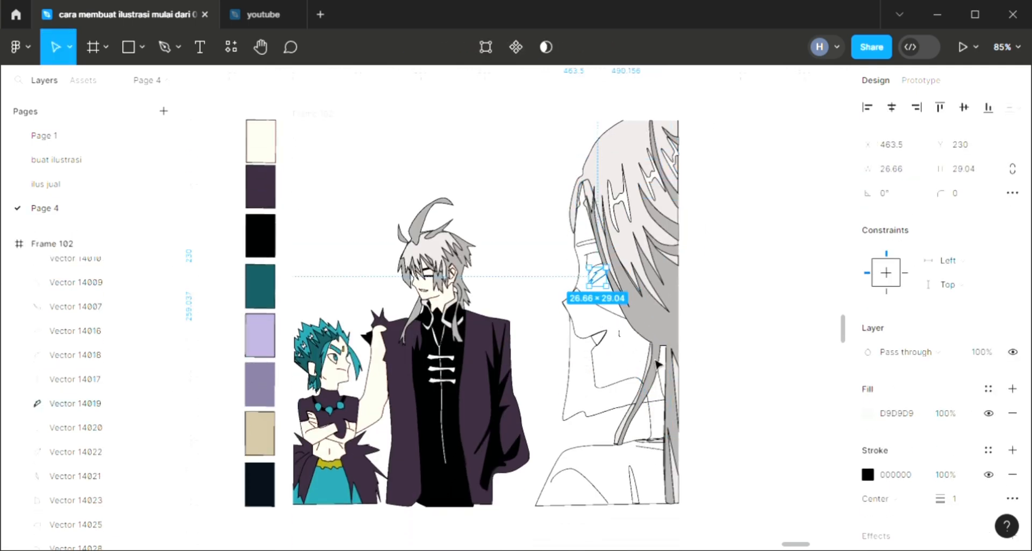
pyautogui.press('i')
pyautogui.click(593, 247)
pyautogui.click(592, 244)
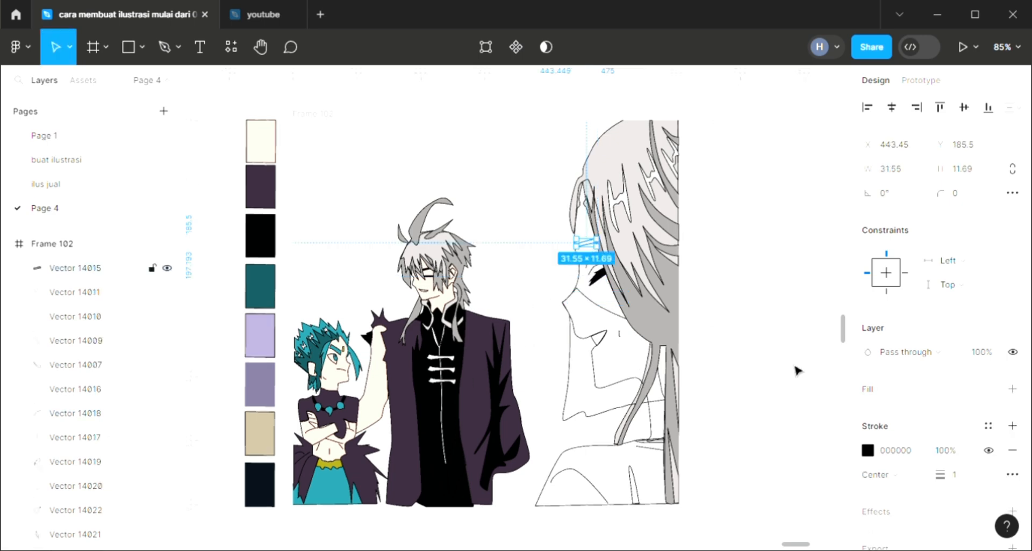
pyautogui.click(1013, 389)
pyautogui.press('i')
pyautogui.click(503, 386)
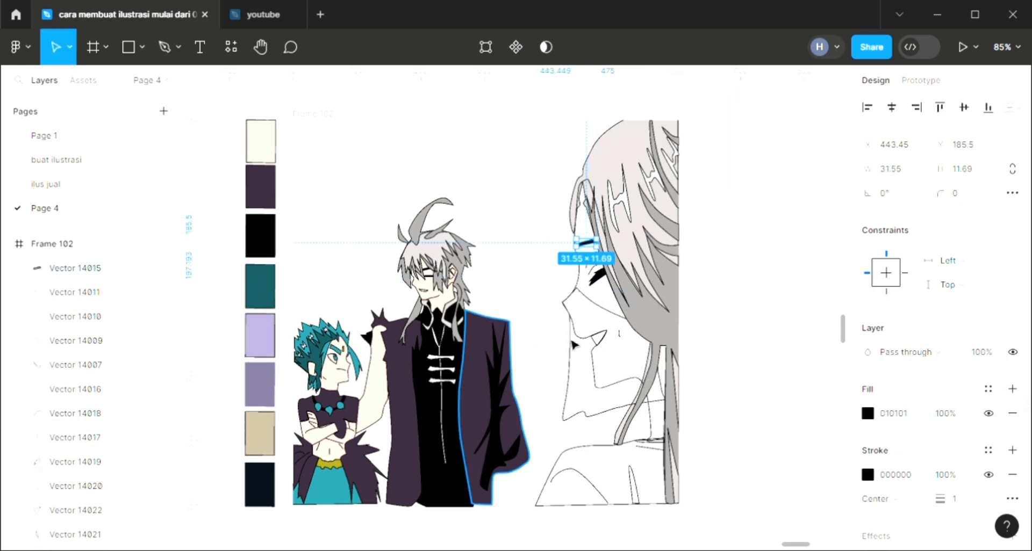
# Add a fill to the profile figure's face shape and colour it skin tone FFE2D3 sampled from the raised arm
pyautogui.click(626, 349)
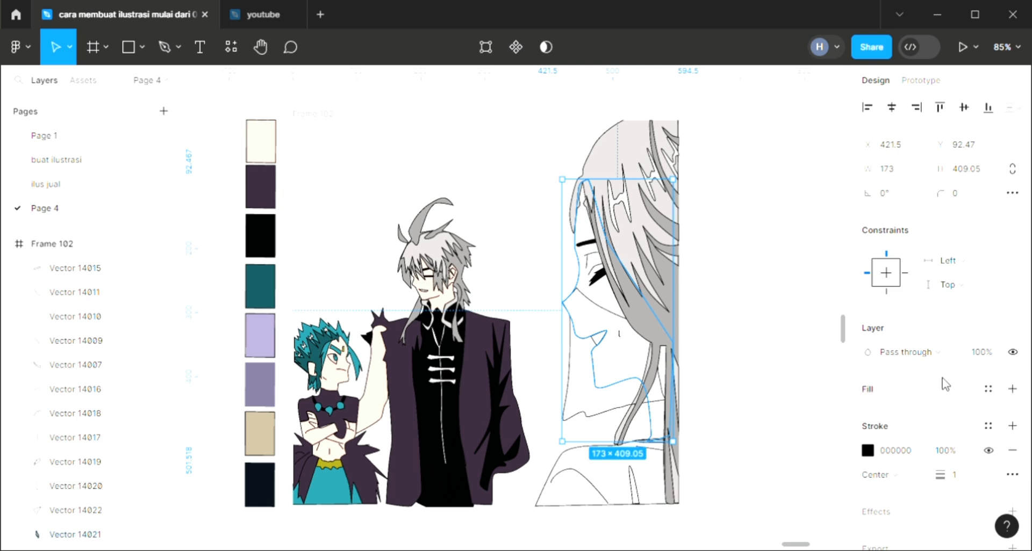
pyautogui.click(1013, 390)
pyautogui.press('i')
pyautogui.click(378, 344)
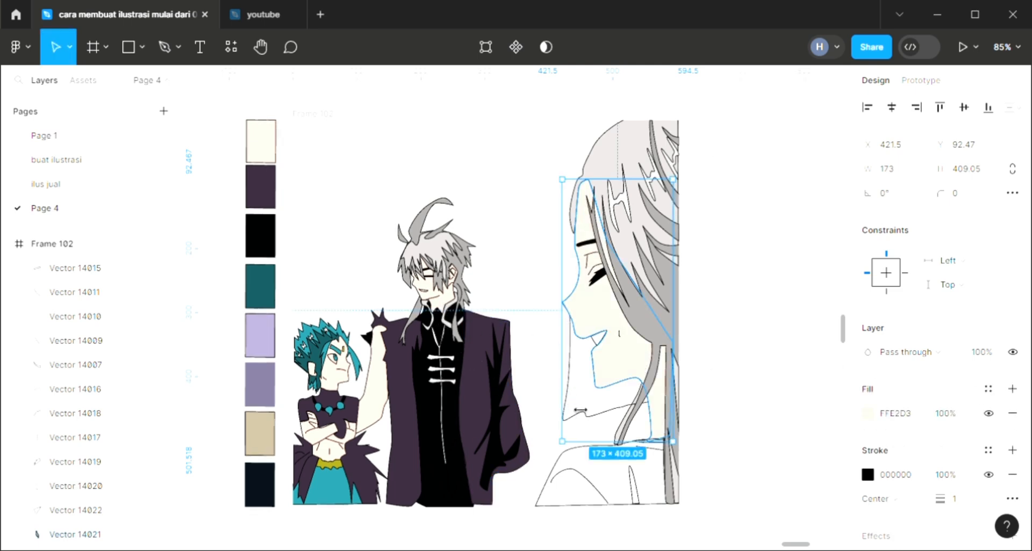
# Add fills to the profile figure's small mouth shape and to the large veil shape covering the lower face
pyautogui.click(598, 338)
pyautogui.click(1013, 389)
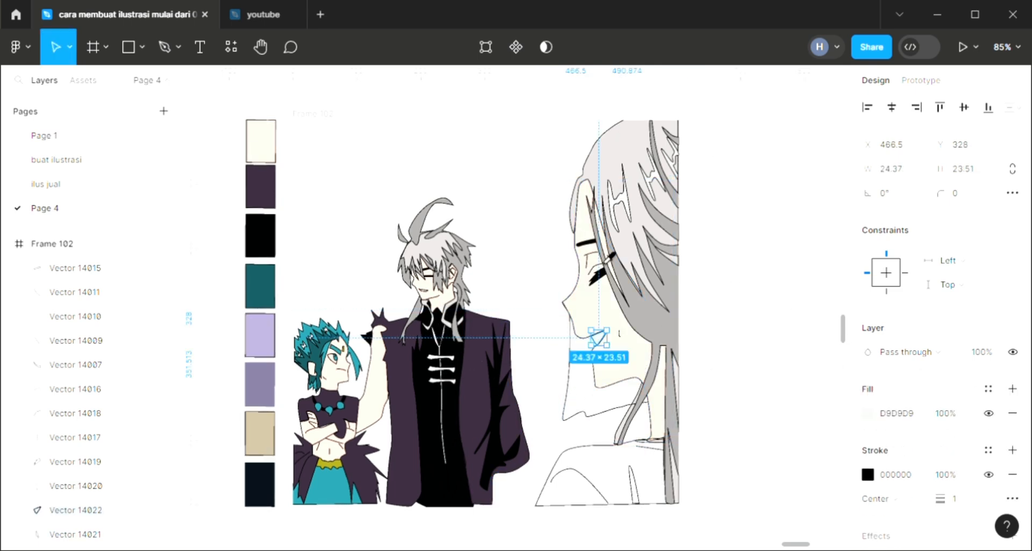
pyautogui.click(573, 366)
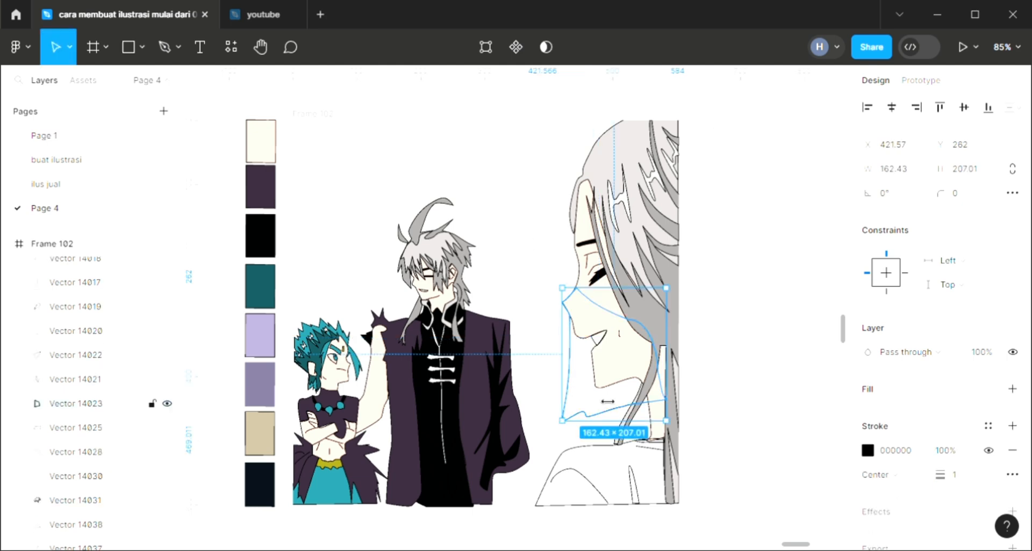
pyautogui.click(1013, 389)
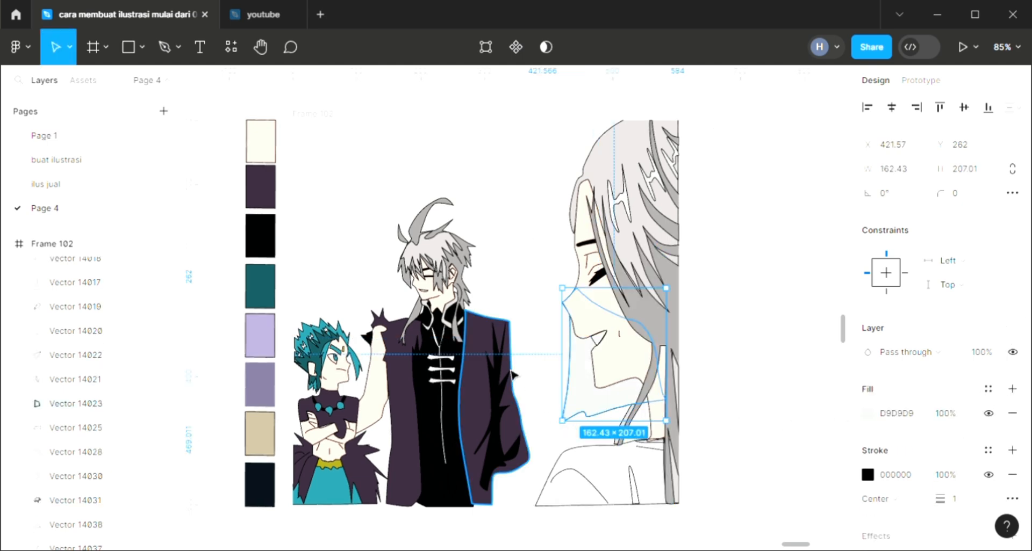
# Send the profile figure's face shape back in the stacking order so that the veil lies in front of it
pyautogui.click(499, 344)
pyautogui.click(541, 302)
pyautogui.click(582, 305)
pyautogui.press('[')
pyautogui.click(599, 406)
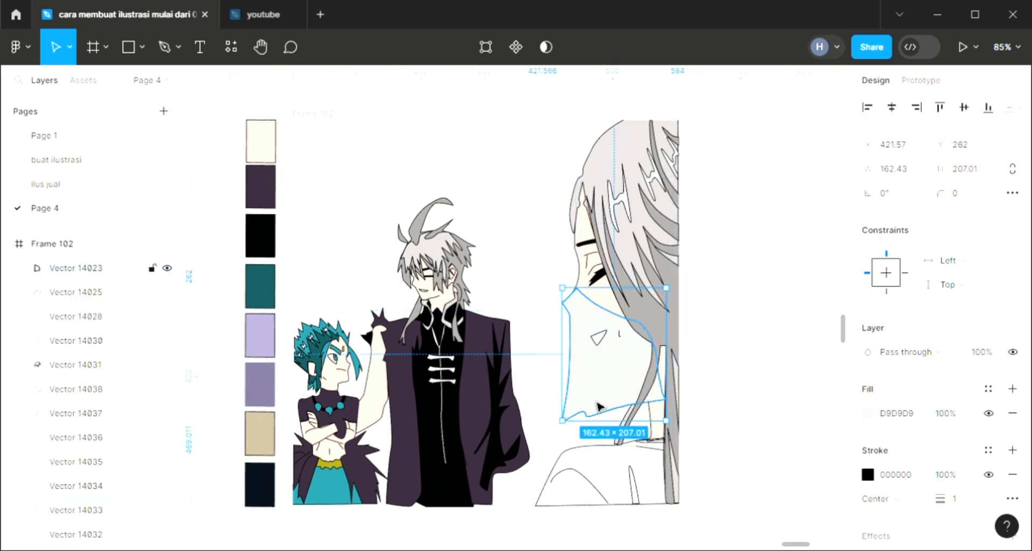
# Set the opacity of the veil's D9D9D9 fill to 70% so the face shows through
pyautogui.click(531, 272)
pyautogui.click(583, 394)
pyautogui.click(953, 414)
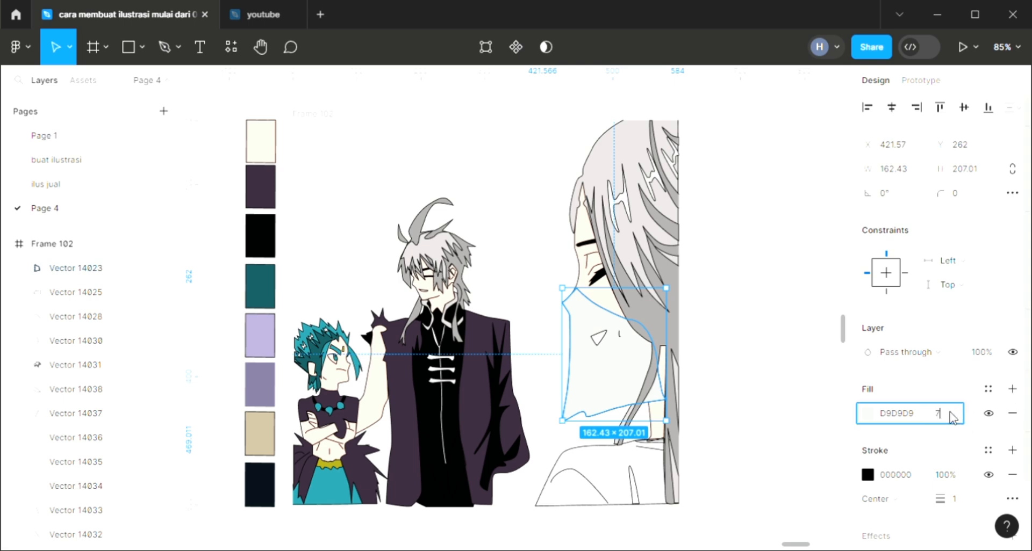
pyautogui.write('70')
pyautogui.press('Return')
pyautogui.click(797, 360)
pyautogui.scroll(-2, 733, 391)
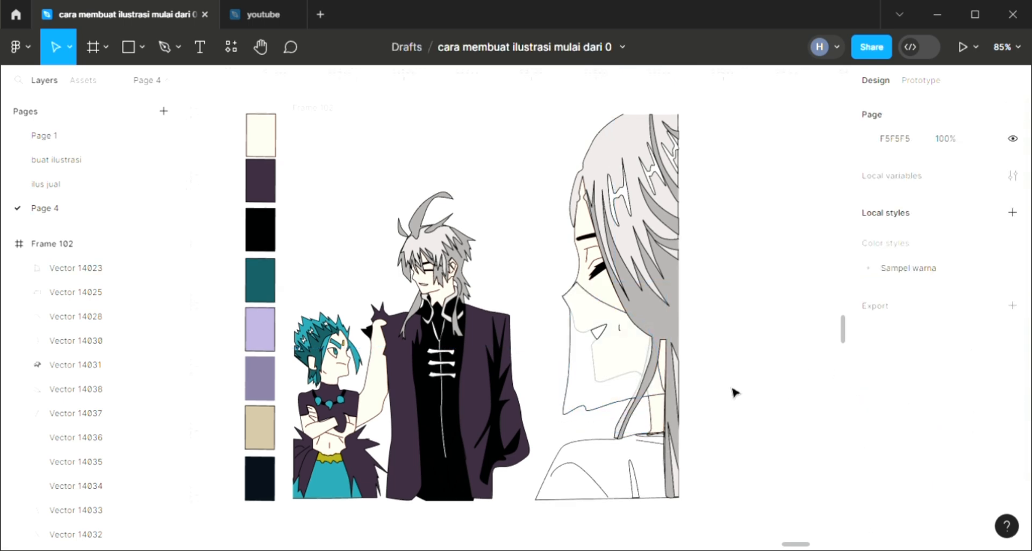
# Add fills to the profile figure's narrow garment fold and shoulder garment, colouring the garment lavender AA9FC6 sampled from the palette swatch
pyautogui.click(636, 488)
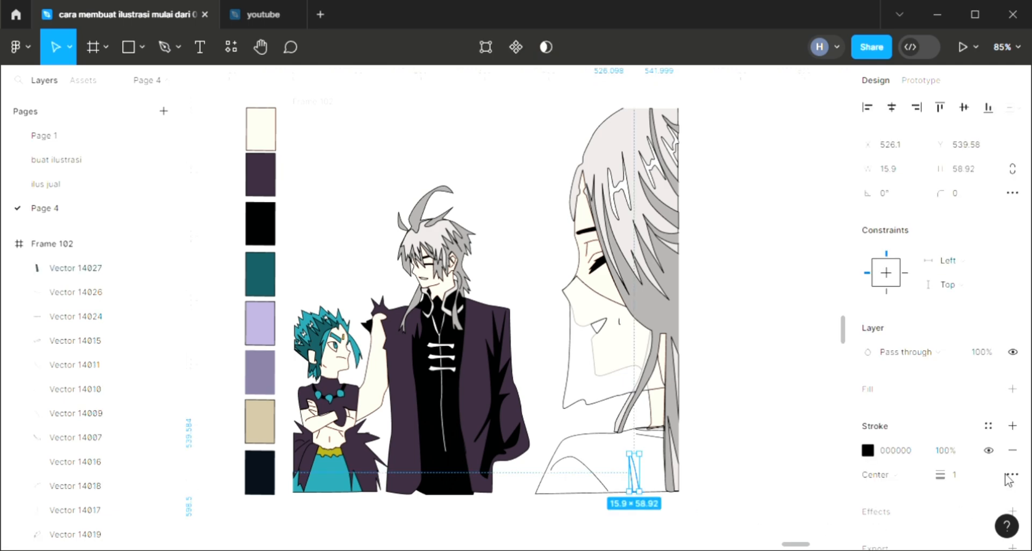
pyautogui.click(1012, 391)
pyautogui.click(655, 492)
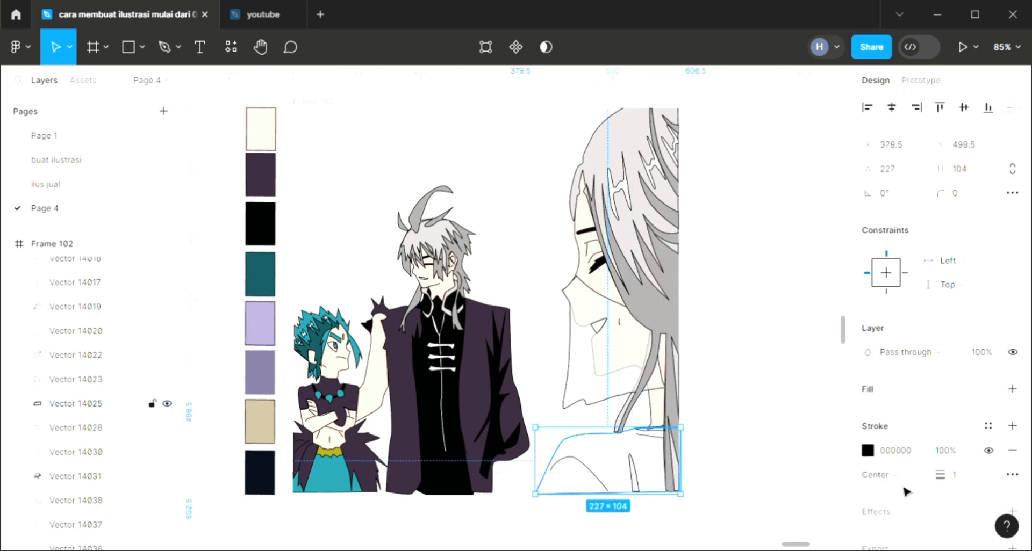
pyautogui.click(1012, 390)
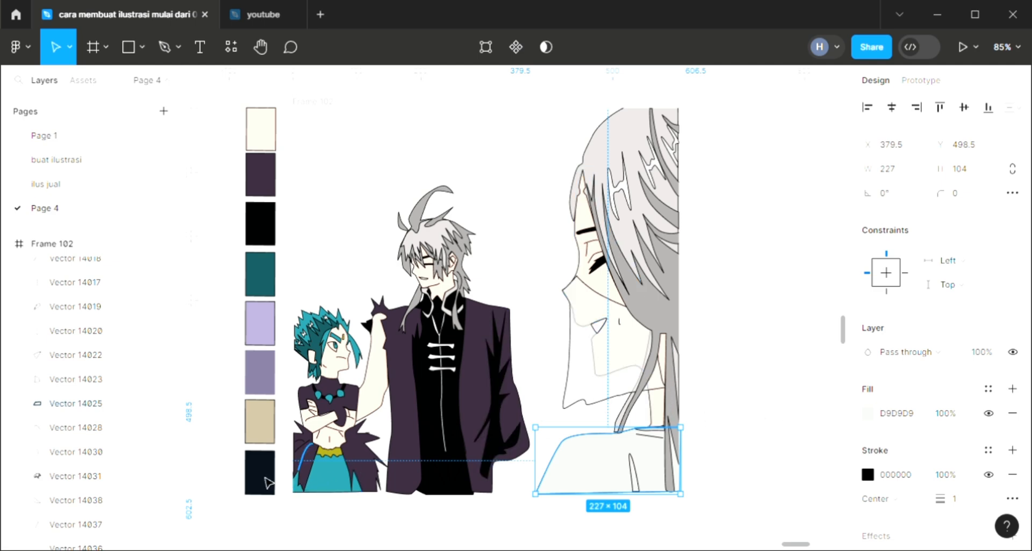
pyautogui.press('i')
pyautogui.click(262, 352)
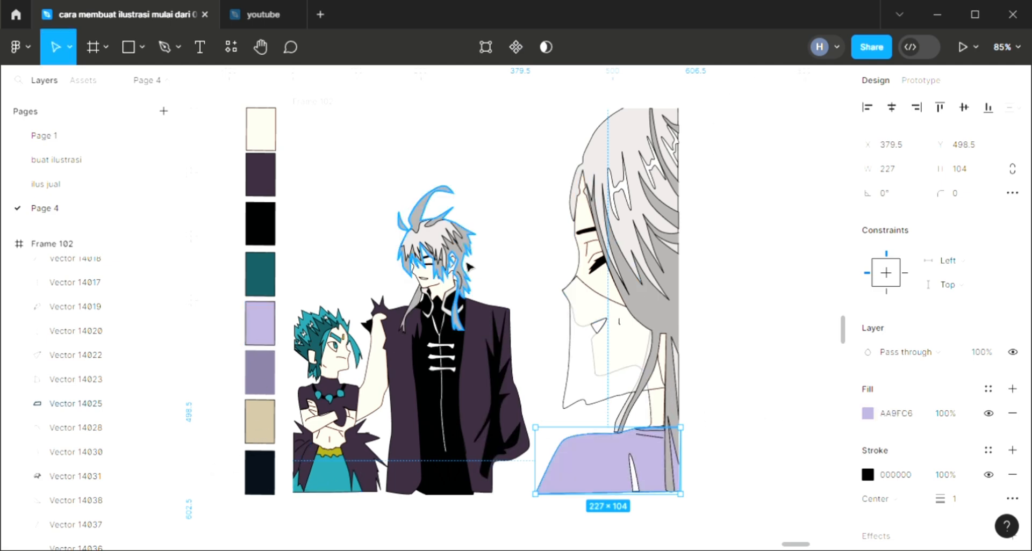
pyautogui.press('i')
pyautogui.press('Escape')
pyautogui.click(414, 173)
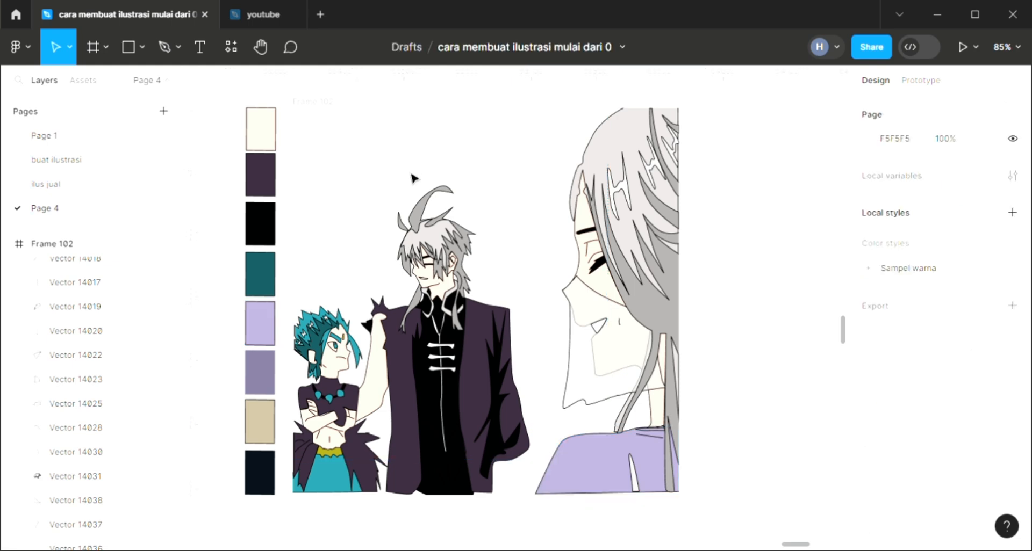
# Set Frame 102's background fill to pale pink and turn it into a linear gradient
pyautogui.scroll(1, 410, 192)
pyautogui.click(314, 125)
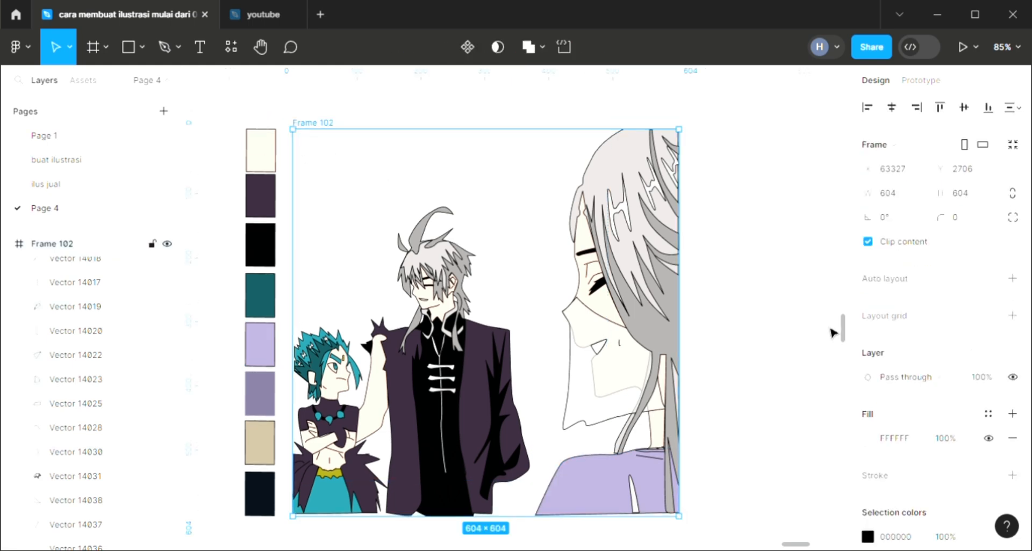
pyautogui.click(867, 439)
pyautogui.click(728, 199)
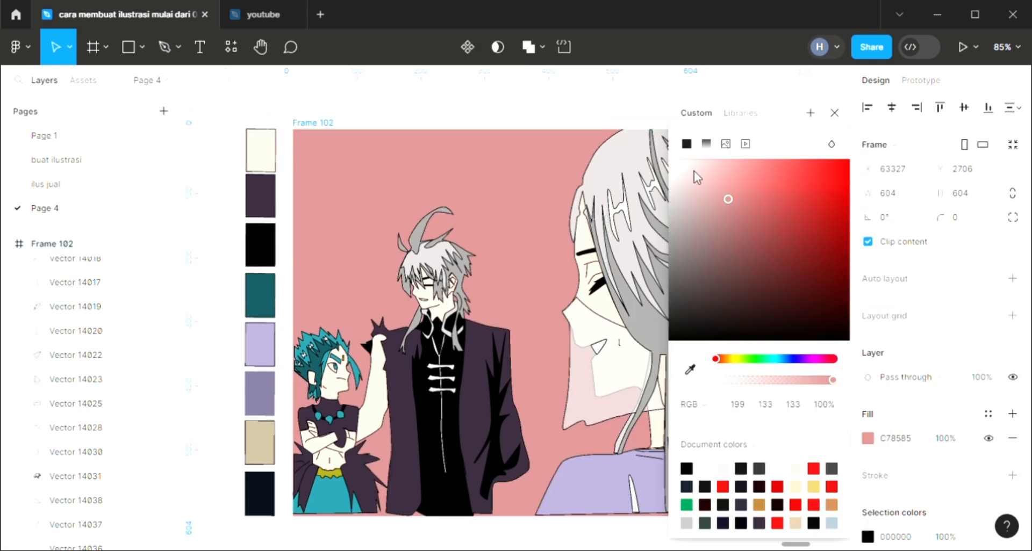
pyautogui.moveTo(695, 171); pyautogui.dragTo(696, 162)
pyautogui.click(706, 143)
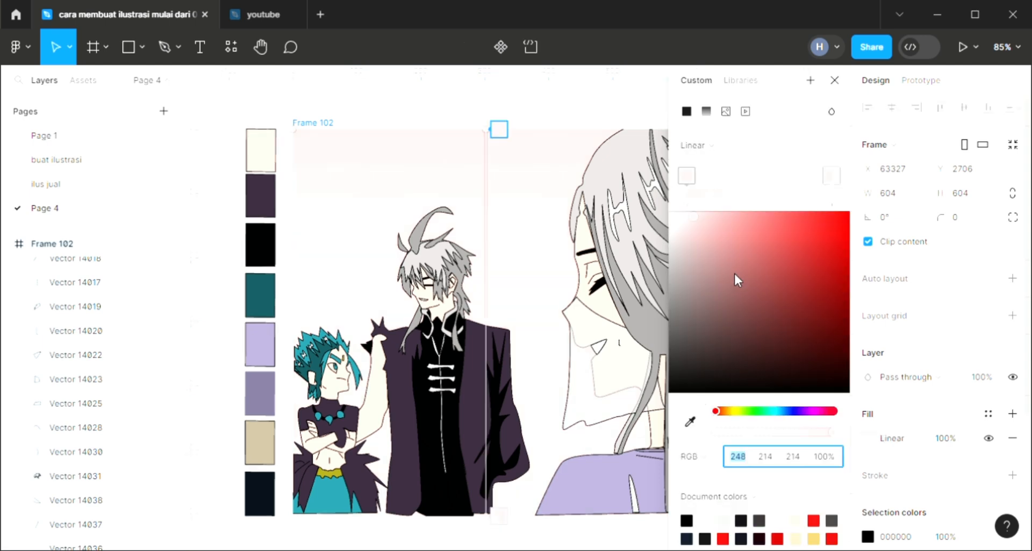
# Colour the upper stop of Frame 102's background gradient a bright light green
pyautogui.click(789, 215)
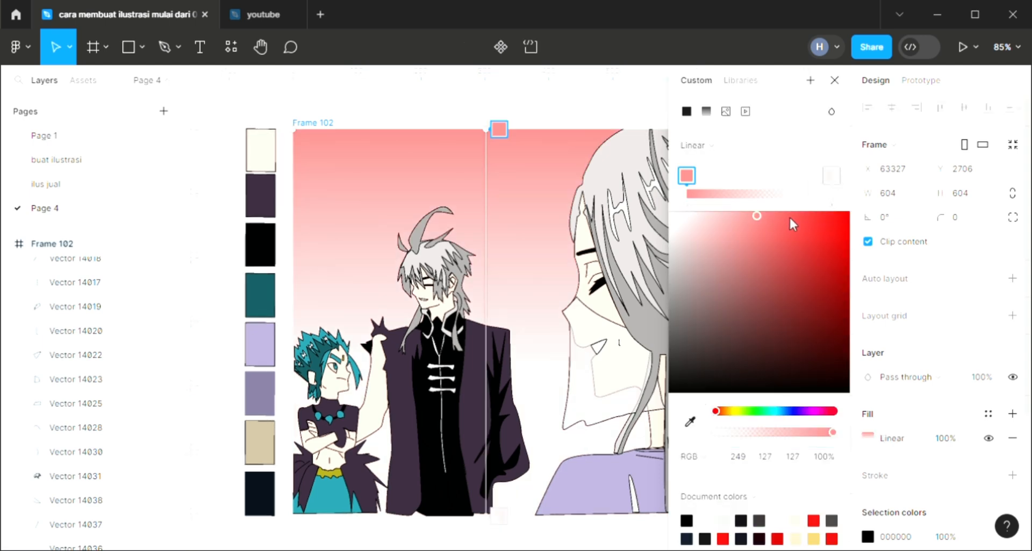
pyautogui.click(745, 411)
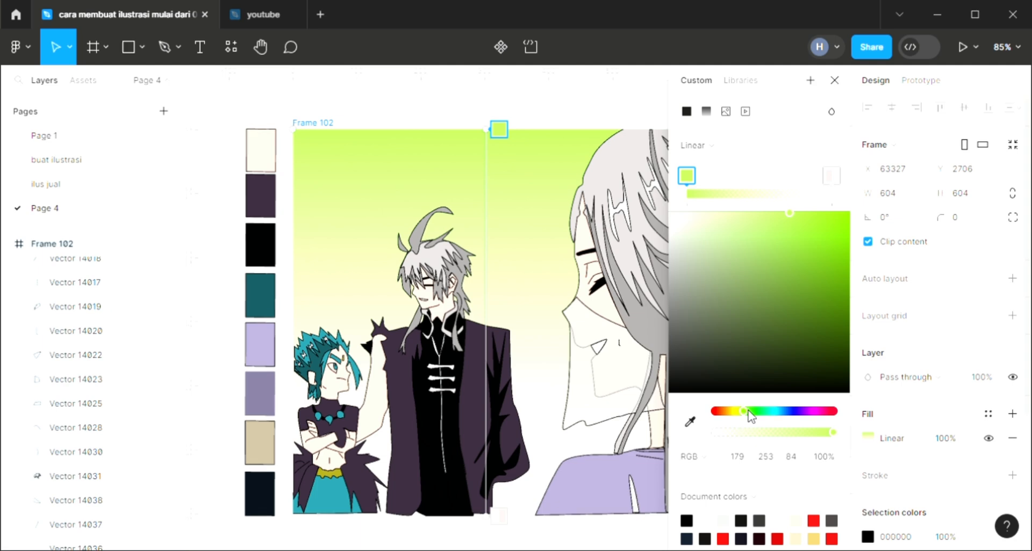
pyautogui.click(750, 412)
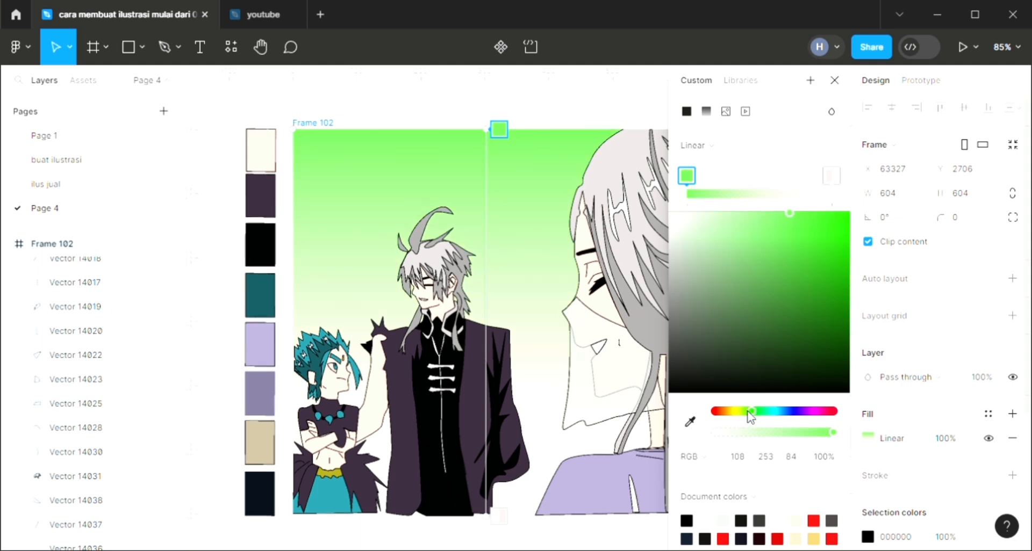
# Change the transparent lower stop of Frame 102's background gradient to a soft pink and finish editing the fill
pyautogui.click(835, 178)
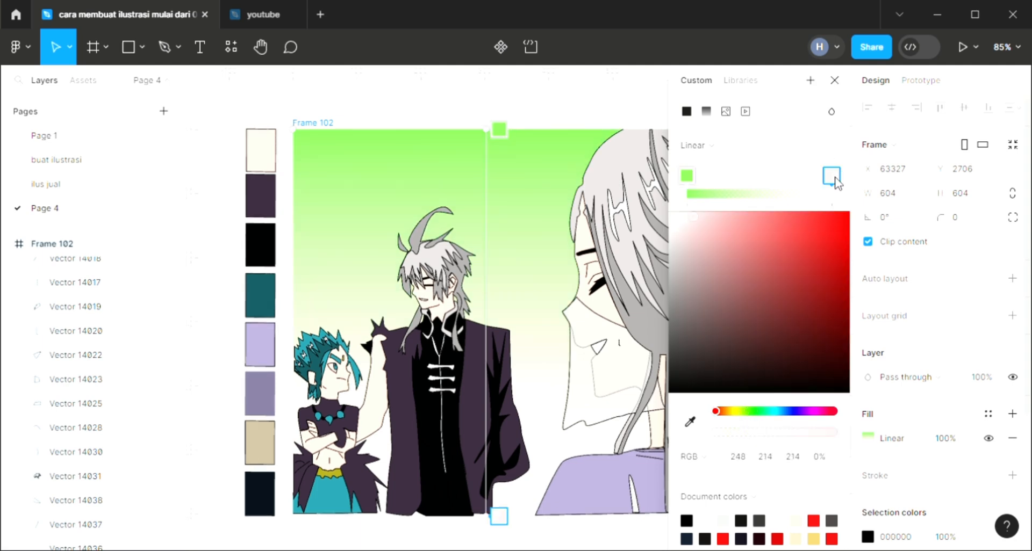
pyautogui.moveTo(721, 214); pyautogui.dragTo(736, 225)
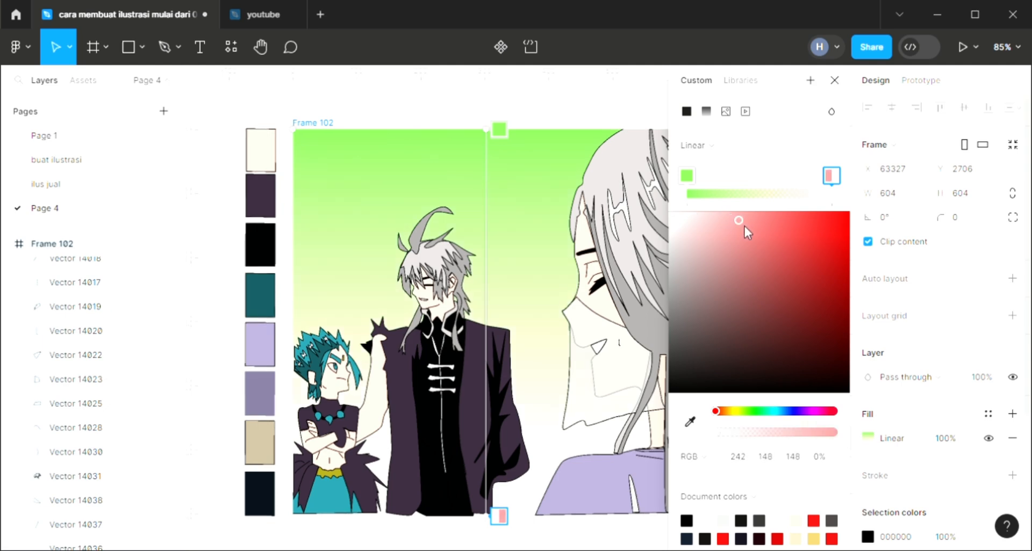
pyautogui.click(834, 80)
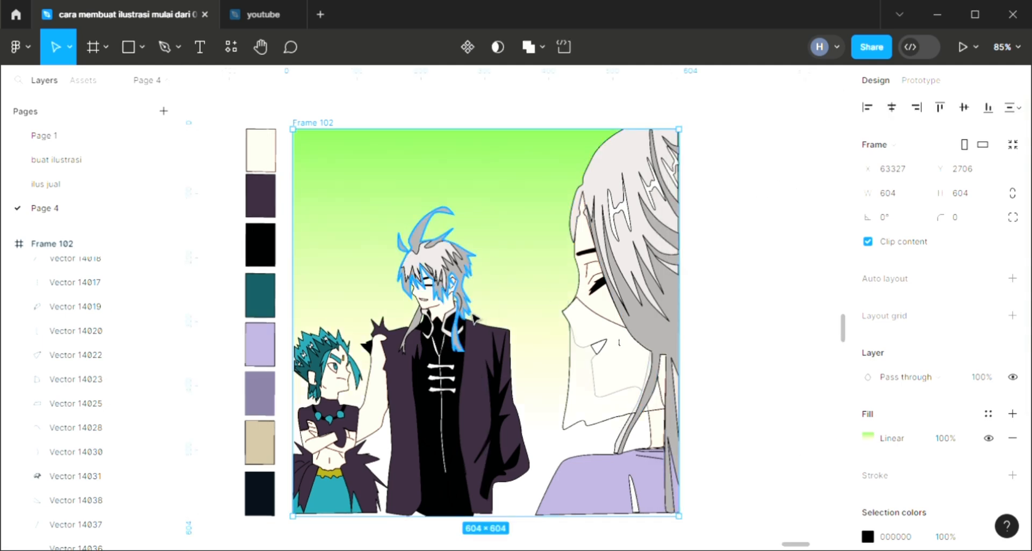
pyautogui.scroll(3, 326, 292)
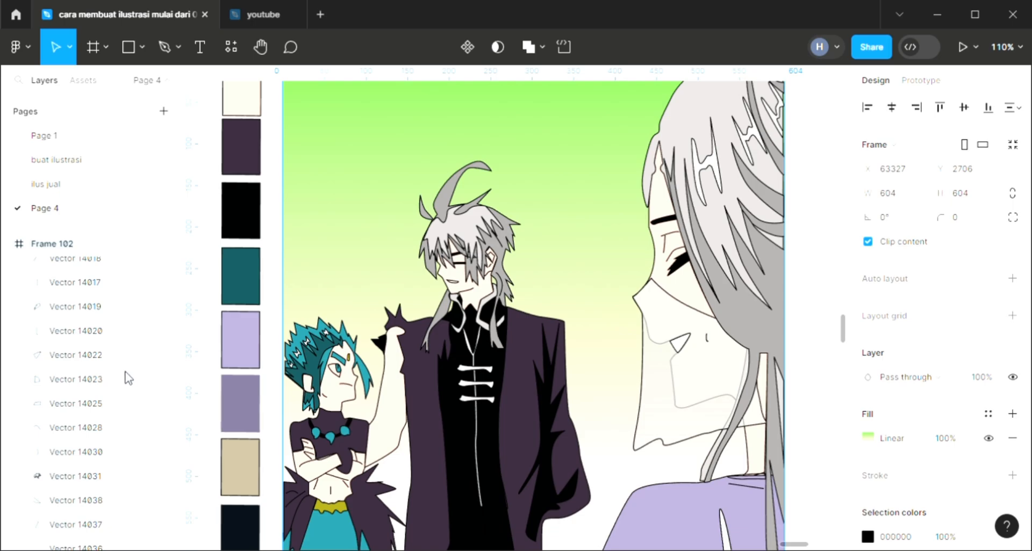